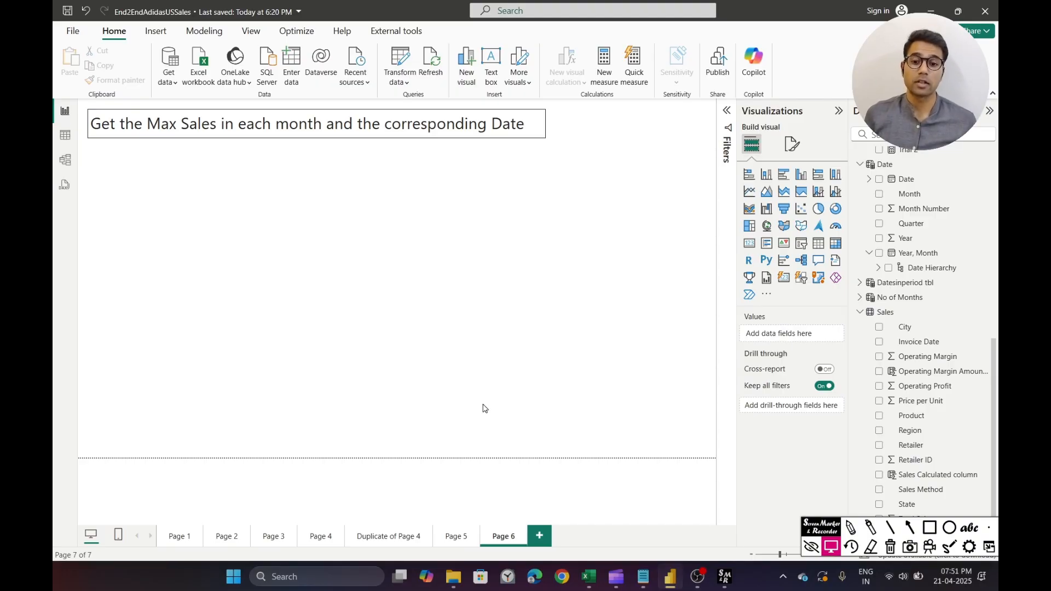
# - Point arrows at Max Sales, month and corresponding Date in the page title with the screen marker, and clear them
pyautogui.click(909, 527)
pyautogui.moveTo(139, 223); pyautogui.dragTo(172, 152)
pyautogui.moveTo(365, 244); pyautogui.dragTo(305, 149)
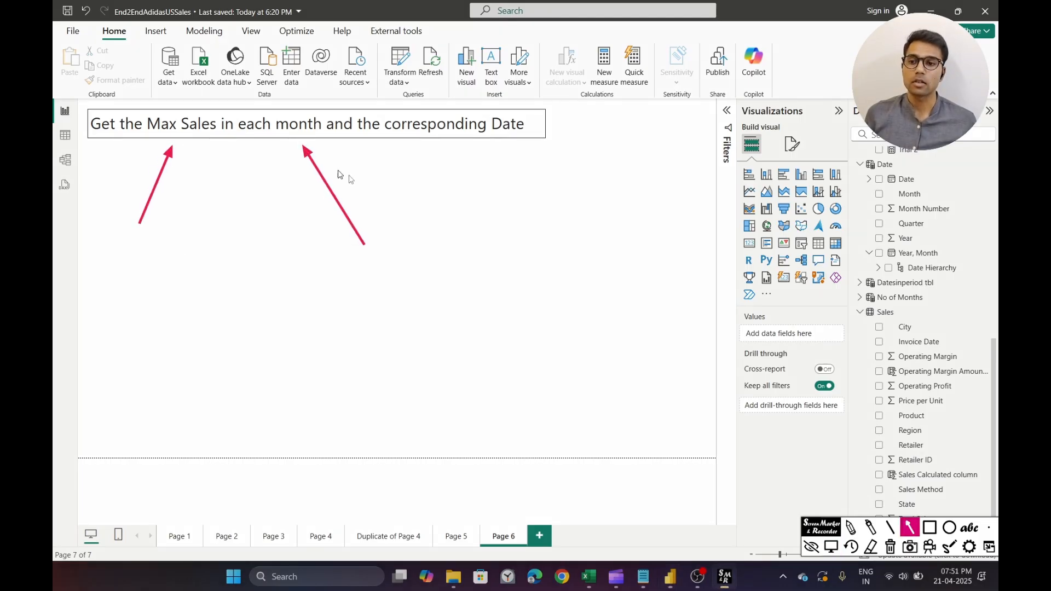
pyautogui.moveTo(530, 239); pyautogui.dragTo(457, 150)
pyautogui.press('Escape')
pyautogui.press('Delete')
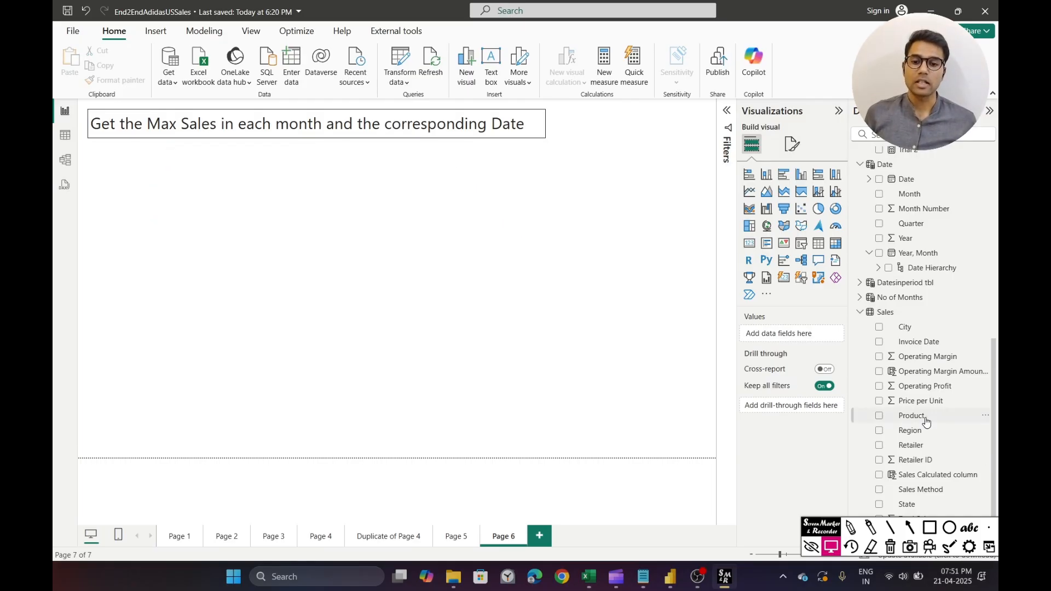
# - Create a table visual listing the Date field as plain dates instead of a hierarchy, and make it narrower and taller below the title
pyautogui.scroll(10, 925, 416)
pyautogui.scroll(-5, 914, 327)
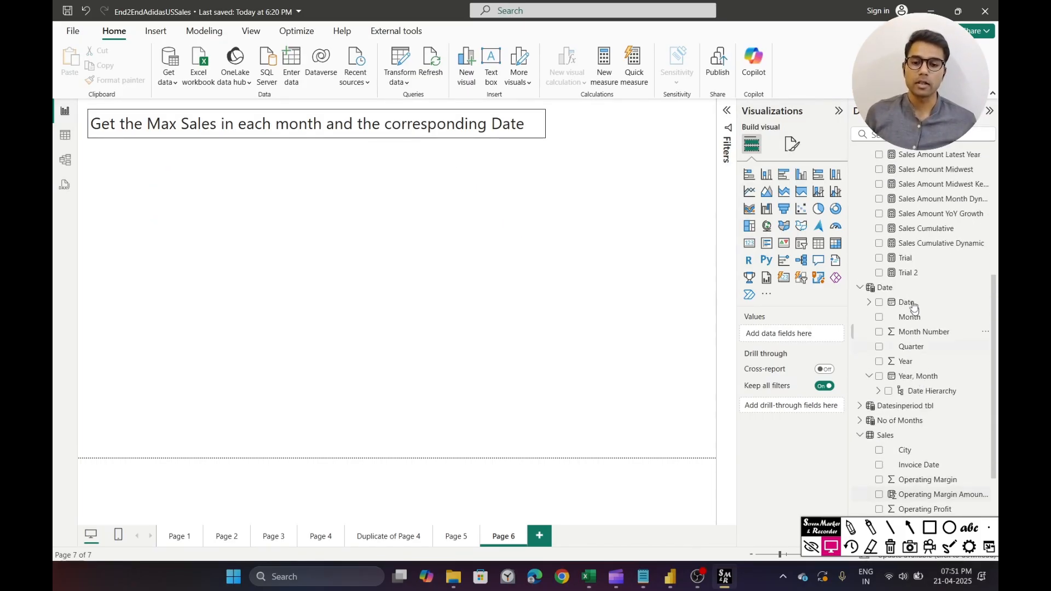
pyautogui.moveTo(908, 302); pyautogui.dragTo(234, 212)
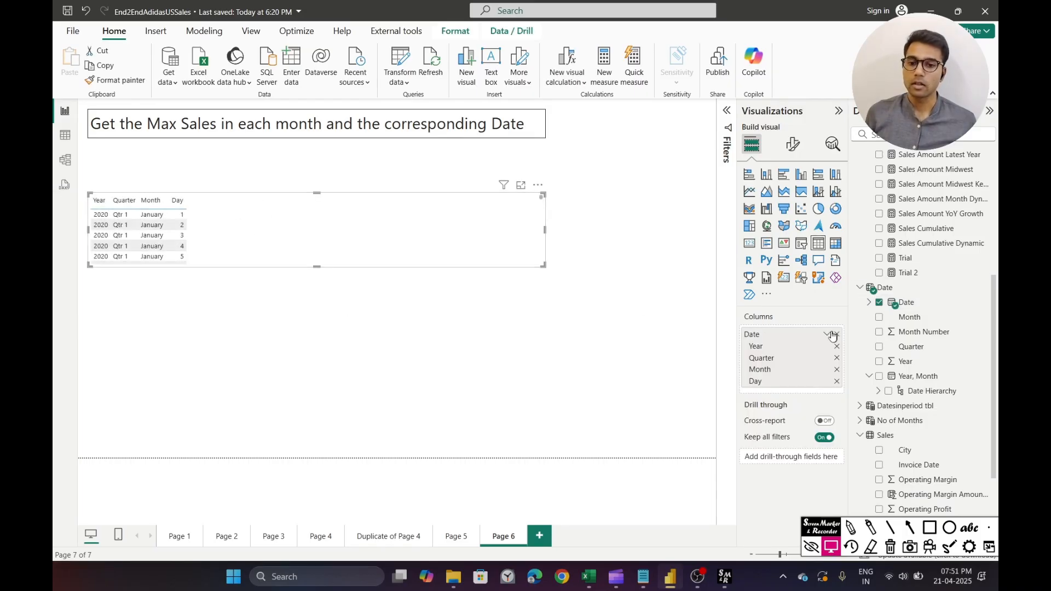
pyautogui.click(836, 333)
pyautogui.click(858, 382)
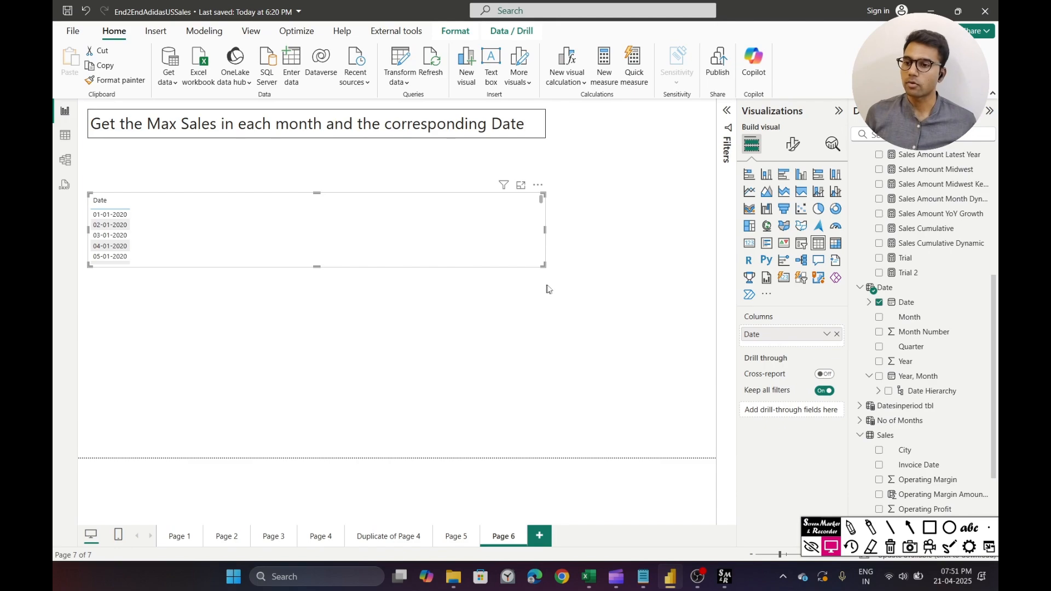
pyautogui.moveTo(544, 267); pyautogui.dragTo(361, 446)
pyautogui.moveTo(225, 193); pyautogui.dragTo(224, 166)
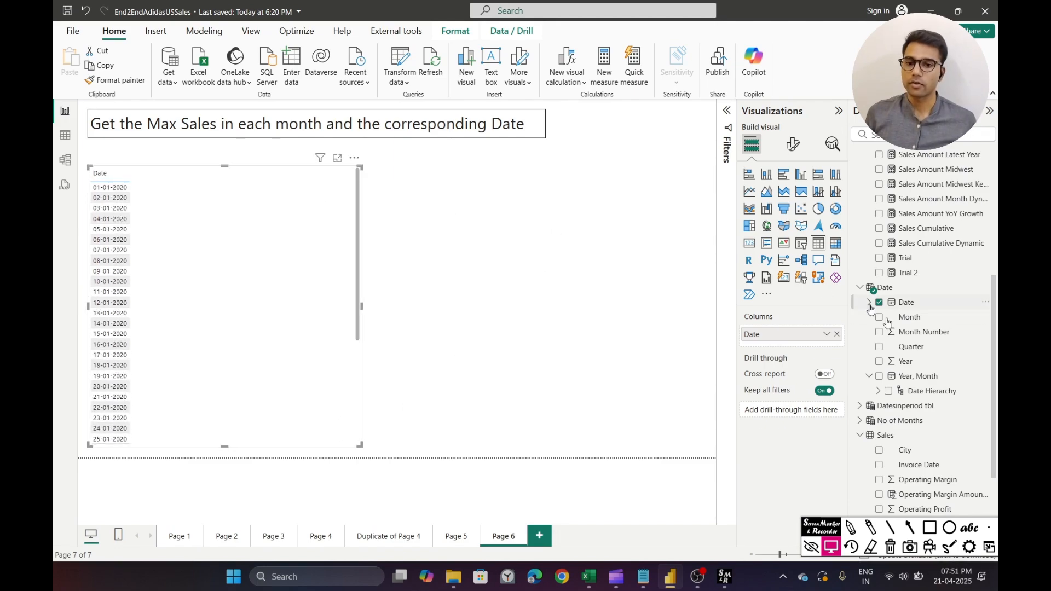
# - Add the Total Sales column of the Sales table to the date table and set it to Don't summarize
pyautogui.scroll(-3, 922, 343)
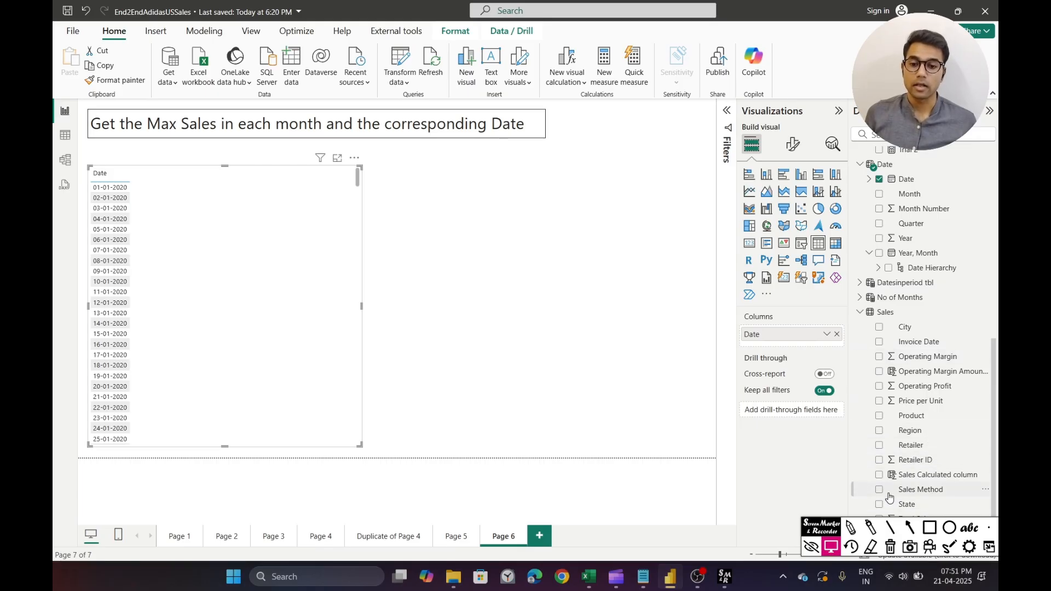
pyautogui.moveTo(824, 527); pyautogui.dragTo(825, 534)
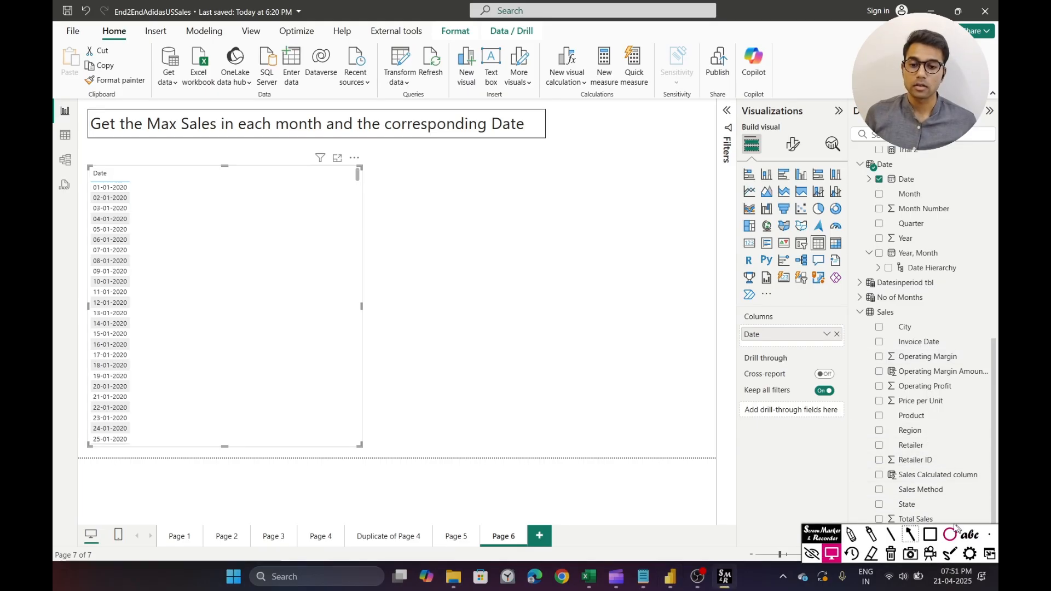
pyautogui.moveTo(921, 523); pyautogui.dragTo(788, 339)
pyautogui.moveTo(833, 532); pyautogui.dragTo(832, 509)
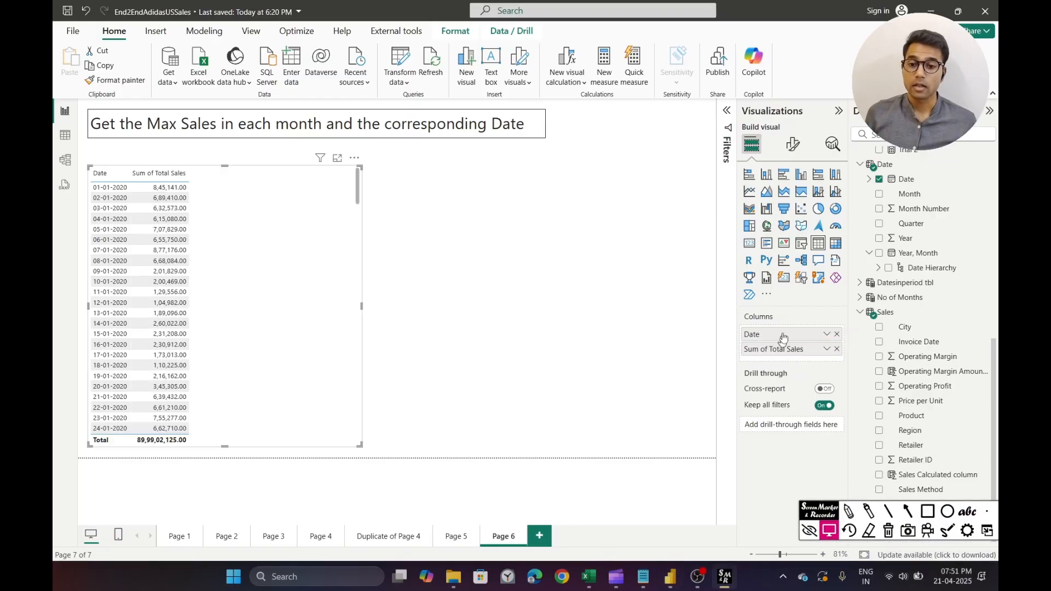
pyautogui.click(830, 349)
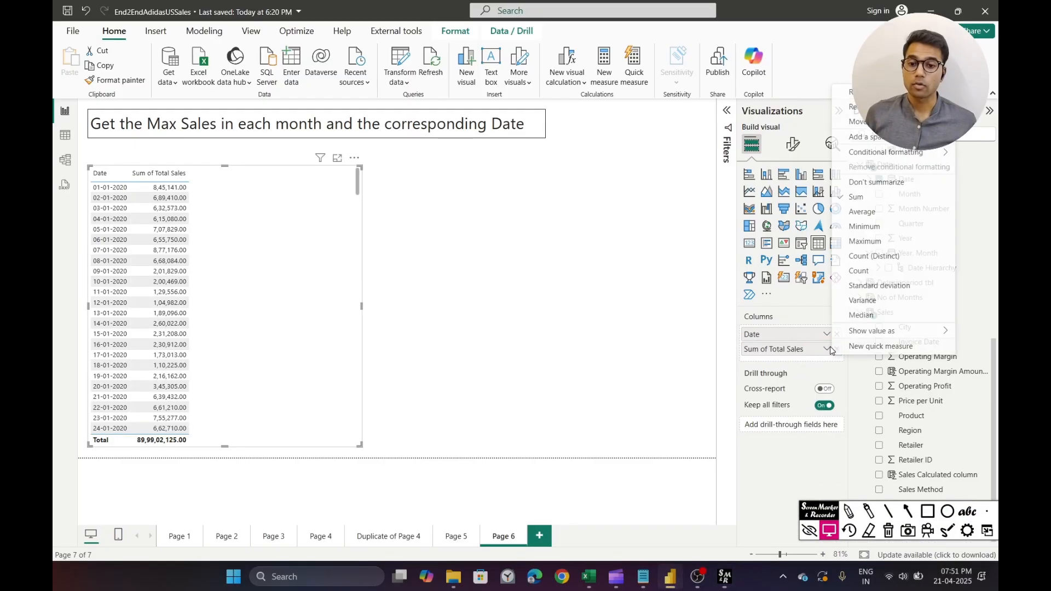
pyautogui.click(865, 184)
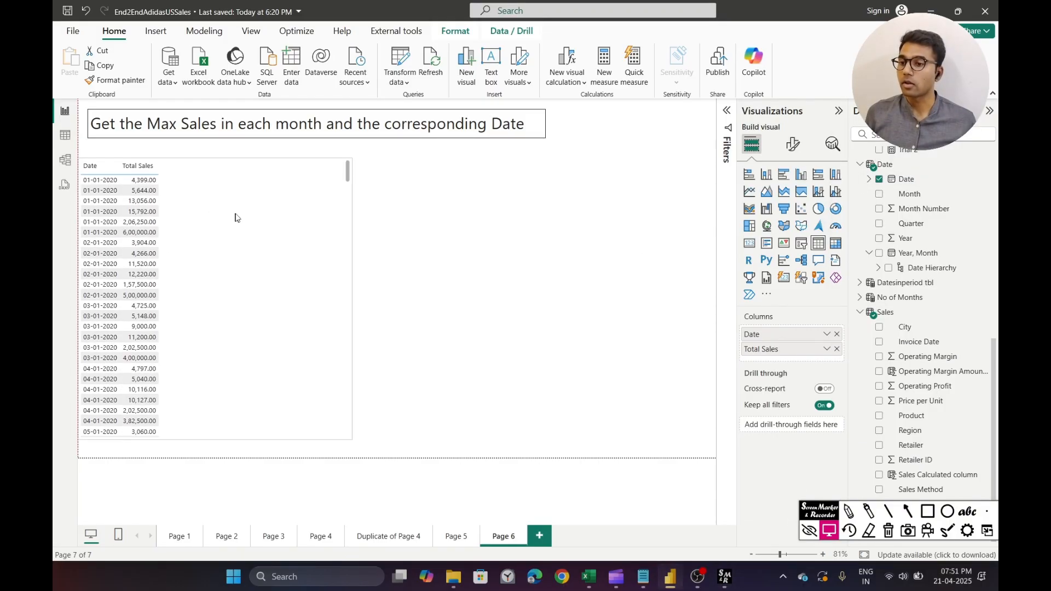
# - Mark the repeated 01-01-2020 Total Sales rows with arrows and a rectangle, and clear the markings
pyautogui.moveTo(255, 219); pyautogui.dragTo(173, 188)
pyautogui.click(908, 511)
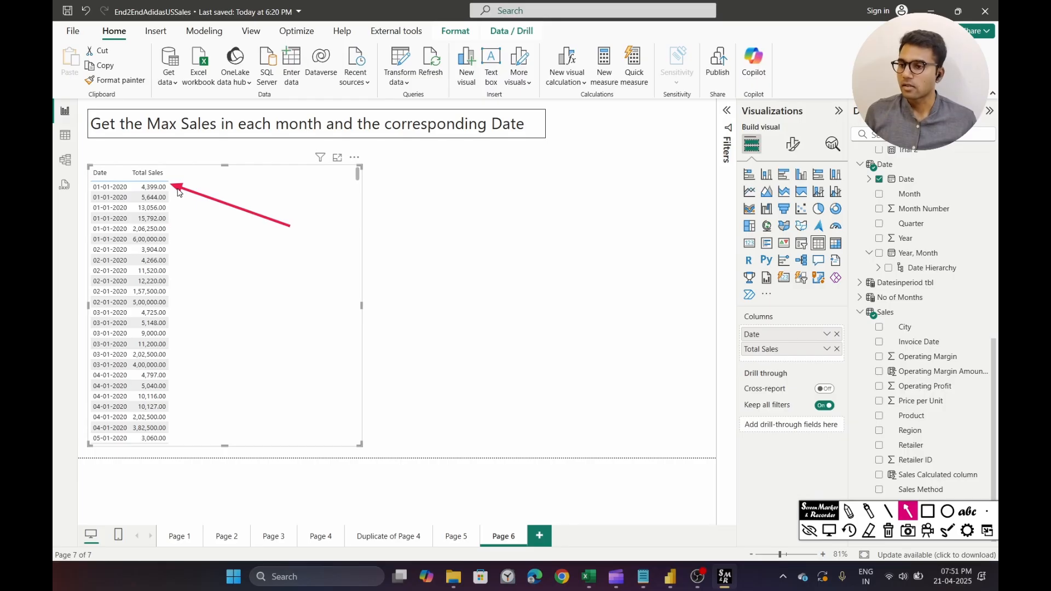
pyautogui.moveTo(270, 246); pyautogui.dragTo(176, 208)
pyautogui.moveTo(235, 268); pyautogui.dragTo(177, 239)
pyautogui.press('Escape')
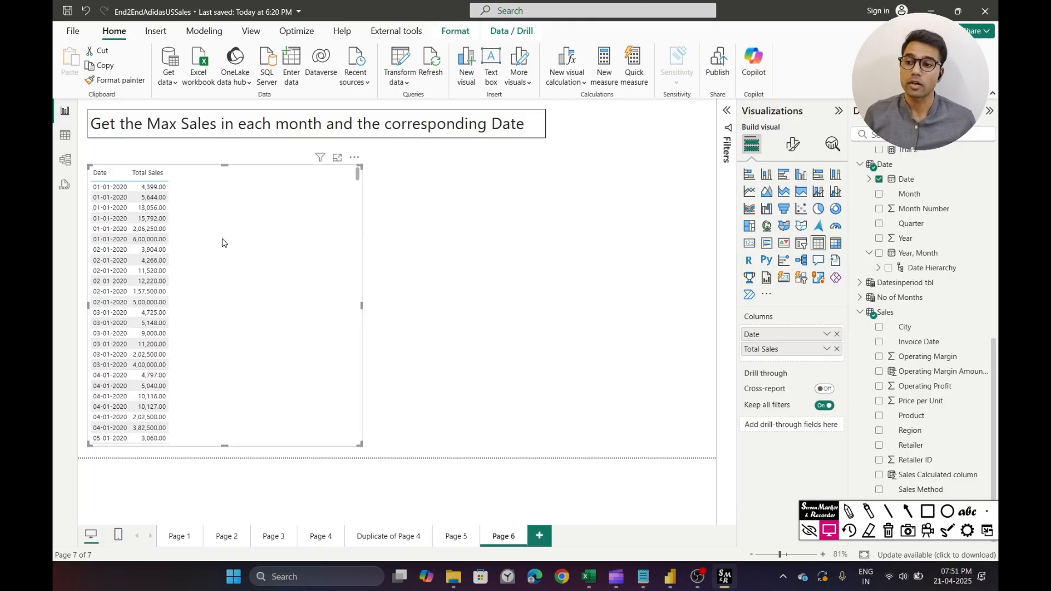
pyautogui.click(927, 511)
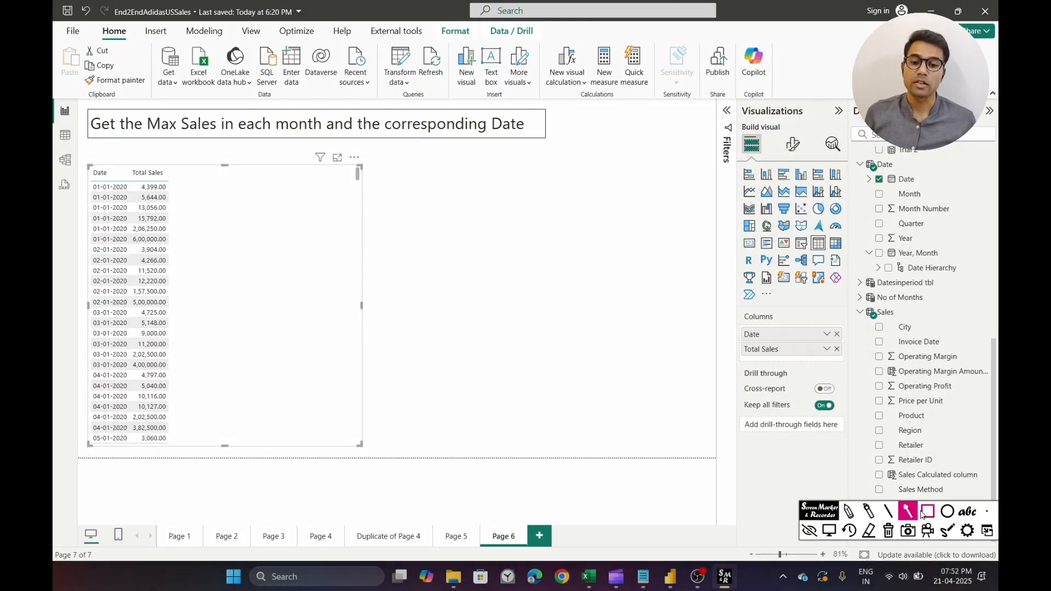
pyautogui.moveTo(80, 156)
pyautogui.mouseDown()
pyautogui.moveTo(130, 235)
pyautogui.moveTo(174, 270)
pyautogui.moveTo(181, 250)
pyautogui.mouseUp()
pyautogui.press('Escape')
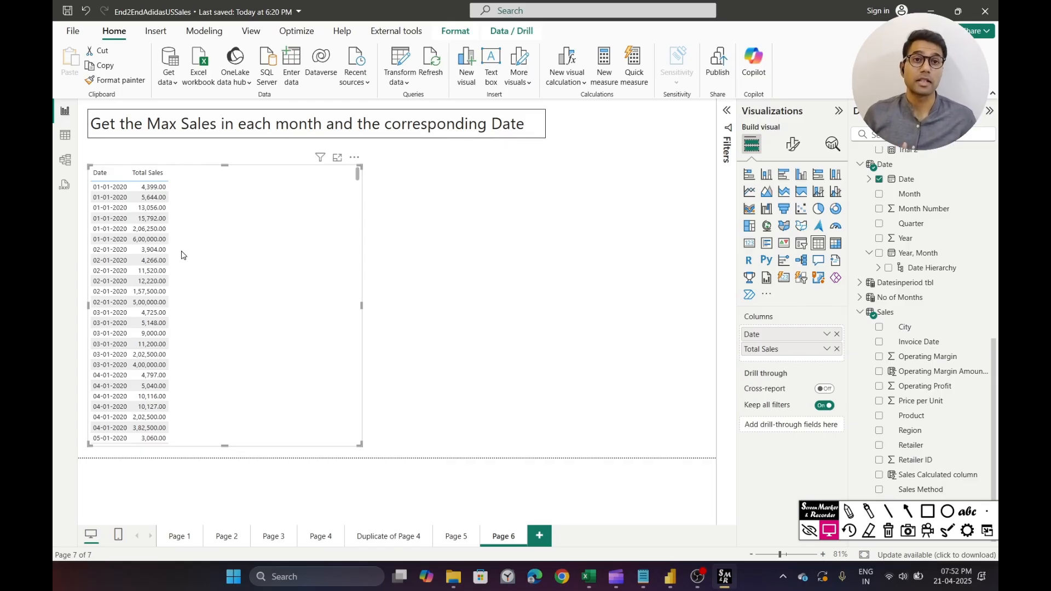
# - Add the Sales Amount measure to the table, briefly marking its first rows with arrows
pyautogui.scroll(10, 897, 291)
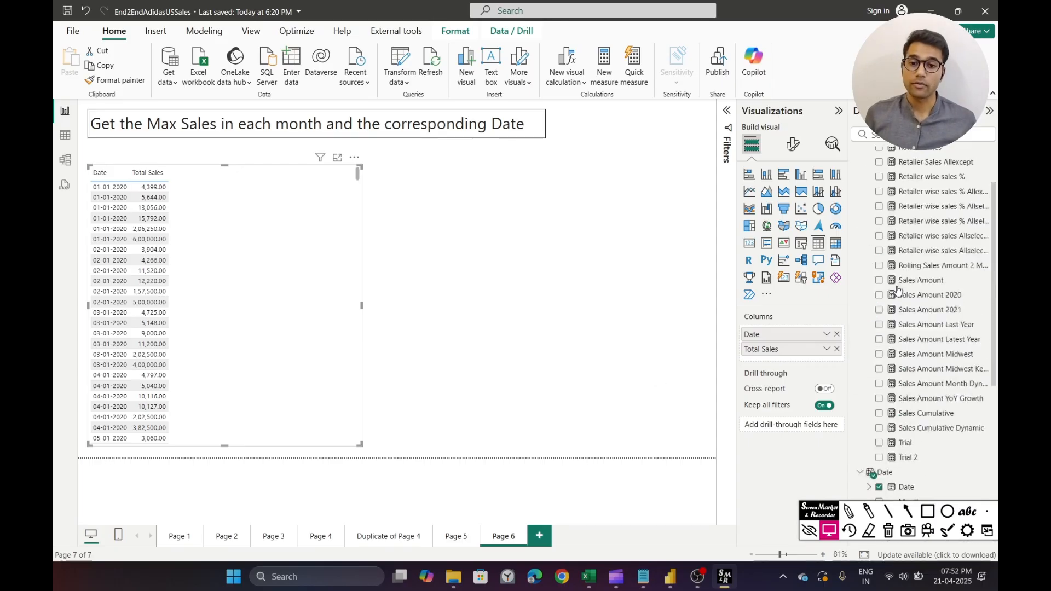
pyautogui.moveTo(927, 347); pyautogui.dragTo(777, 361)
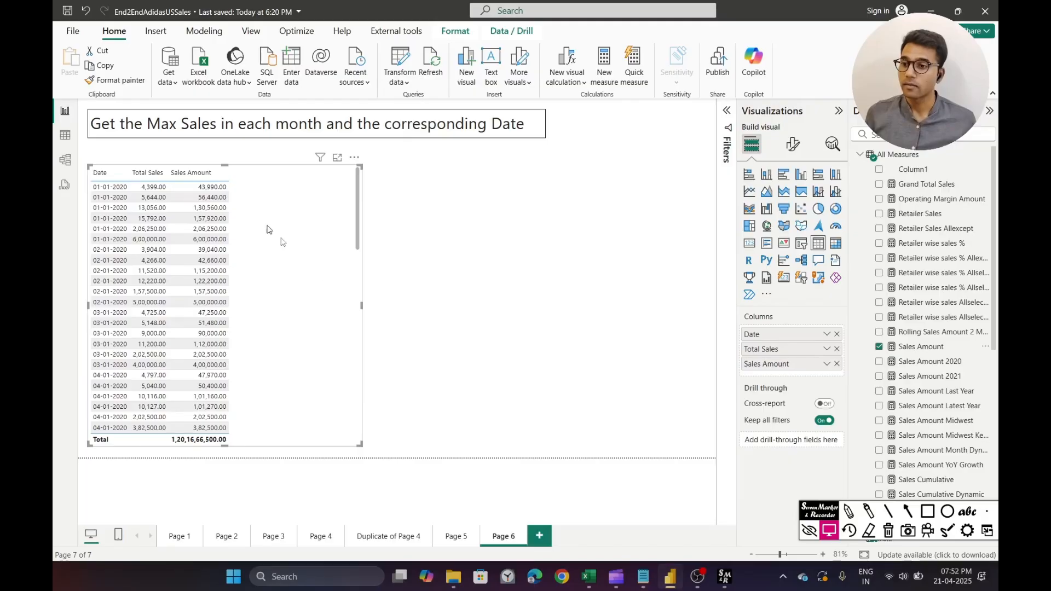
pyautogui.click(906, 515)
pyautogui.moveTo(315, 202); pyautogui.dragTo(245, 189)
pyautogui.moveTo(342, 248); pyautogui.dragTo(233, 197)
pyautogui.moveTo(301, 255); pyautogui.dragTo(235, 214)
pyautogui.moveTo(300, 280); pyautogui.dragTo(235, 225)
pyautogui.press('Escape')
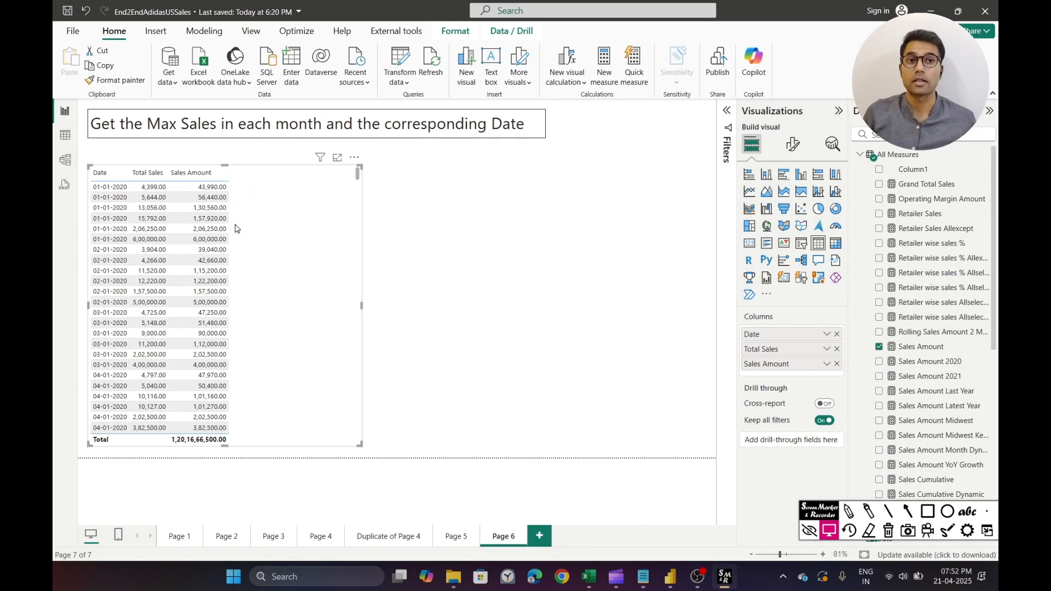
# - Remove Total Sales from the table, briefly marking the first daily Sales Amount values with arrows
pyautogui.moveTo(837, 350); pyautogui.dragTo(679, 352)
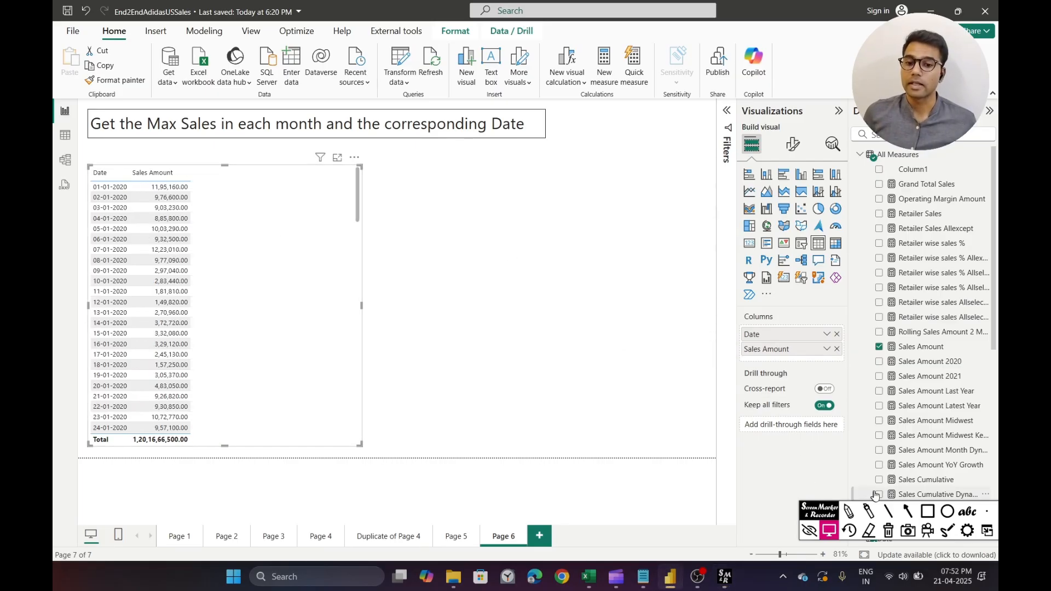
pyautogui.click(907, 511)
pyautogui.moveTo(378, 248); pyautogui.dragTo(198, 188)
pyautogui.moveTo(391, 308); pyautogui.dragTo(201, 206)
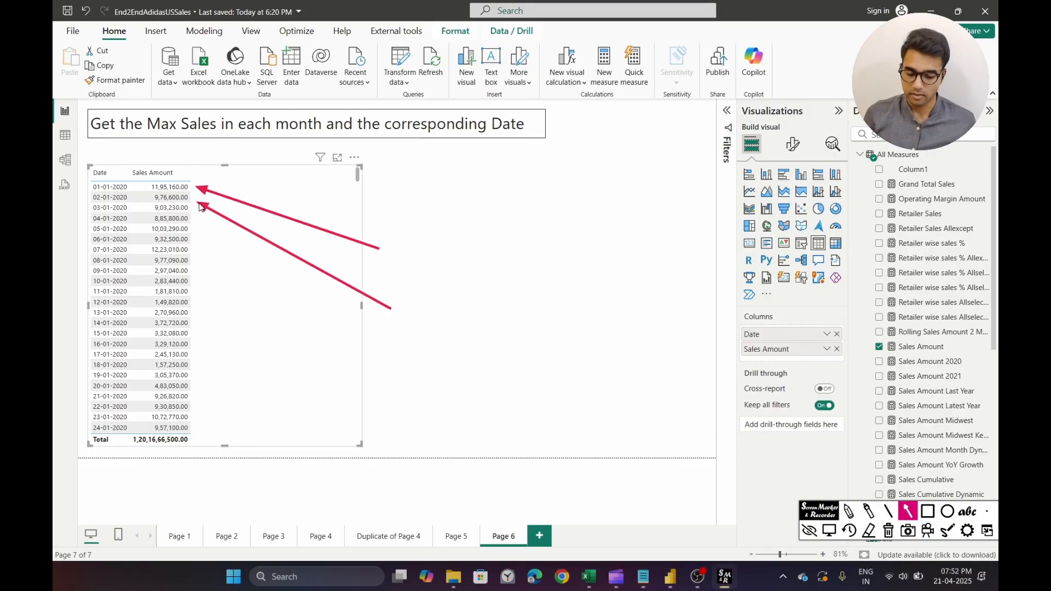
pyautogui.press('Escape')
pyautogui.press('Escape')
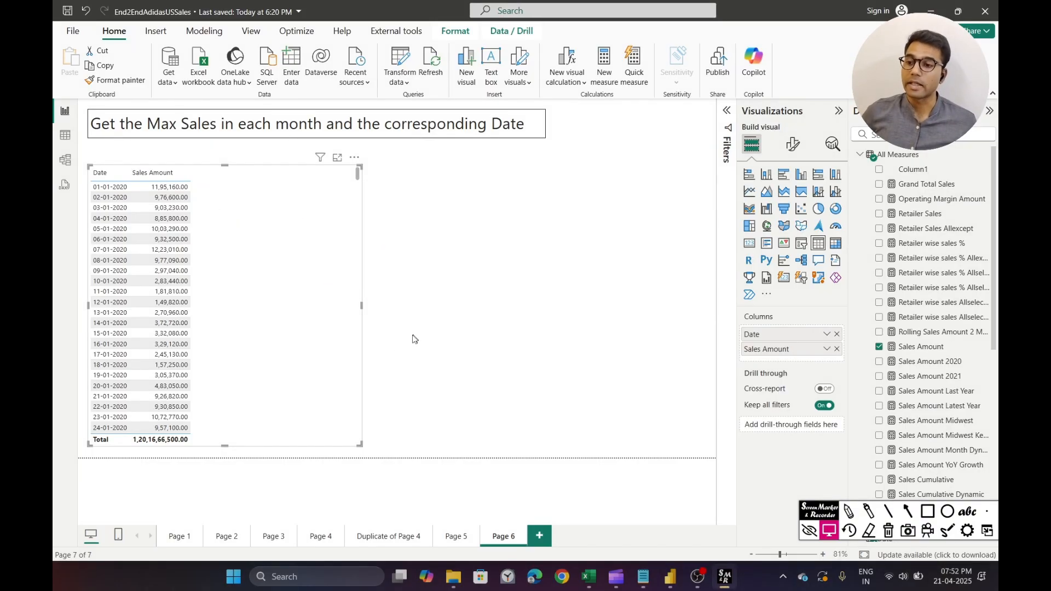
# - Frame the Sales Amount column with a rectangle, point arrows at the 01-01-2020 and 07-01-2020 values, and clear the markings
pyautogui.click(904, 512)
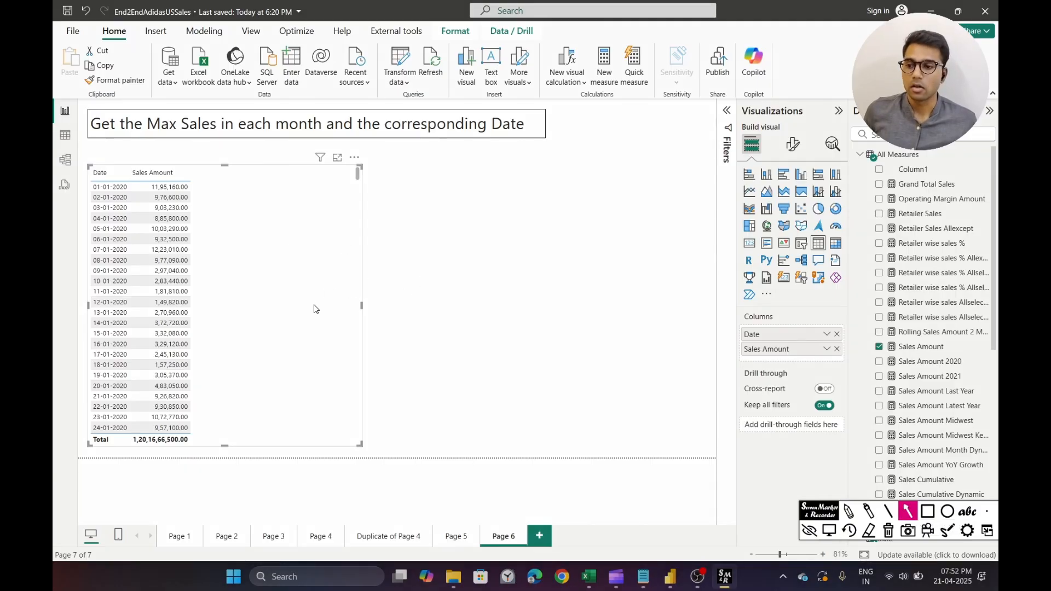
pyautogui.click(924, 513)
pyautogui.moveTo(122, 156); pyautogui.dragTo(226, 446)
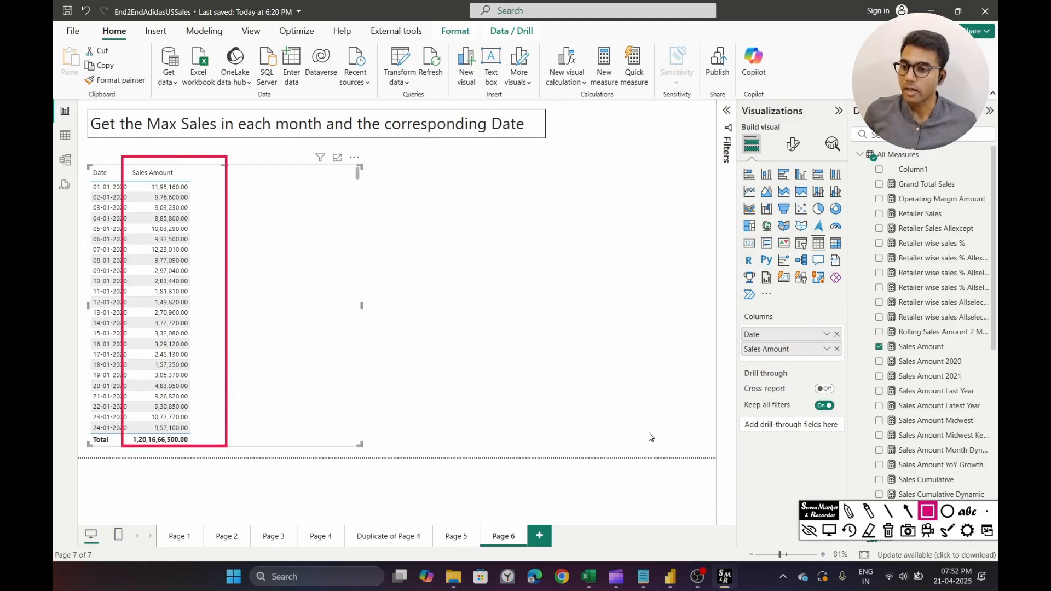
pyautogui.click(907, 511)
pyautogui.moveTo(258, 217); pyautogui.dragTo(204, 192)
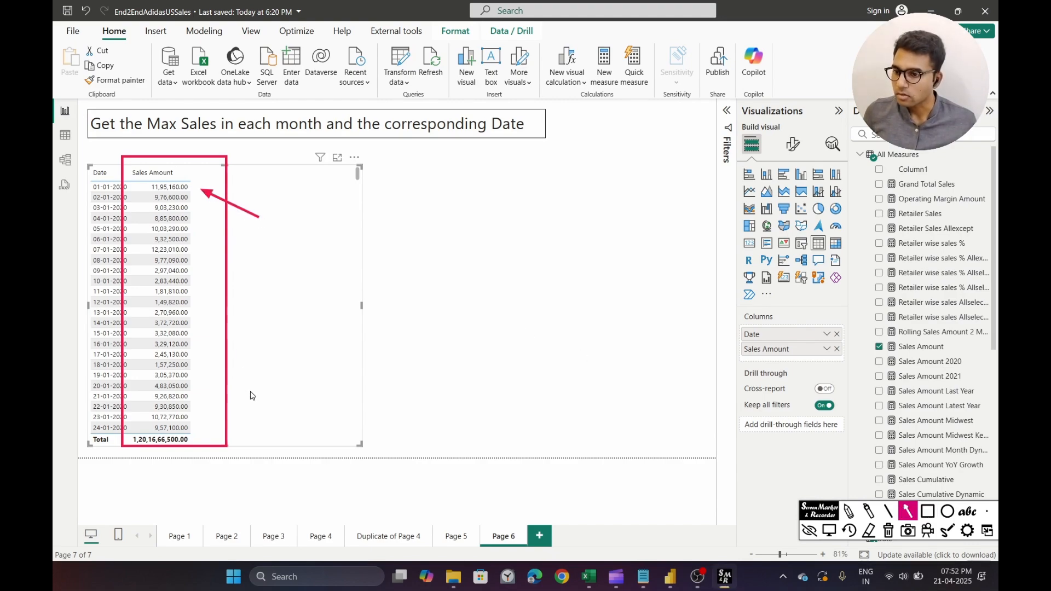
pyautogui.moveTo(255, 271); pyautogui.dragTo(207, 255)
pyautogui.press('Escape')
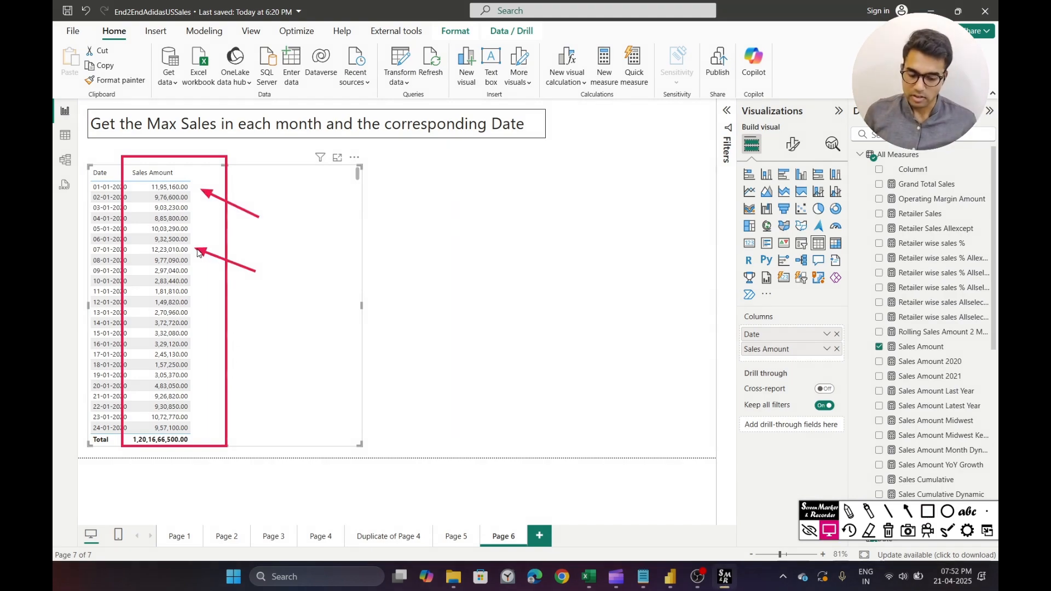
# - Point arrows at the 07-01-2020 sales value and its date, and clear them
pyautogui.moveTo(257, 267); pyautogui.dragTo(197, 256)
pyautogui.click(908, 511)
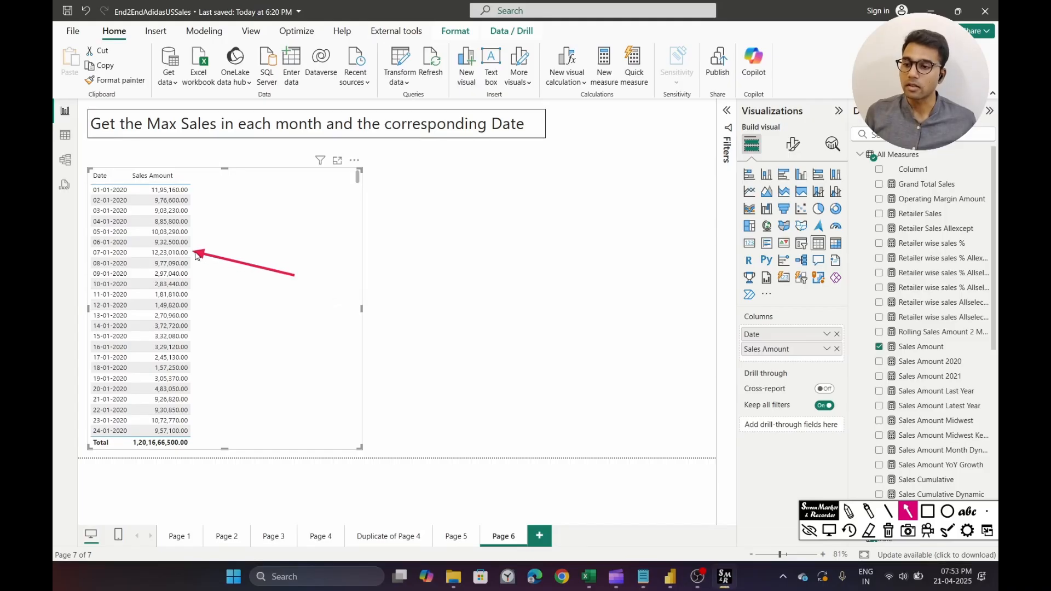
pyautogui.moveTo(62, 303); pyautogui.dragTo(92, 265)
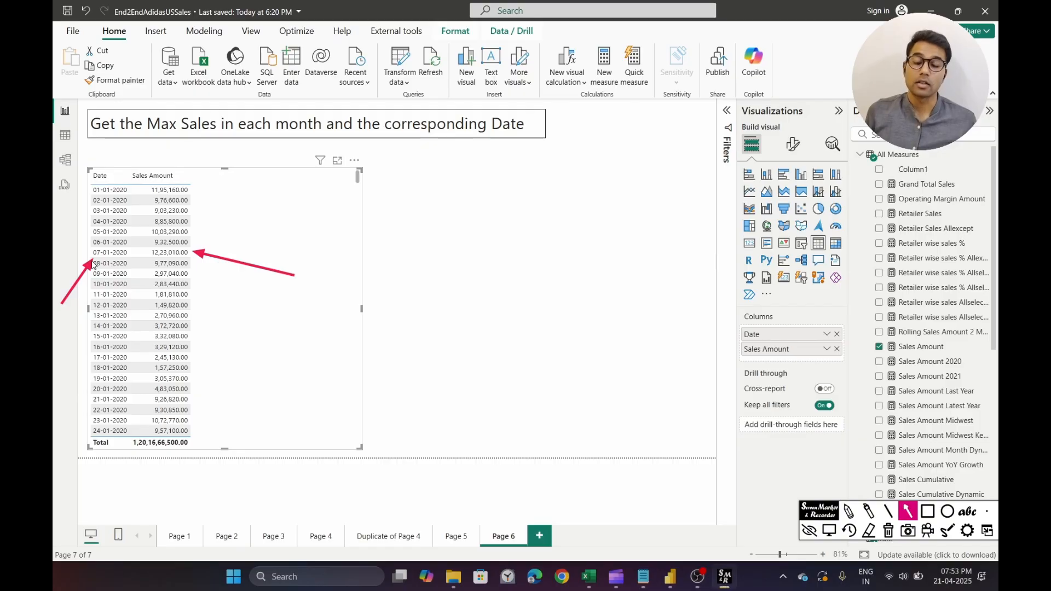
pyautogui.press('Escape')
pyautogui.press('Delete')
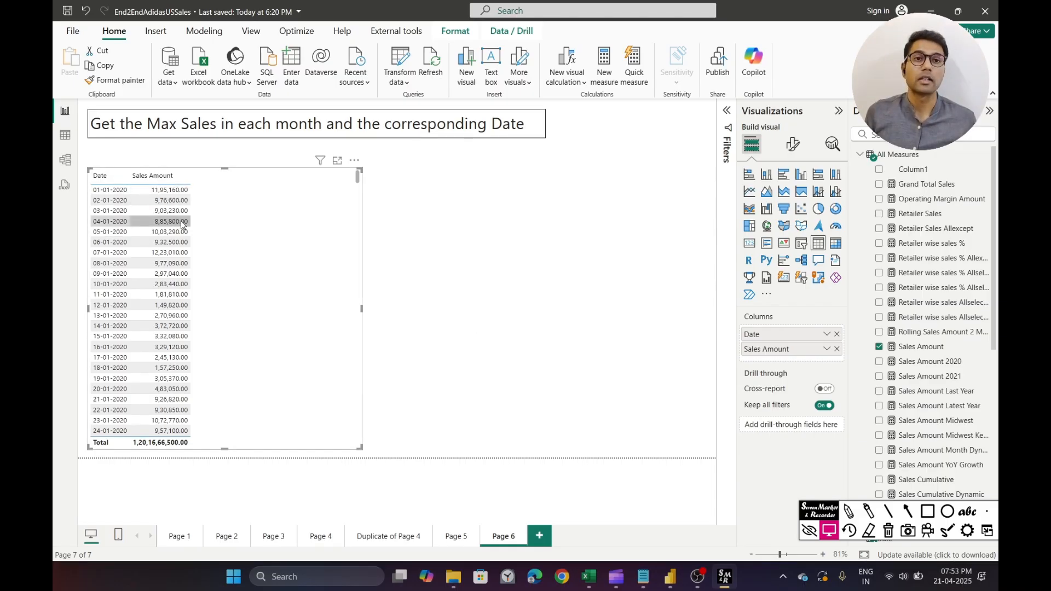
# - Narrow the date and Sales Amount table slightly
pyautogui.moveTo(361, 309); pyautogui.dragTo(331, 309)
pyautogui.click(356, 302)
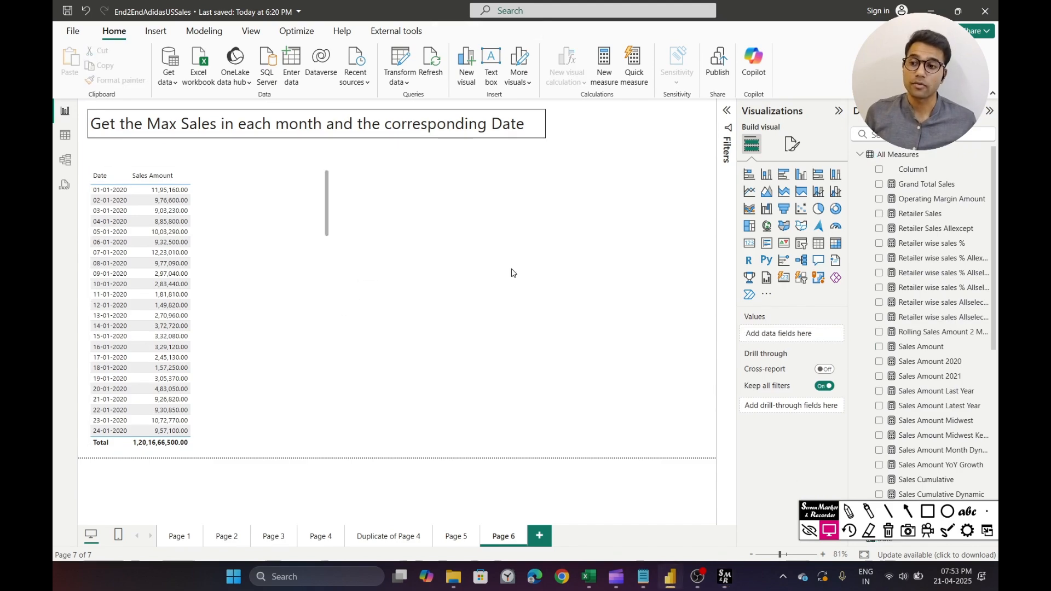
# - Create a new measure named Max Daily Sales Amount in the All Measures table
pyautogui.click(985, 154)
pyautogui.click(952, 175)
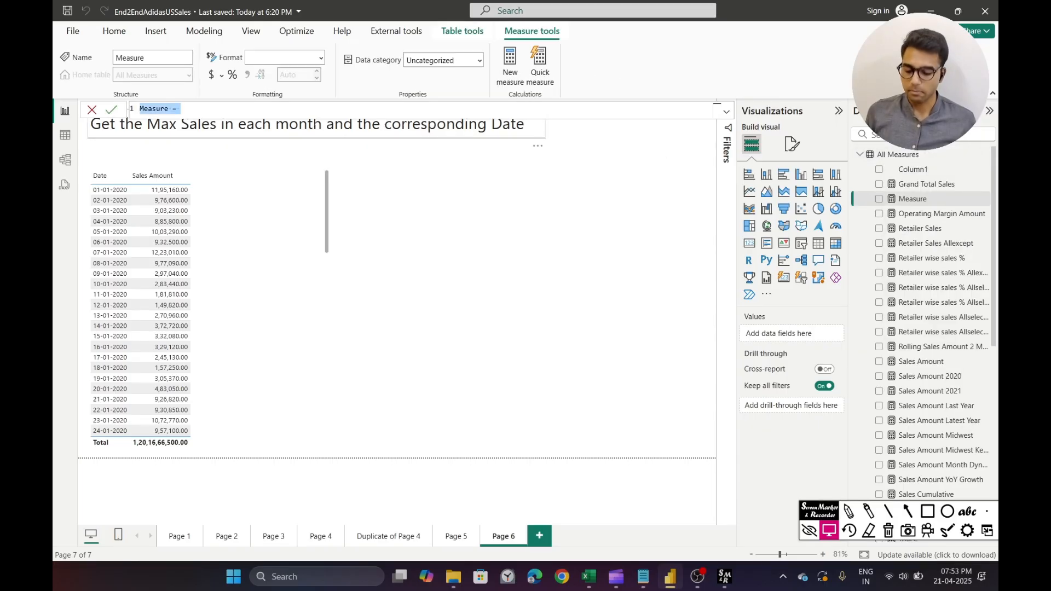
pyautogui.write('MAx')
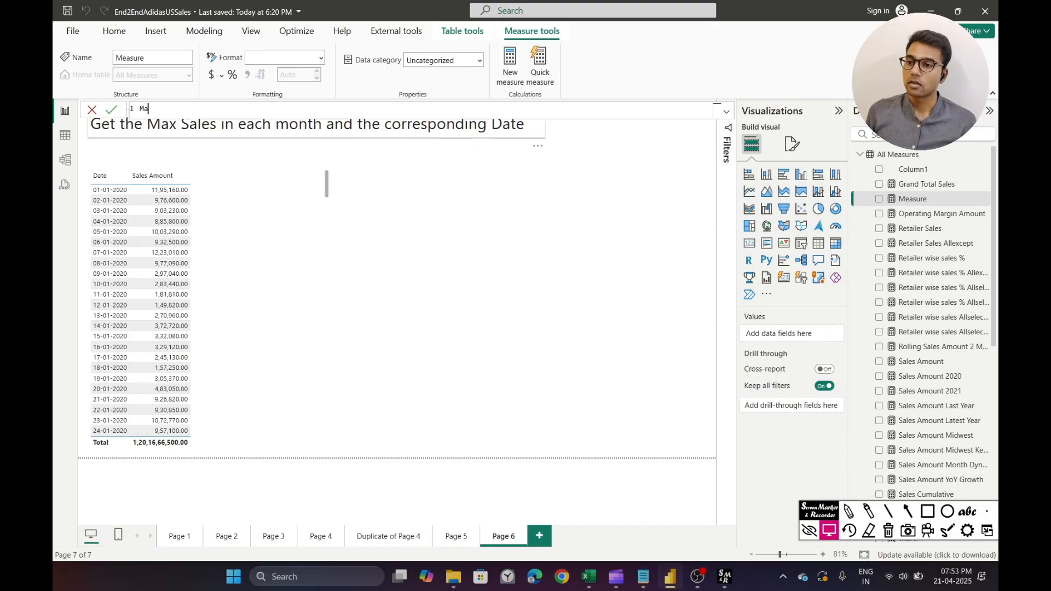
pyautogui.write(' Daily Sales Amount')
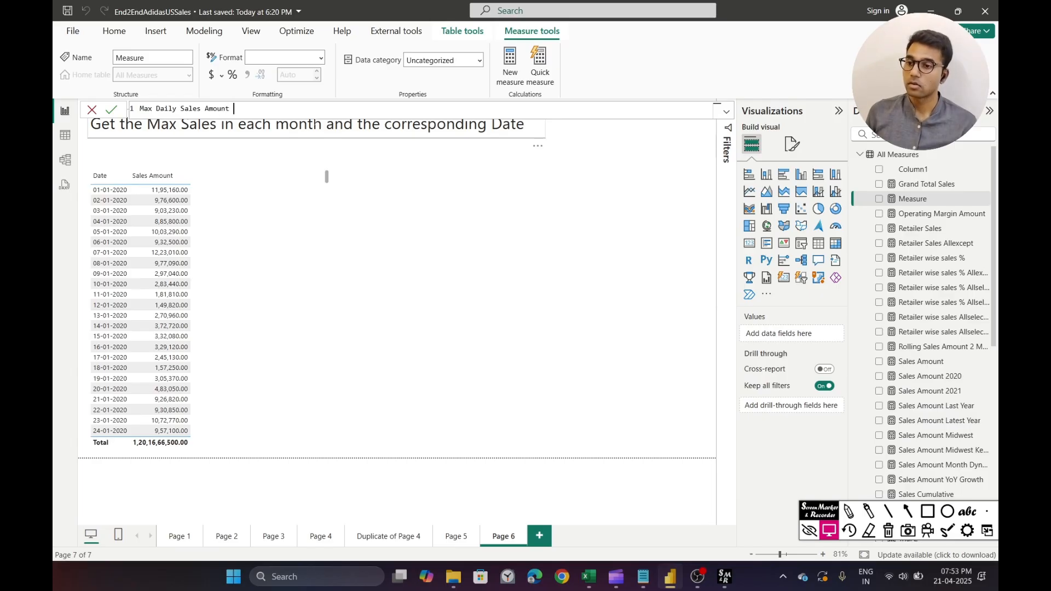
pyautogui.write(' =')
pyautogui.hotkey('shift', 'Return')
# - Start the Max Daily Sales Amount formula with a MAXX function that iterates over the 'Date' table
pyautogui.write('NAXX')
pyautogui.press('BackSpace')
pyautogui.press('BackSpace')
pyautogui.press('BackSpace')
pyautogui.press('BackSpace')
pyautogui.write('MAX')
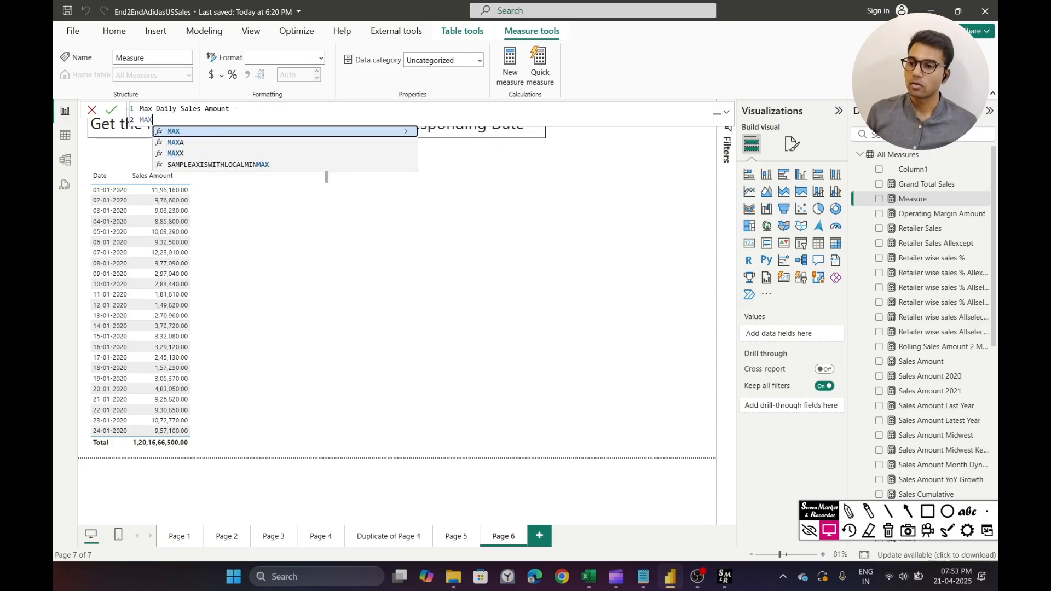
pyautogui.write('(')
pyautogui.press('BackSpace')
pyautogui.write('X(')
pyautogui.hotkey('shift', 'Return')
pyautogui.write('Date')
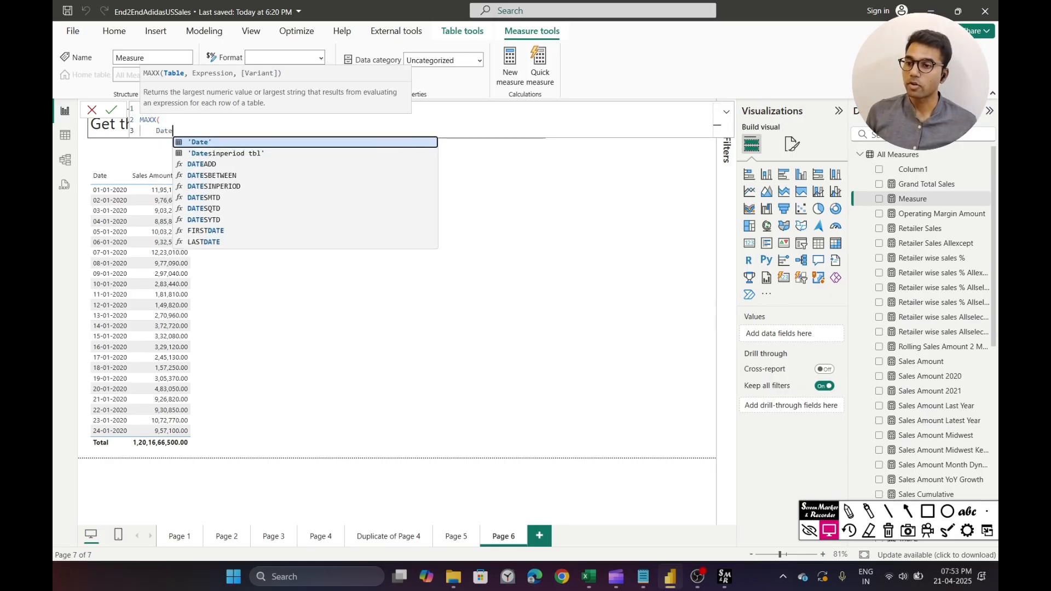
pyautogui.press('Tab')
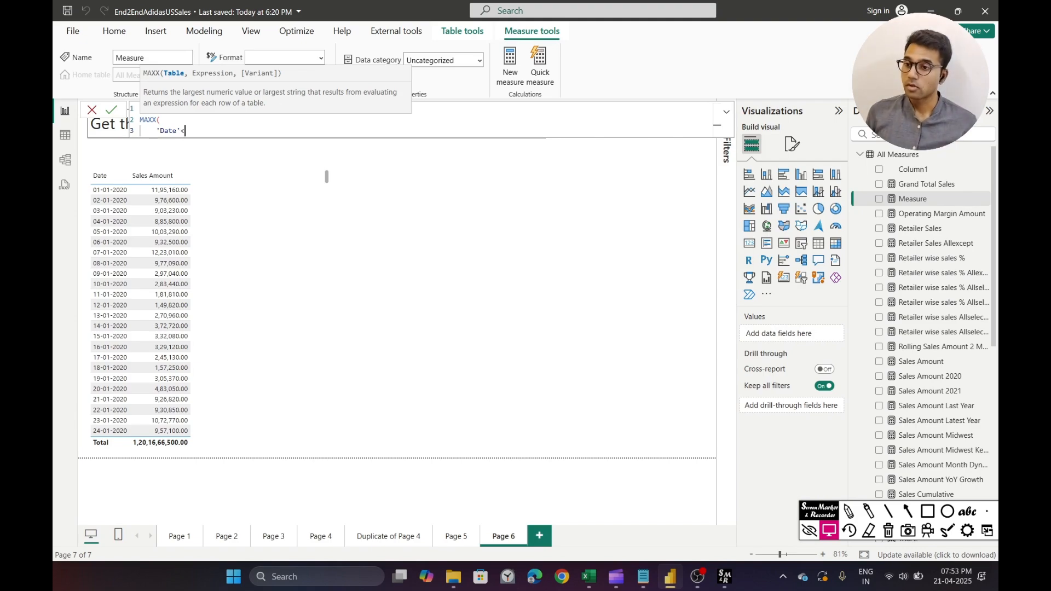
# - Add [Sales Amount] as the MAXX expression and close the function
pyautogui.write(',')
pyautogui.hotkey('shift', 'Return')
pyautogui.write('[')
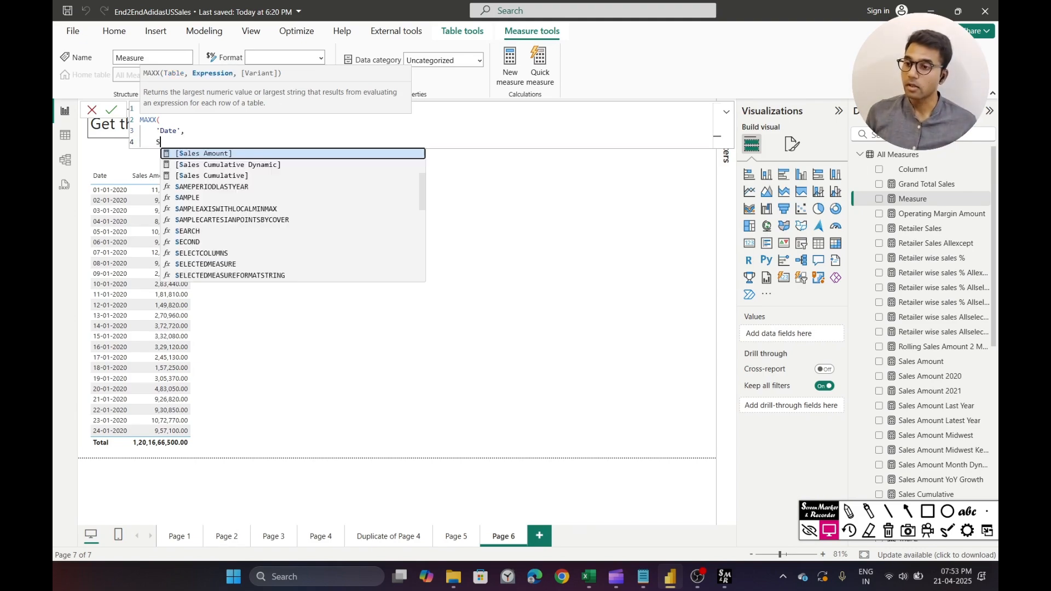
pyautogui.press('Tab')
pyautogui.hotkey('shift', 'Return')
pyautogui.write(')')
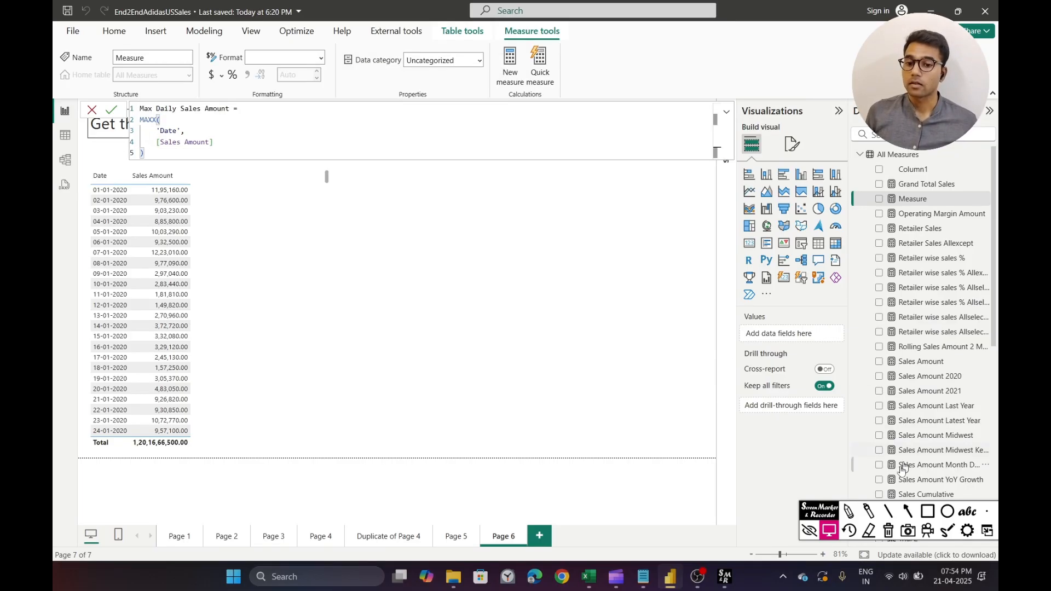
# - Point an arrow at the 01-01-2020 sales value in the daily table and clear it
pyautogui.click(907, 511)
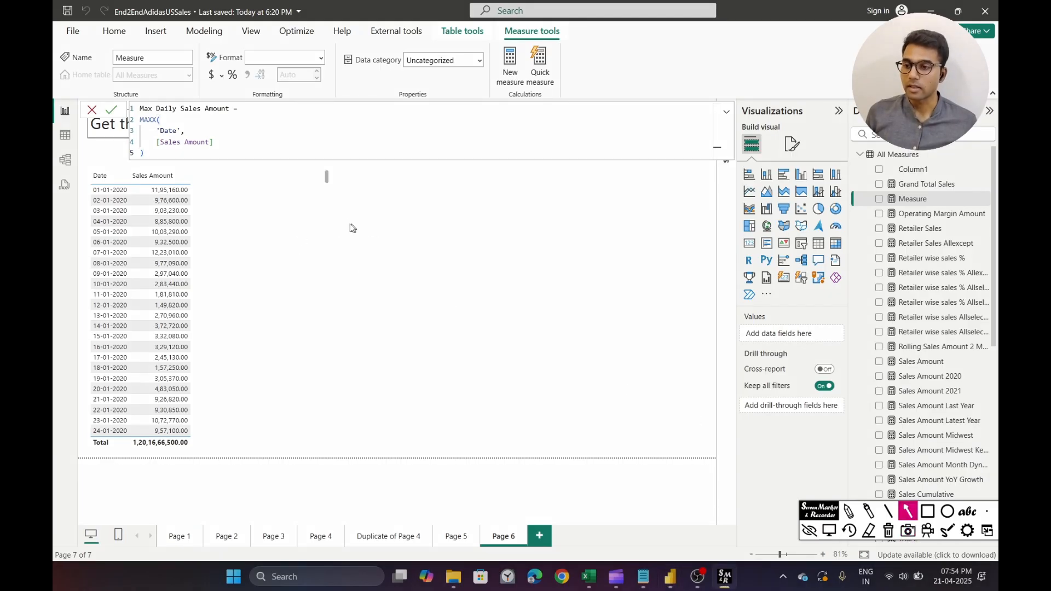
pyautogui.moveTo(273, 172); pyautogui.dragTo(200, 189)
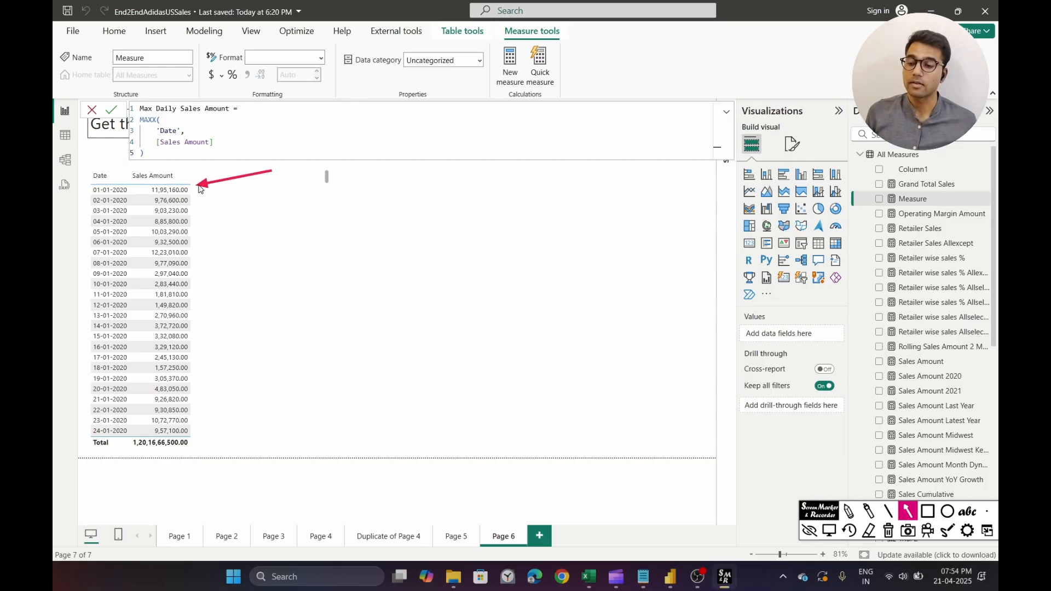
pyautogui.press('Escape')
# - Commit the Max Daily Sales Amount measure and add it as a column to the daily sales table
pyautogui.click(175, 154)
pyautogui.press('Return')
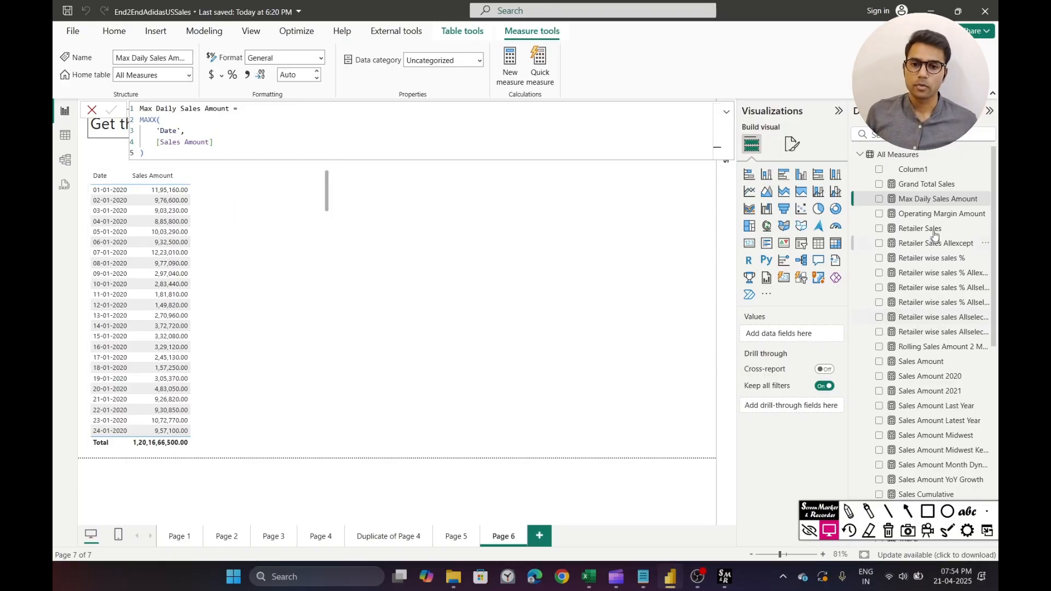
pyautogui.moveTo(937, 198); pyautogui.dragTo(284, 231)
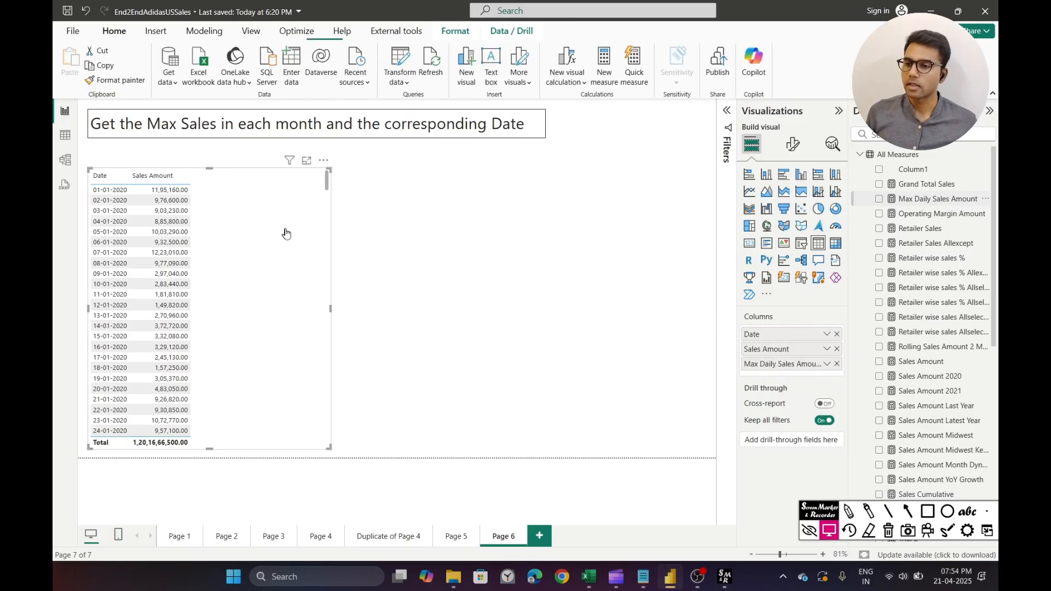
# - Point arrows at the Max Daily Sales Amount values for 01-01-2020, 06-01-2020 and 10-01-2020, and clear them
pyautogui.click(906, 511)
pyautogui.moveTo(374, 281); pyautogui.dragTo(276, 197)
pyautogui.moveTo(357, 291); pyautogui.dragTo(274, 244)
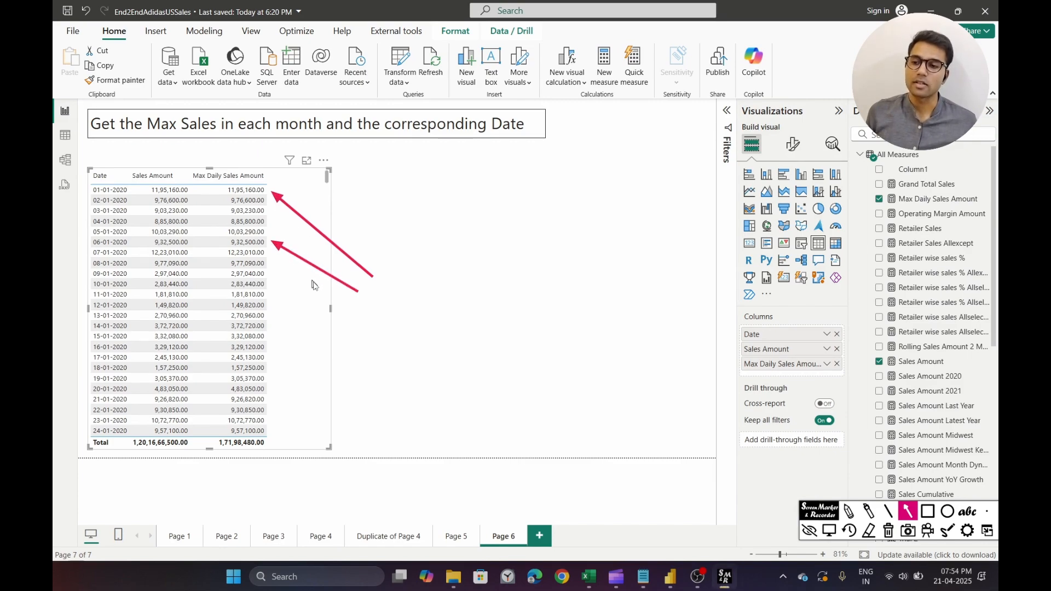
pyautogui.moveTo(354, 323); pyautogui.dragTo(273, 283)
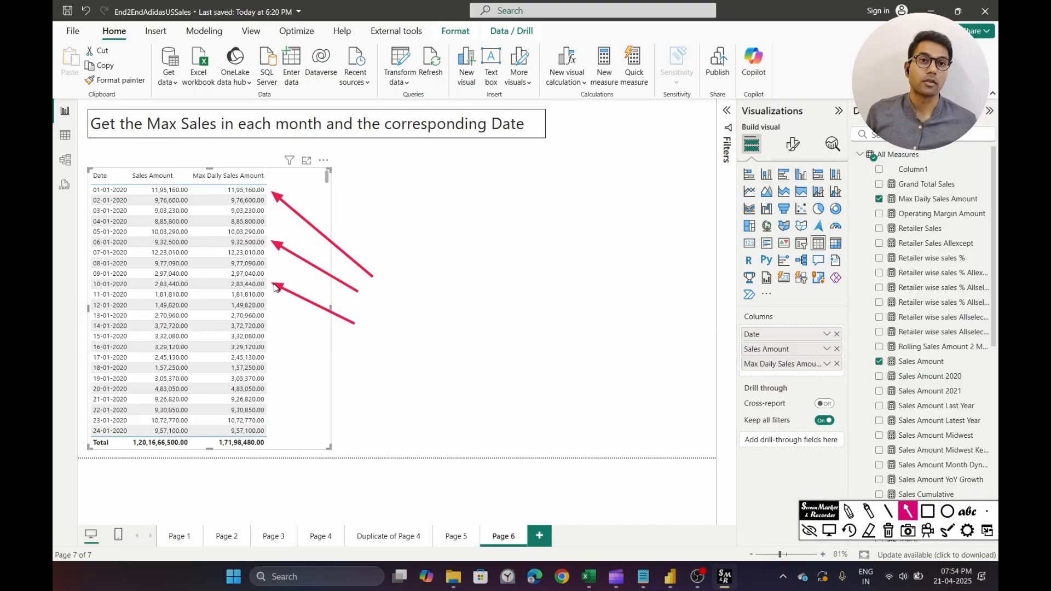
pyautogui.press('Escape')
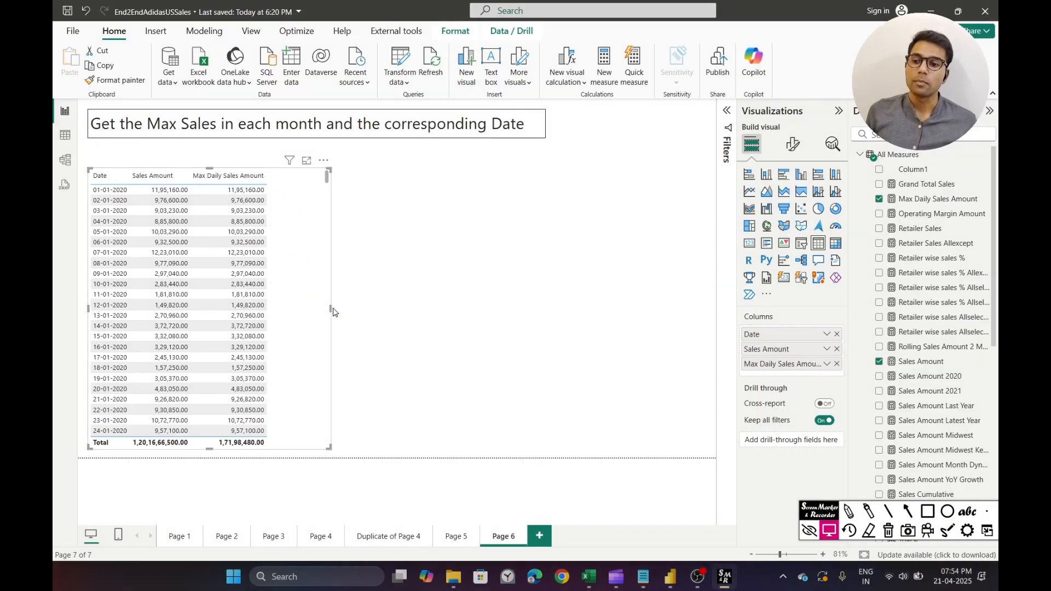
# - Narrow the daily sales table to fit closely around its three columns
pyautogui.moveTo(332, 308); pyautogui.dragTo(294, 304)
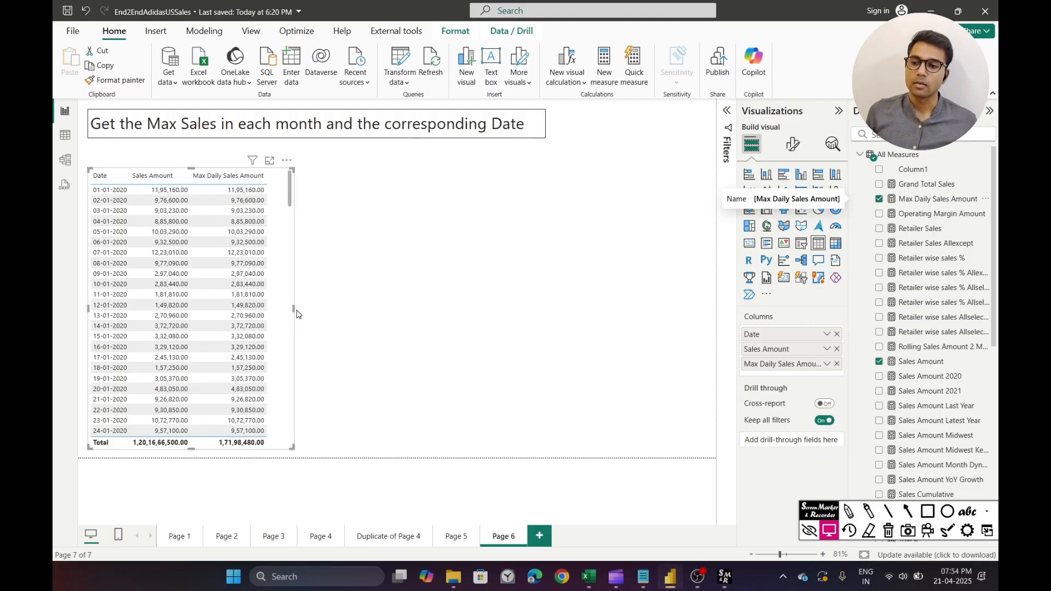
pyautogui.moveTo(295, 309); pyautogui.dragTo(286, 310)
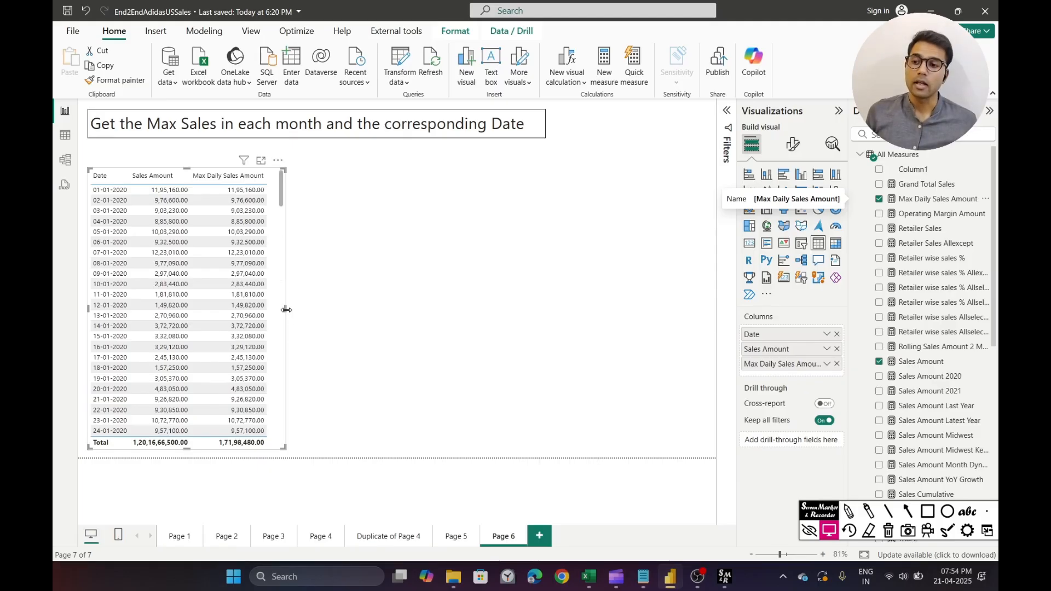
# - Point arrows at the Sales Amount and Max Daily Sales Amount column headers, and clear them
pyautogui.click(907, 511)
pyautogui.moveTo(239, 108); pyautogui.dragTo(192, 155)
pyautogui.moveTo(345, 133); pyautogui.dragTo(280, 175)
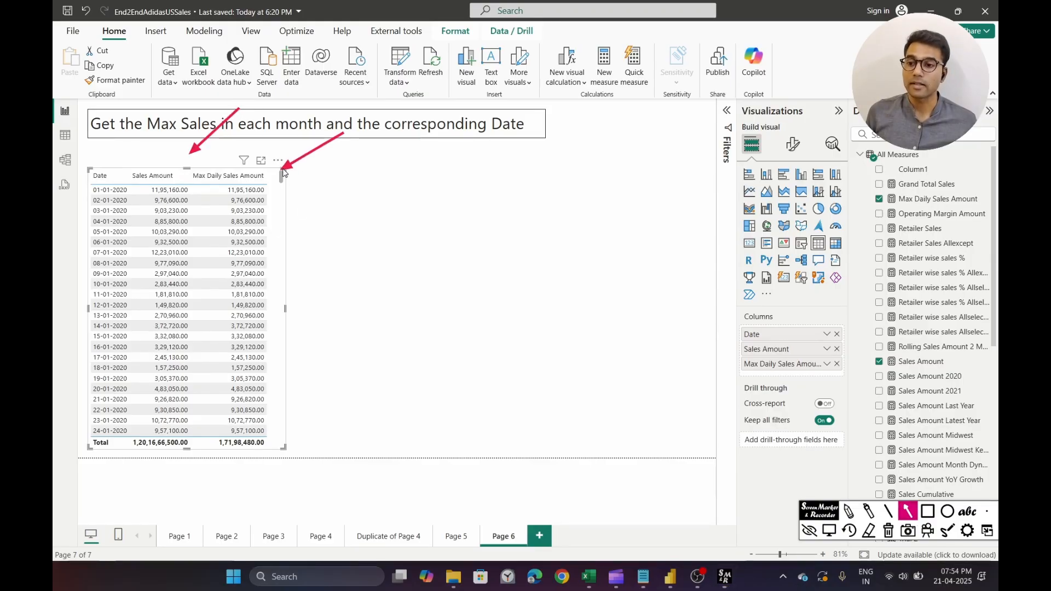
pyautogui.click(829, 530)
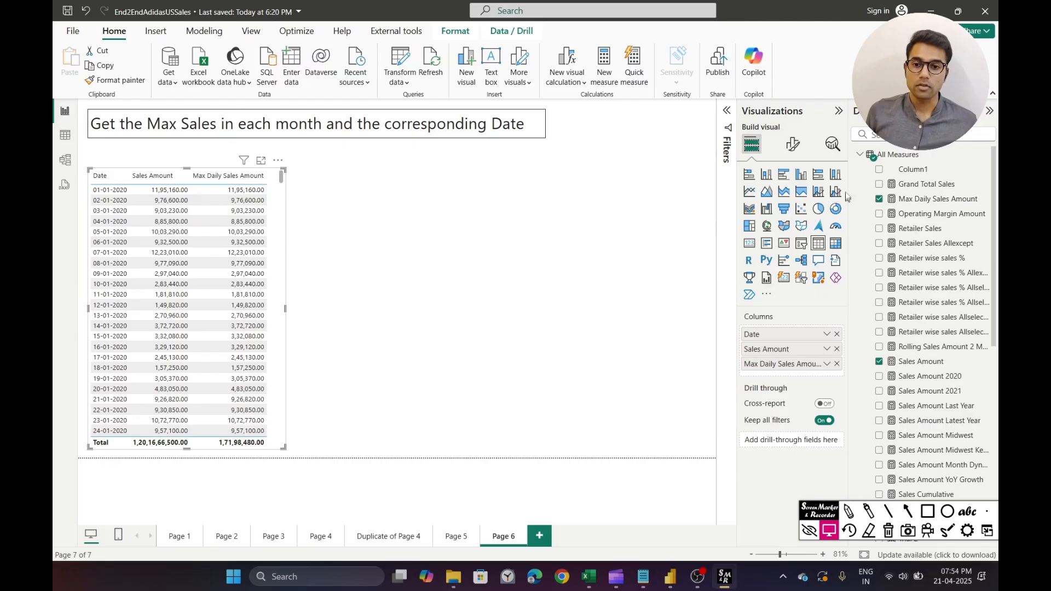
# - Create a second table beside the daily one with the Date table's Year, Month field, shown as the field instead of its date hierarchy
pyautogui.click(860, 154)
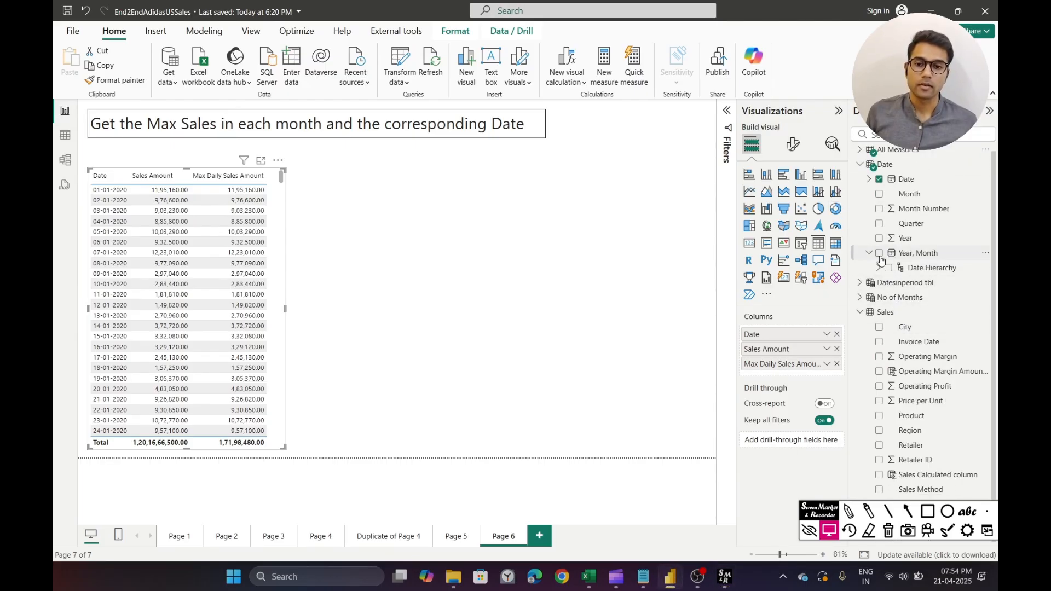
pyautogui.moveTo(927, 271); pyautogui.dragTo(422, 192)
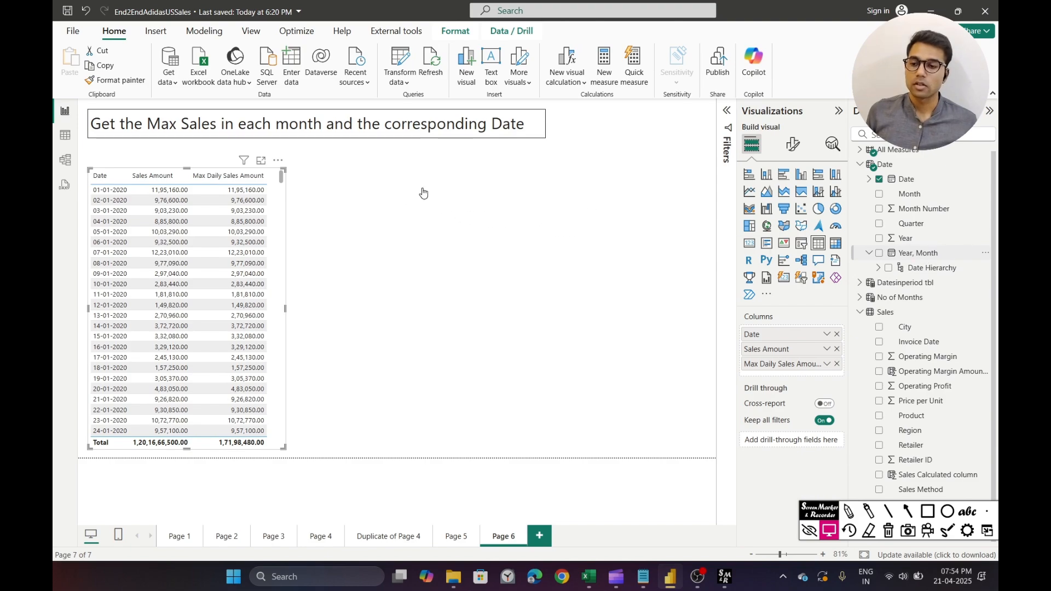
pyautogui.moveTo(459, 249); pyautogui.dragTo(497, 250)
pyautogui.click(827, 333)
pyautogui.click(869, 383)
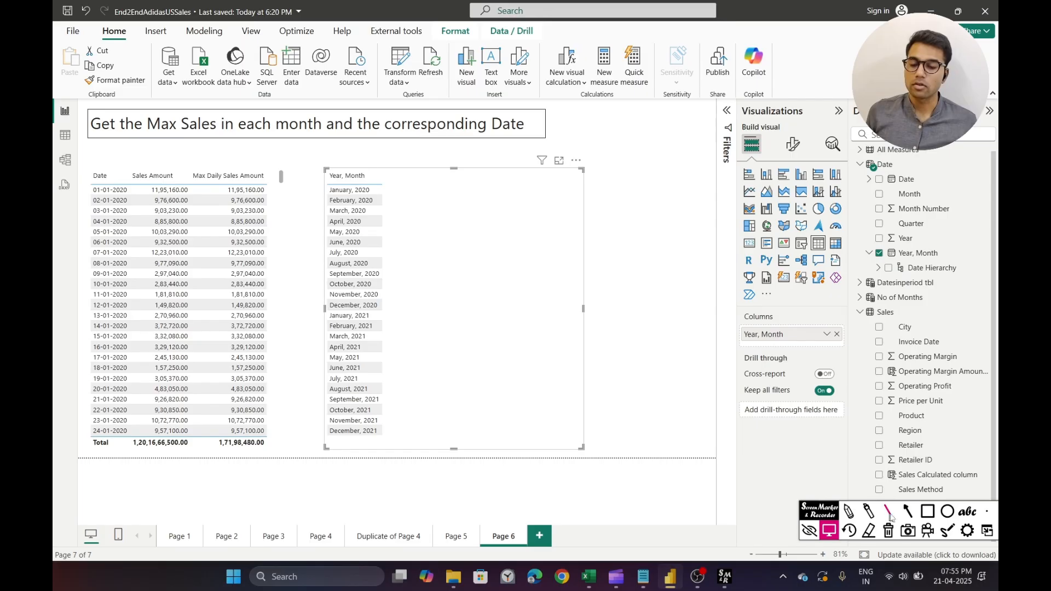
# - Point an arrow at January, 2020 in the monthly table and clear it
pyautogui.click(906, 510)
pyautogui.moveTo(429, 146)
pyautogui.mouseDown()
pyautogui.moveTo(382, 173)
pyautogui.moveTo(381, 189)
pyautogui.mouseUp()
pyautogui.press('Escape')
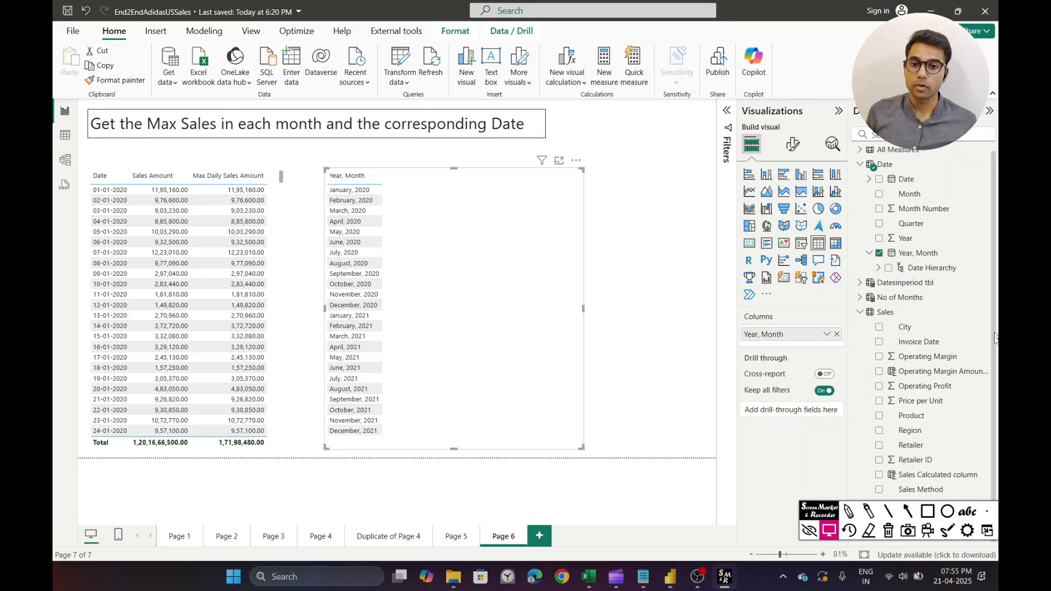
# - Add the Sales Amount measure from All Measures to the Year, Month table
pyautogui.scroll(1, 995, 324)
pyautogui.click(859, 155)
pyautogui.scroll(-5, 923, 263)
pyautogui.scroll(3, 925, 265)
pyautogui.moveTo(924, 239)
pyautogui.mouseDown()
pyautogui.moveTo(570, 253)
pyautogui.moveTo(458, 233)
pyautogui.mouseUp()
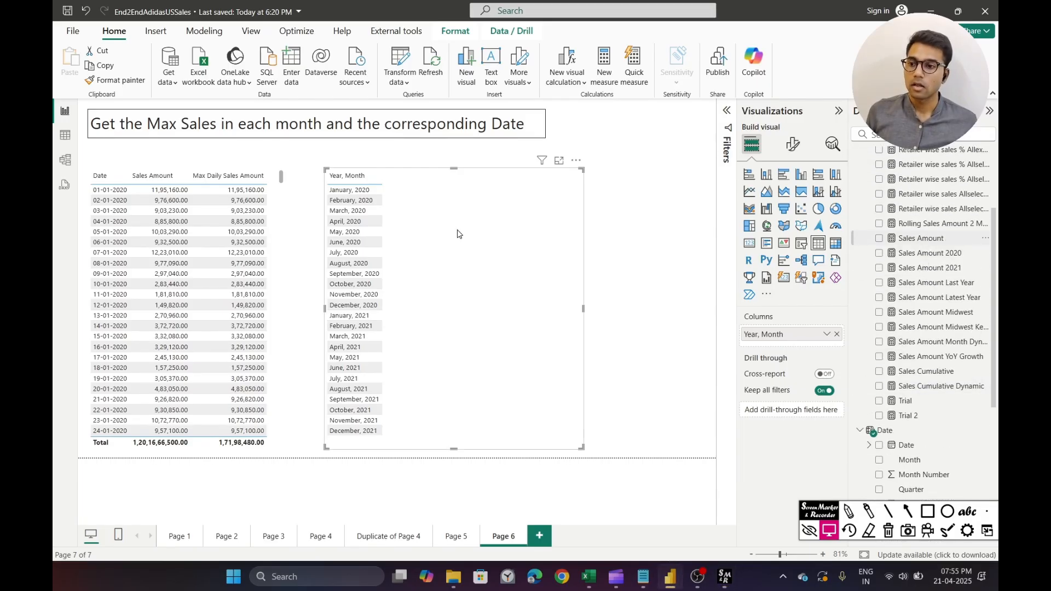
# - Point an arrow at the monthly table's Sales Amount column and clear it
pyautogui.click(908, 512)
pyautogui.moveTo(489, 103); pyautogui.dragTo(437, 162)
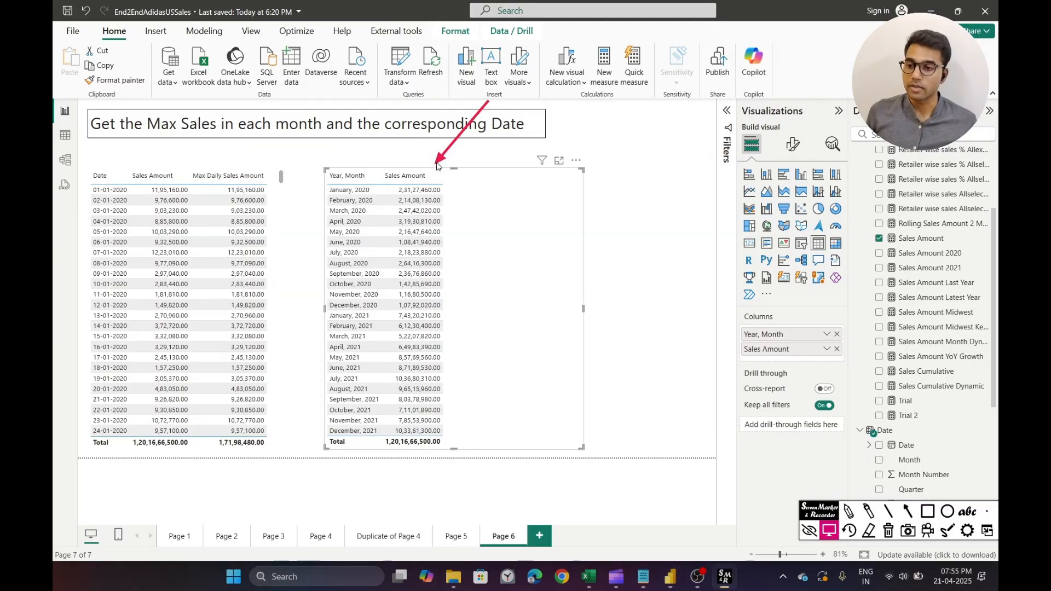
pyautogui.press('Escape')
# - Add the Max Daily Sales Amount measure to the Year, Month table
pyautogui.scroll(3, 925, 279)
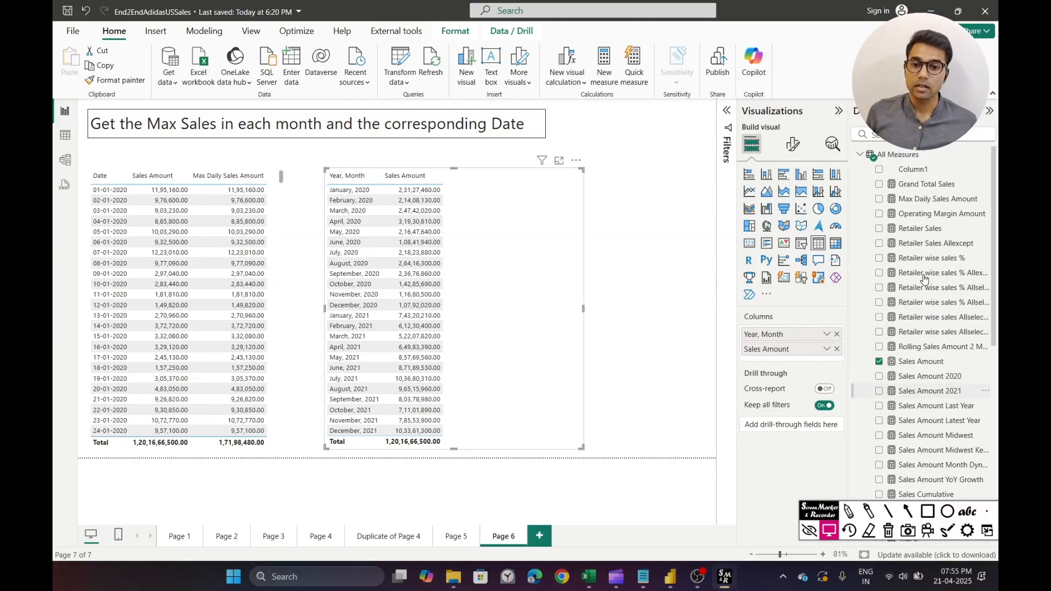
pyautogui.moveTo(946, 198); pyautogui.dragTo(524, 211)
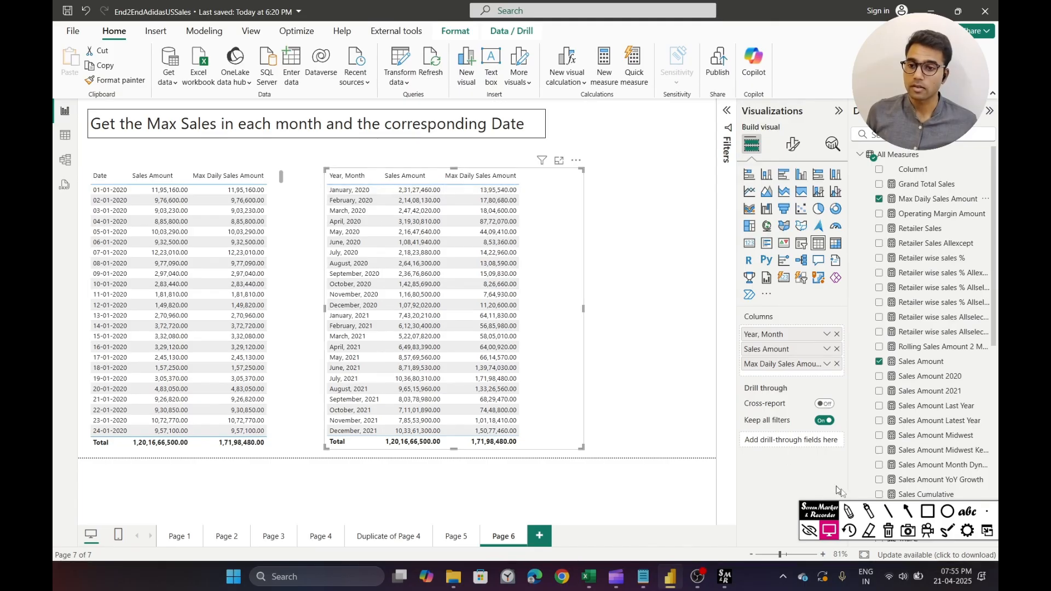
# - Point an arrow at the monthly table's Max Daily Sales Amount column and clear it
pyautogui.click(907, 514)
pyautogui.moveTo(580, 137); pyautogui.dragTo(526, 184)
pyautogui.press('Escape')
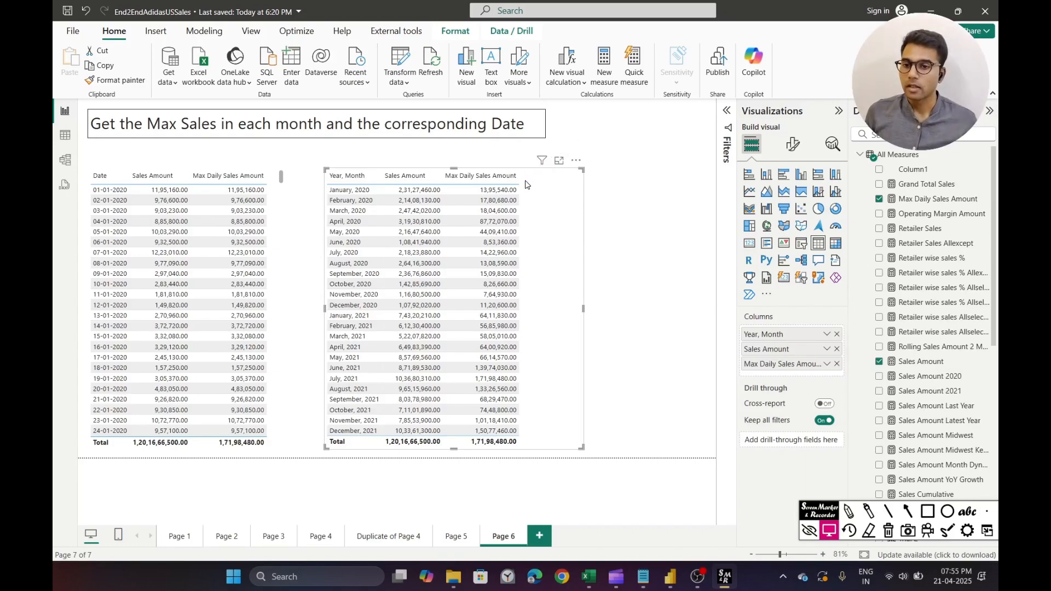
# - Switch the daily table's Date filter to Advanced filtering
pyautogui.click(279, 225)
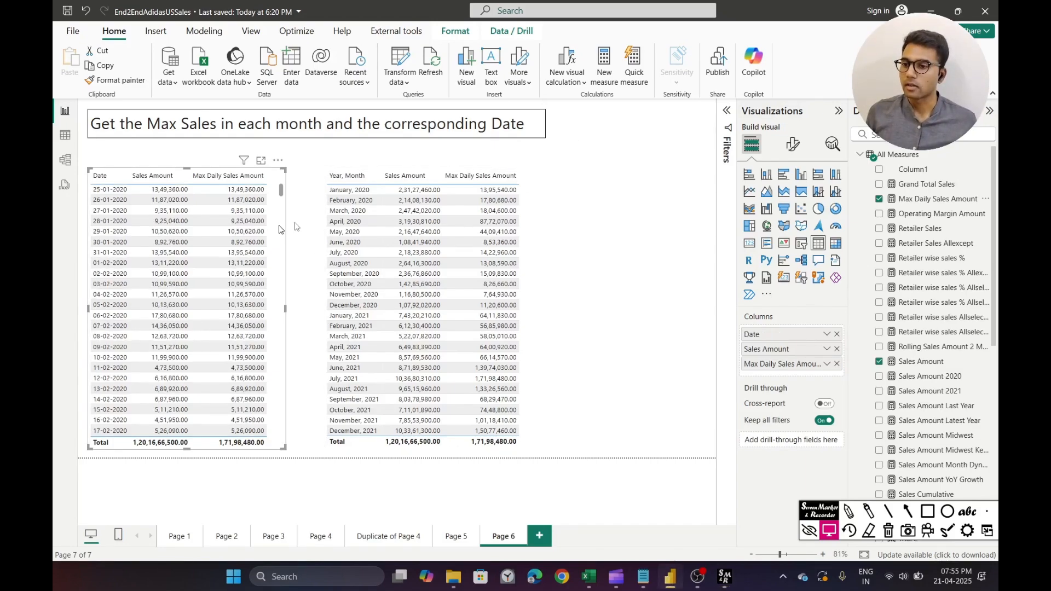
pyautogui.click(800, 147)
pyautogui.click(751, 144)
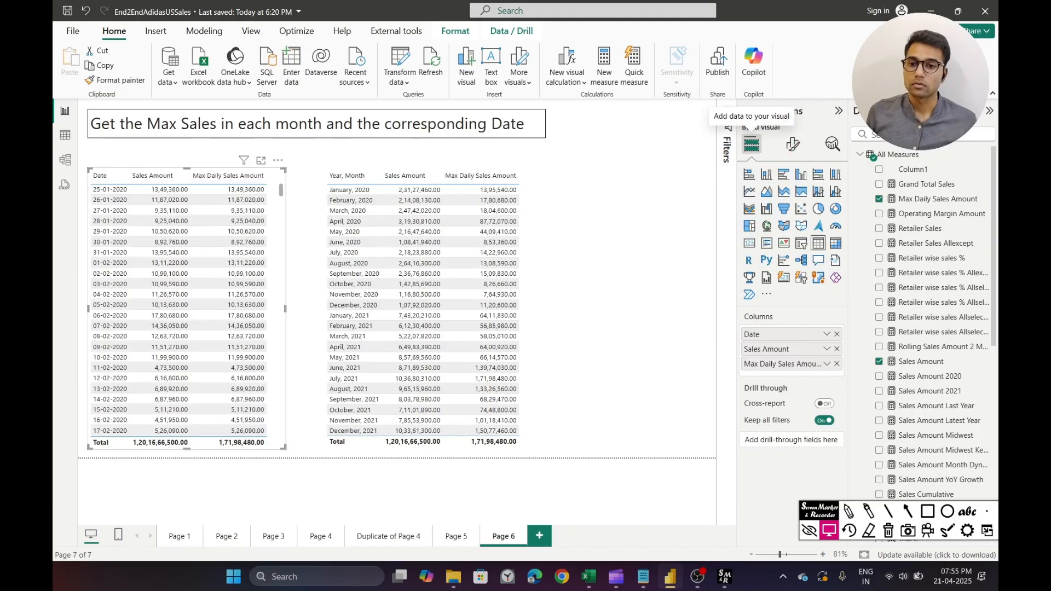
pyautogui.click(727, 114)
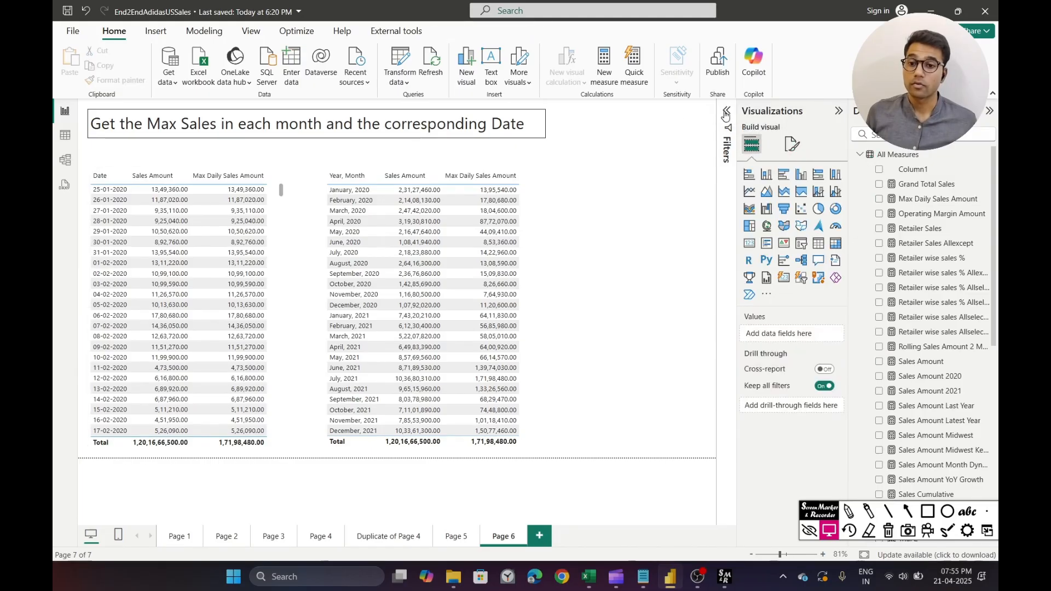
pyautogui.scroll(8, 230, 236)
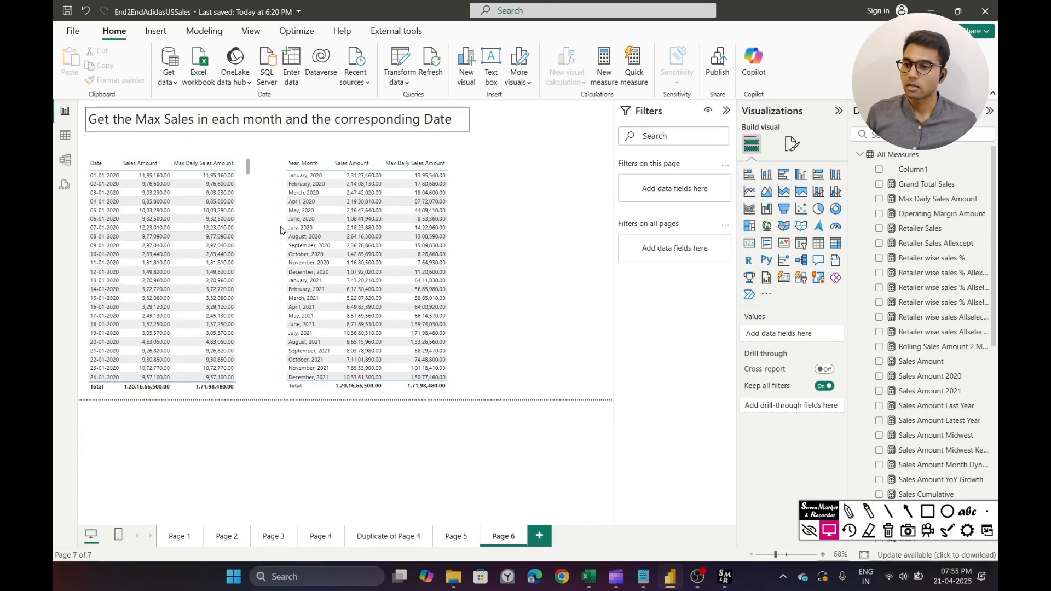
pyautogui.click(247, 219)
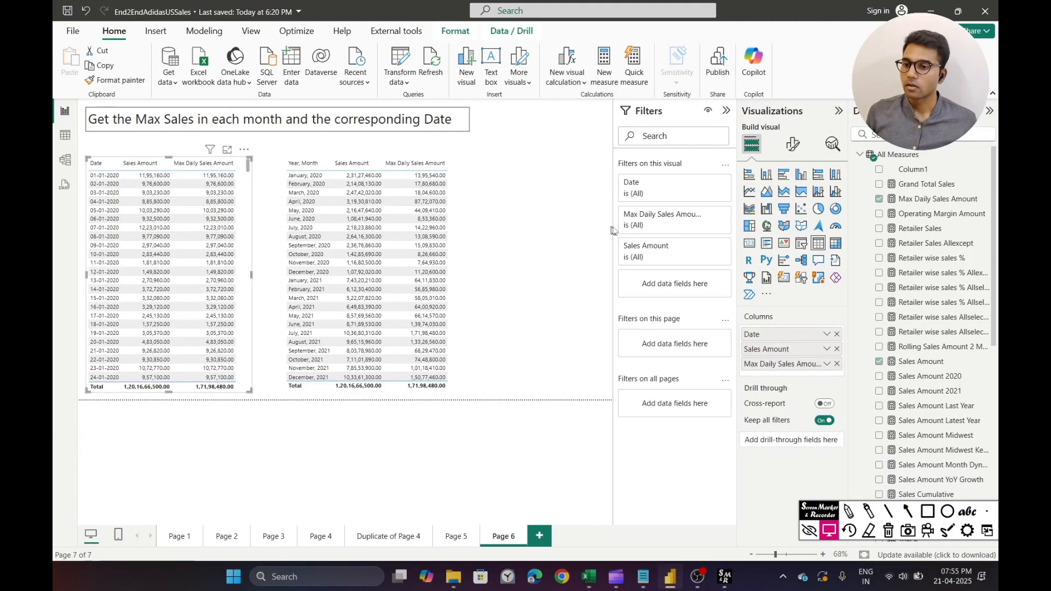
pyautogui.click(706, 184)
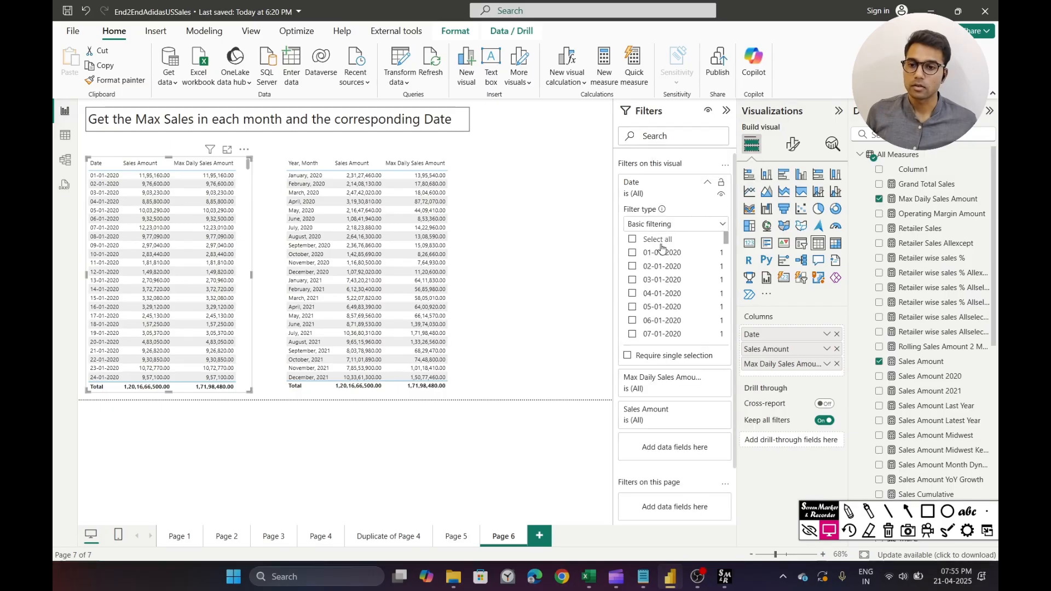
pyautogui.click(662, 225)
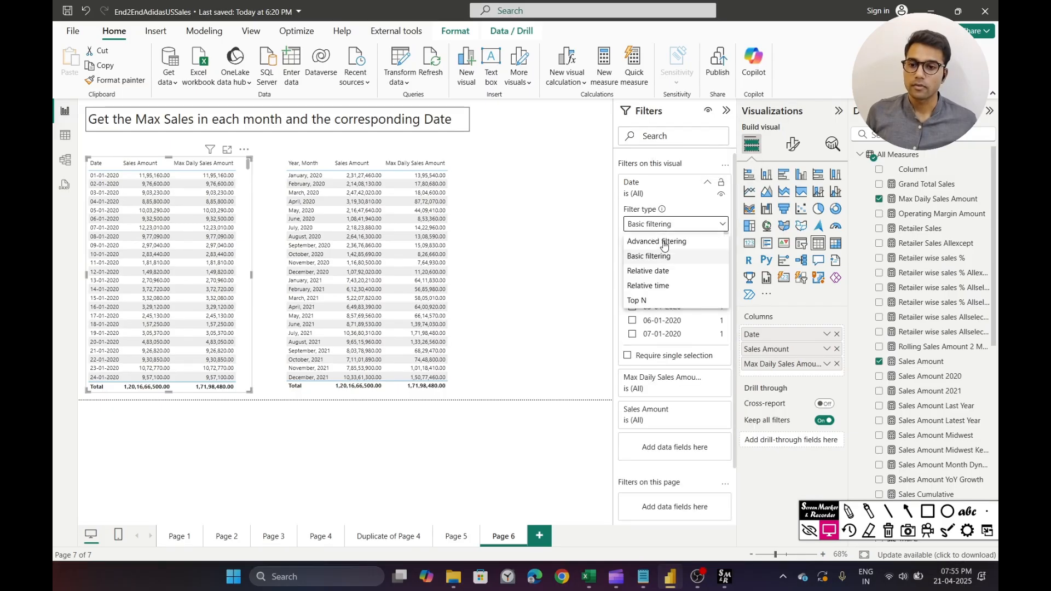
pyautogui.click(663, 243)
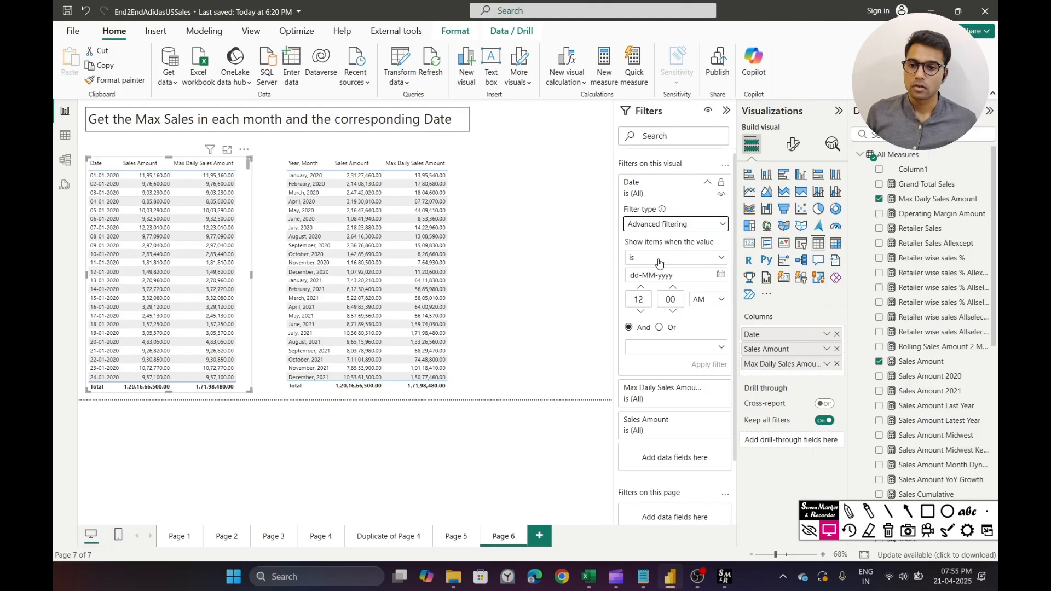
# - Set the Date filter's first condition to is on or after 01-01-2020
pyautogui.click(659, 259)
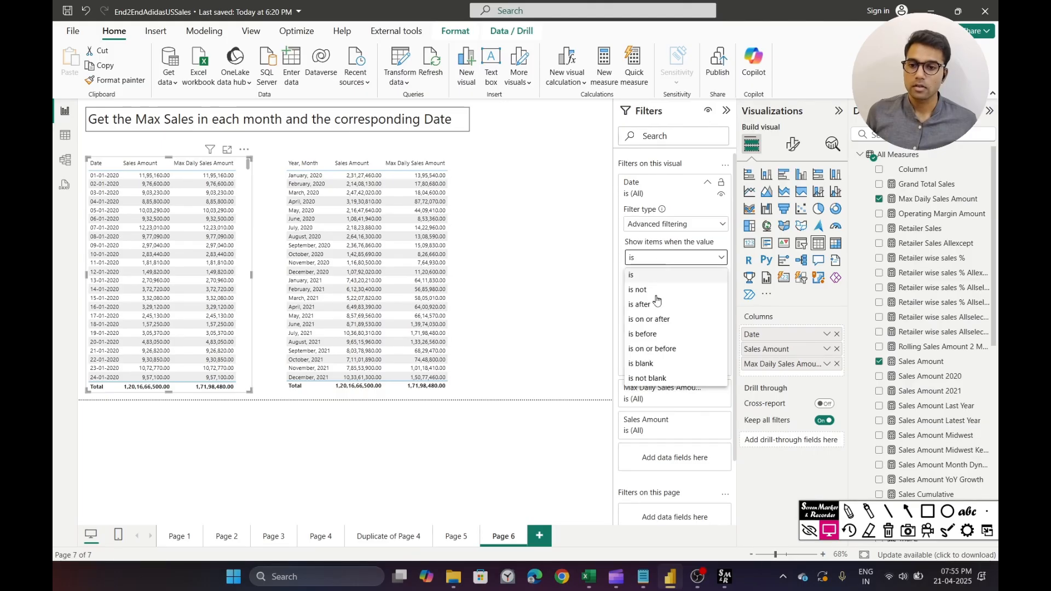
pyautogui.click(663, 320)
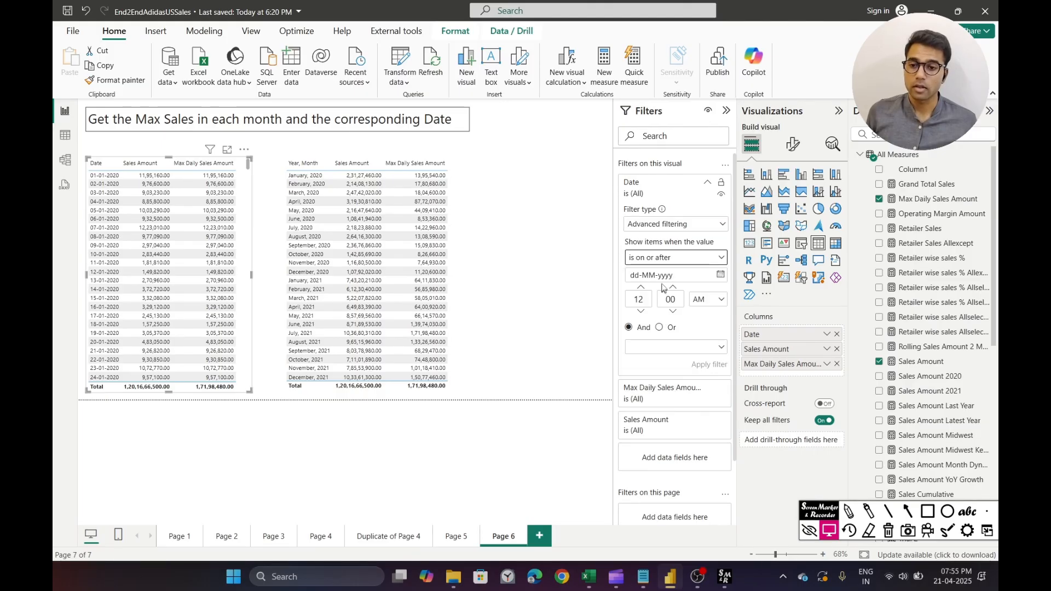
pyautogui.click(631, 275)
pyautogui.write('01-01-2020')
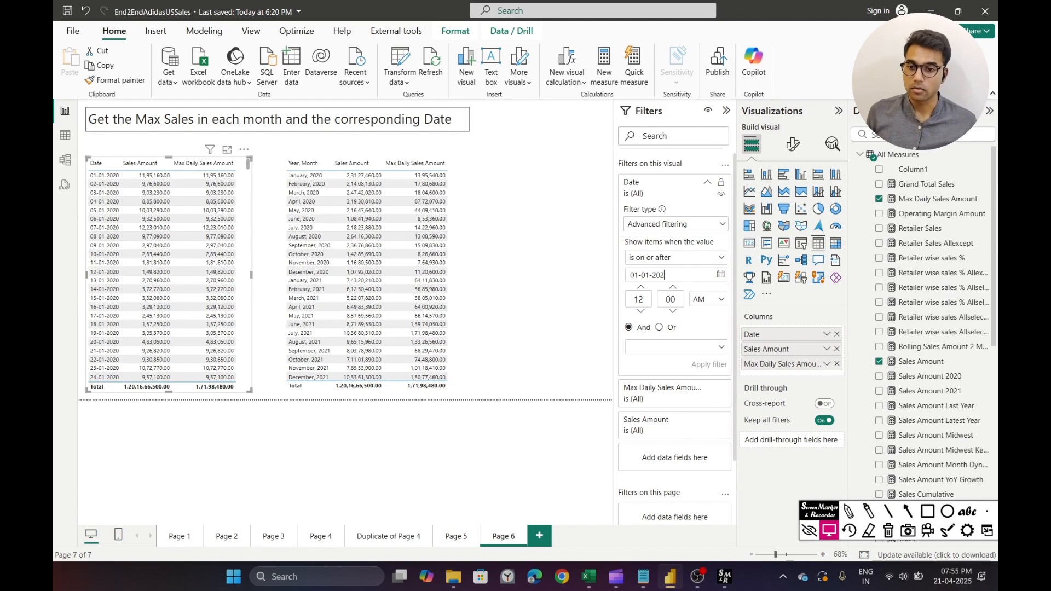
# - Add a second Date condition, is before 01-02-2020, joined with And, and apply the filter to the daily table
pyautogui.click(668, 349)
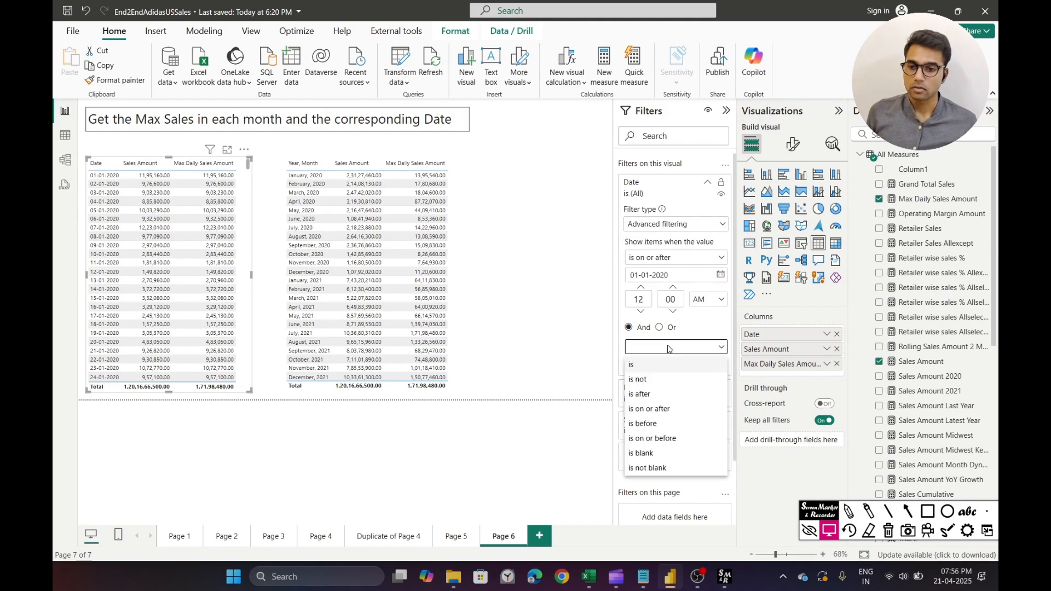
pyautogui.click(668, 424)
pyautogui.click(638, 389)
pyautogui.write('01-02-2020')
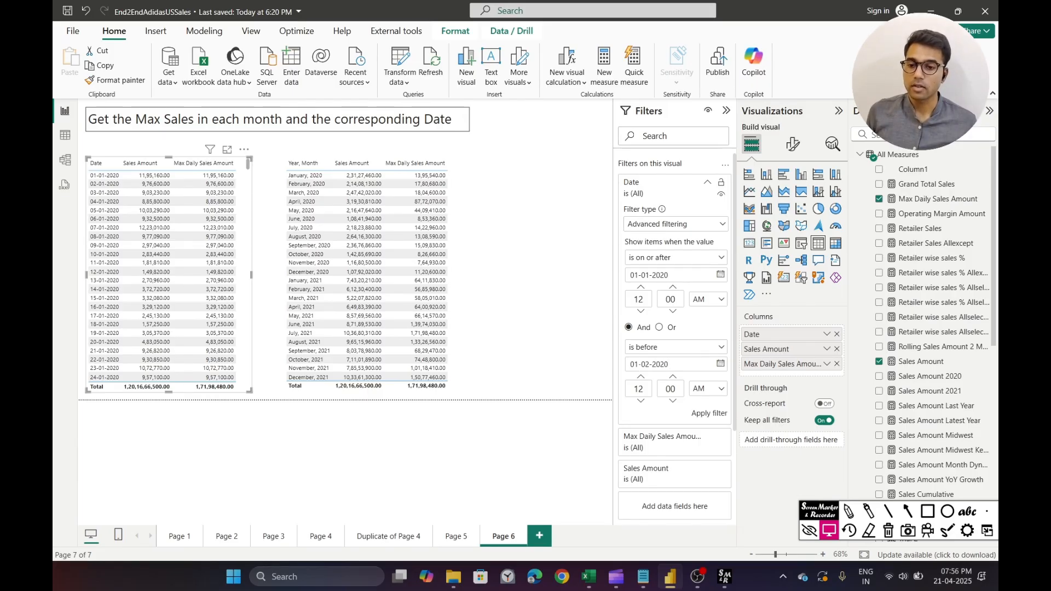
pyautogui.press('Return')
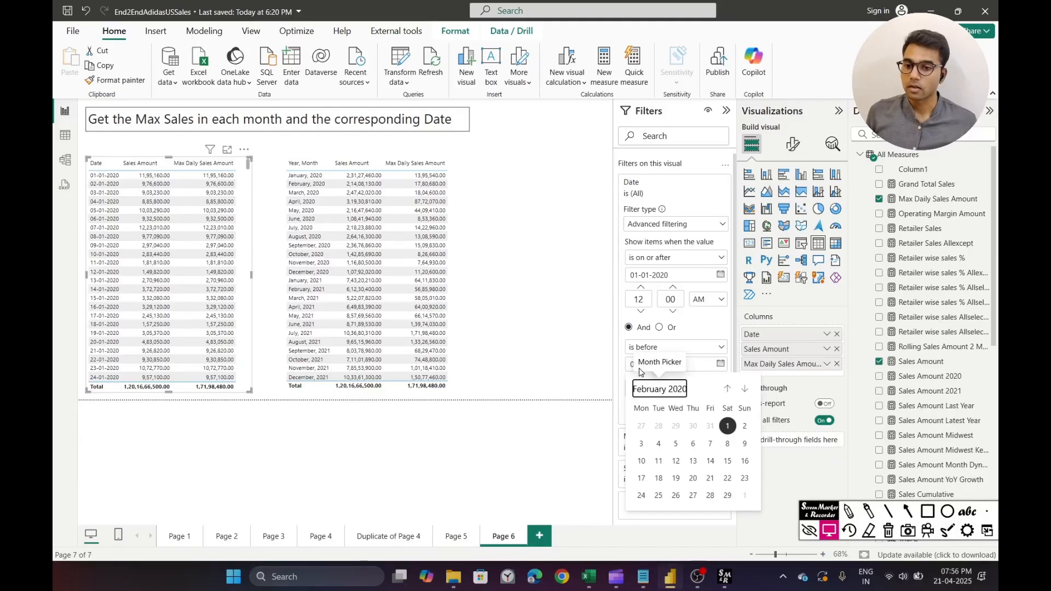
pyautogui.click(729, 425)
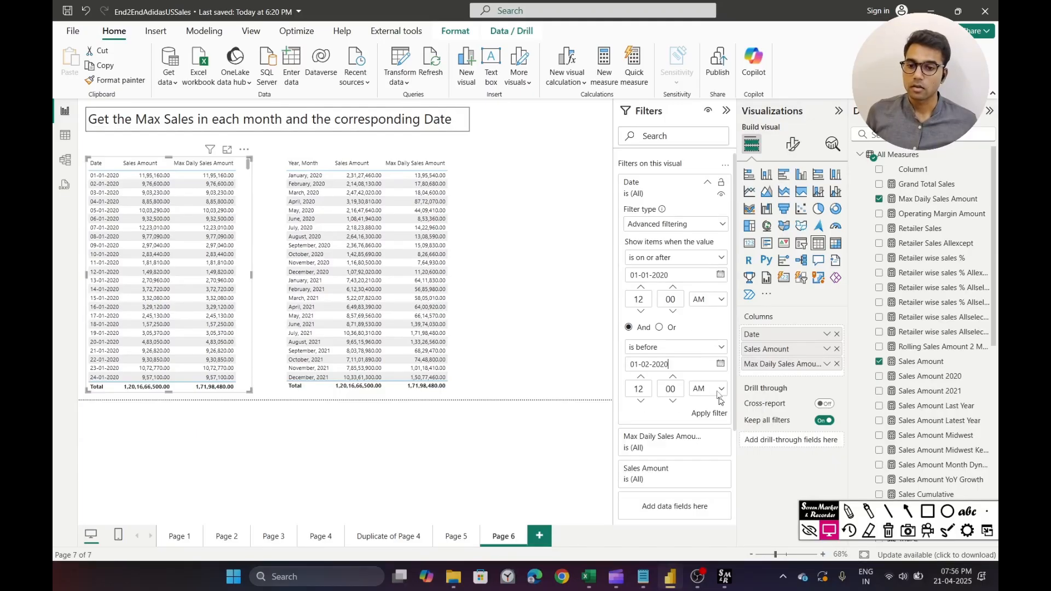
pyautogui.click(705, 418)
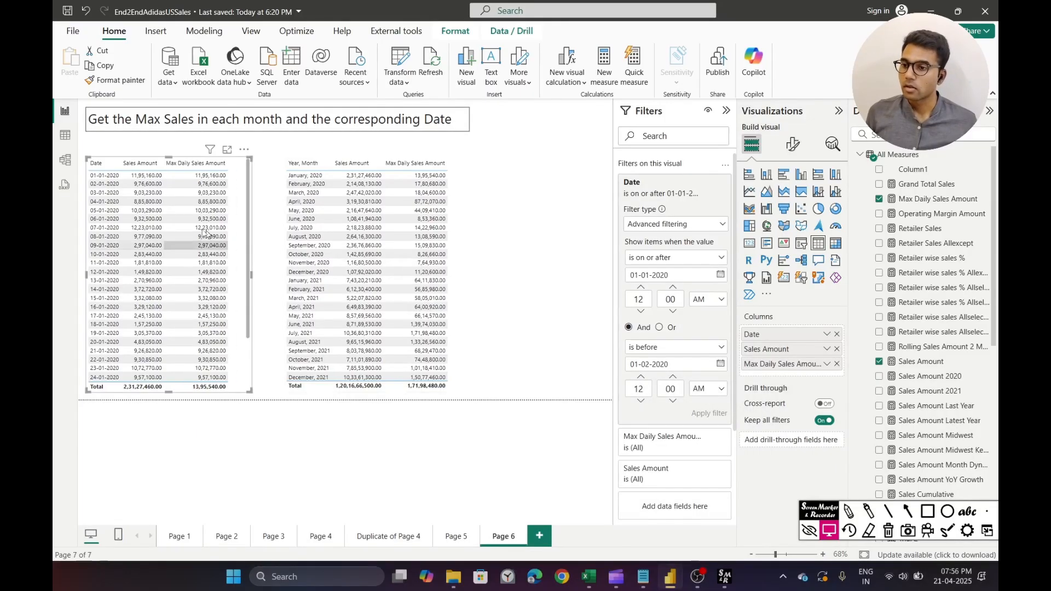
pyautogui.scroll(-3, 125, 203)
pyautogui.scroll(3, 129, 230)
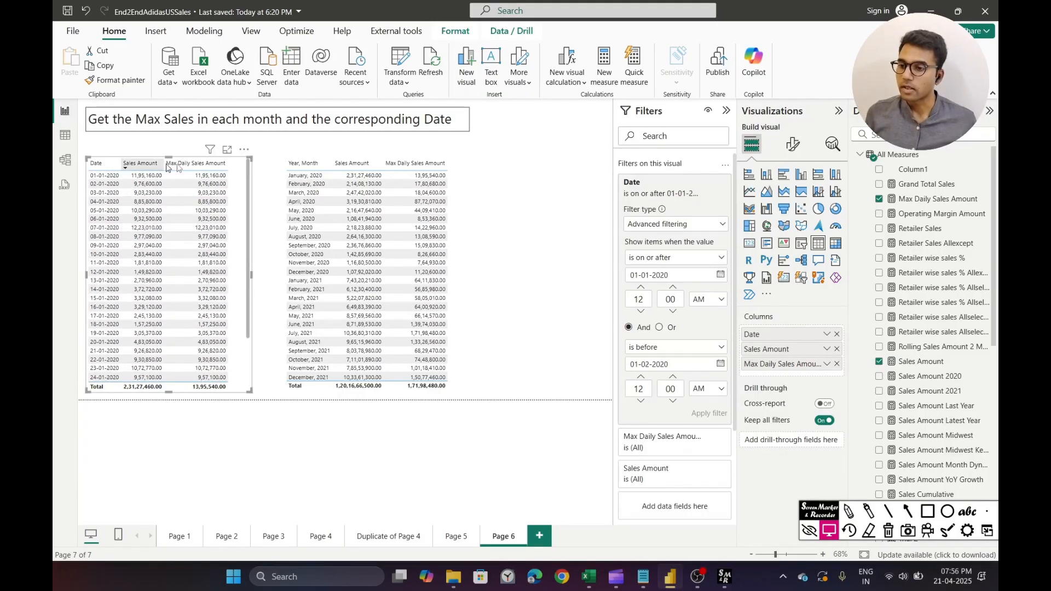
# - Shift both tables to the right on the page and sort the daily table by Sales Amount in descending order
pyautogui.click(727, 111)
pyautogui.click(585, 252)
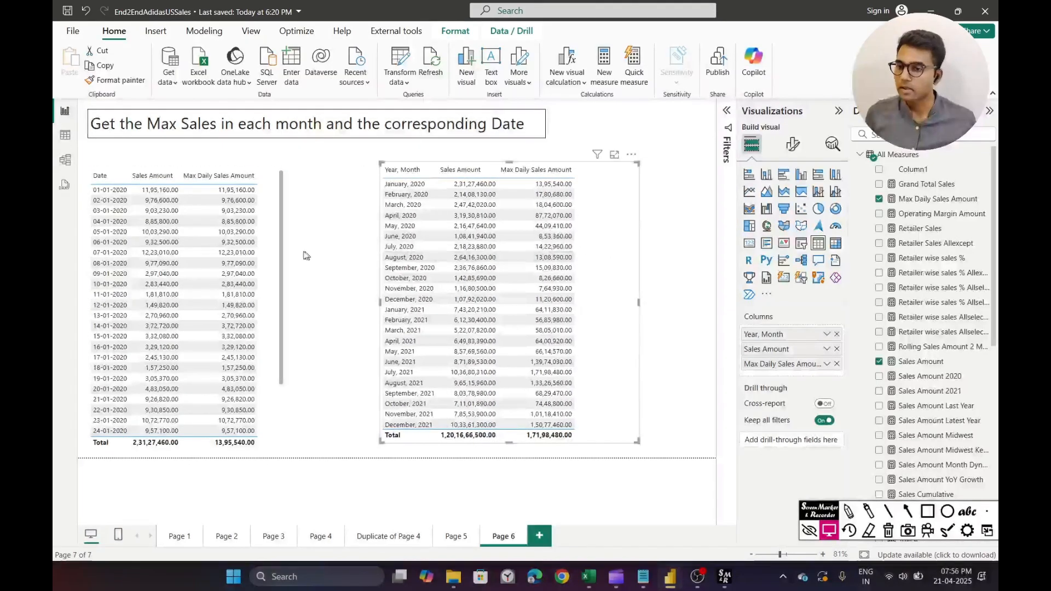
pyautogui.click(278, 253)
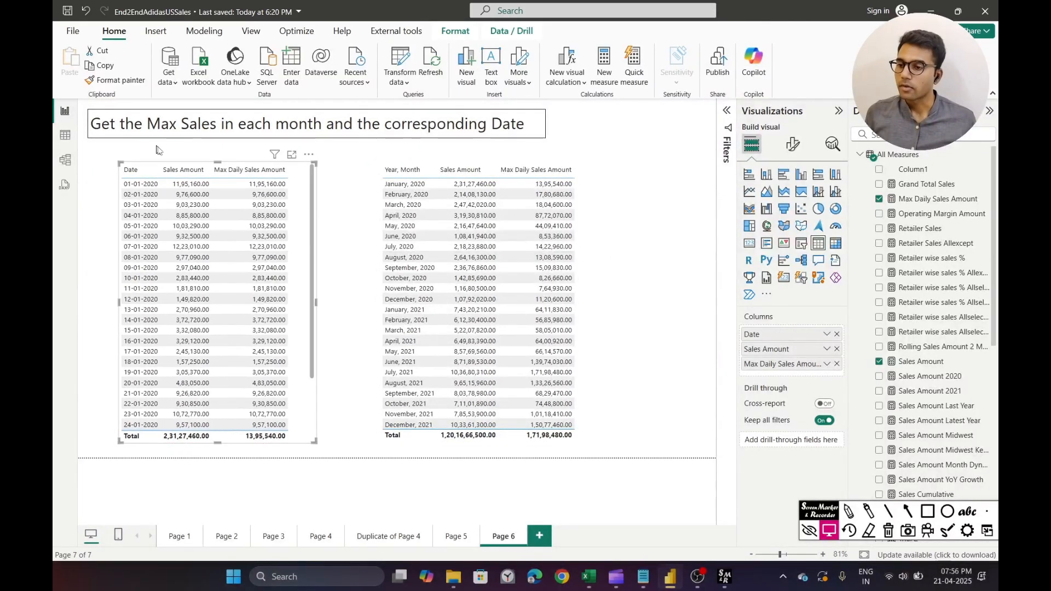
pyautogui.click(185, 170)
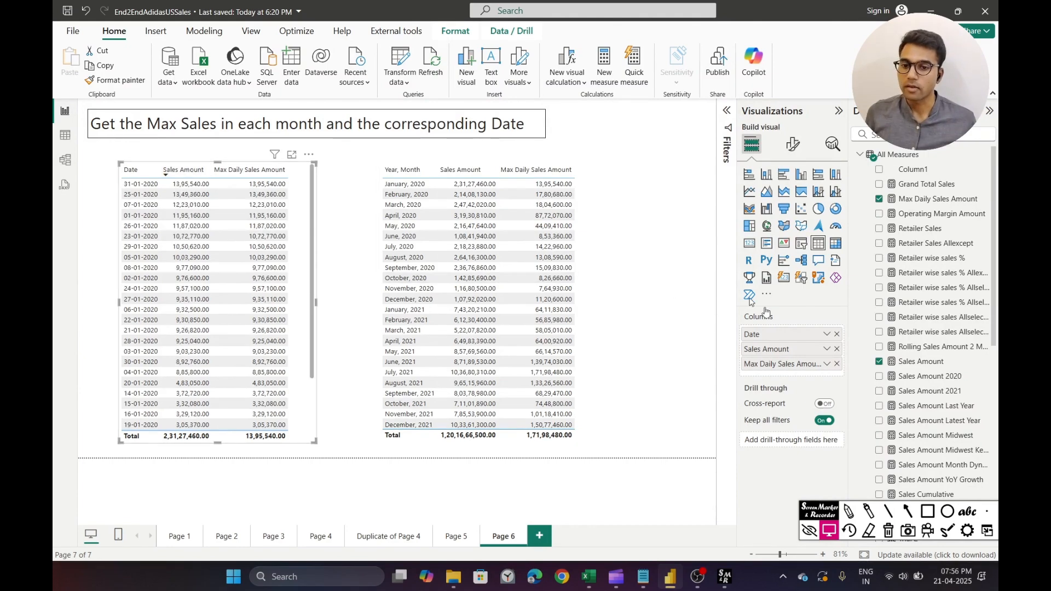
# - Point arrows at the 31-01-2020 row, the daily Sales Amount column and January 2020's Max Daily Sales Amount, and clear them
pyautogui.click(907, 511)
pyautogui.moveTo(64, 222); pyautogui.dragTo(117, 188)
pyautogui.moveTo(251, 106); pyautogui.dragTo(199, 164)
pyautogui.moveTo(651, 215); pyautogui.dragTo(584, 190)
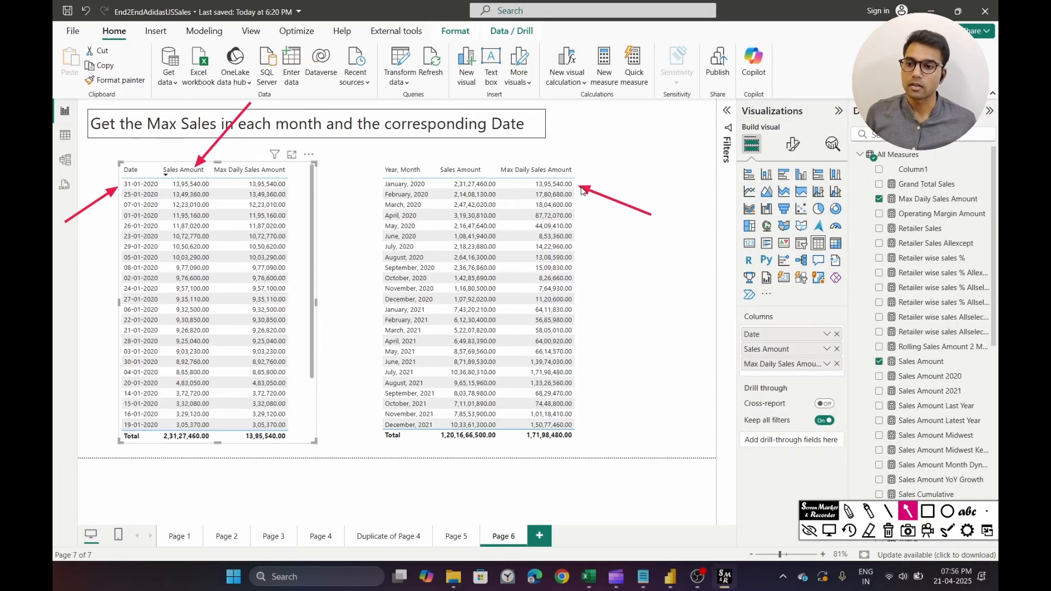
pyautogui.press('Escape')
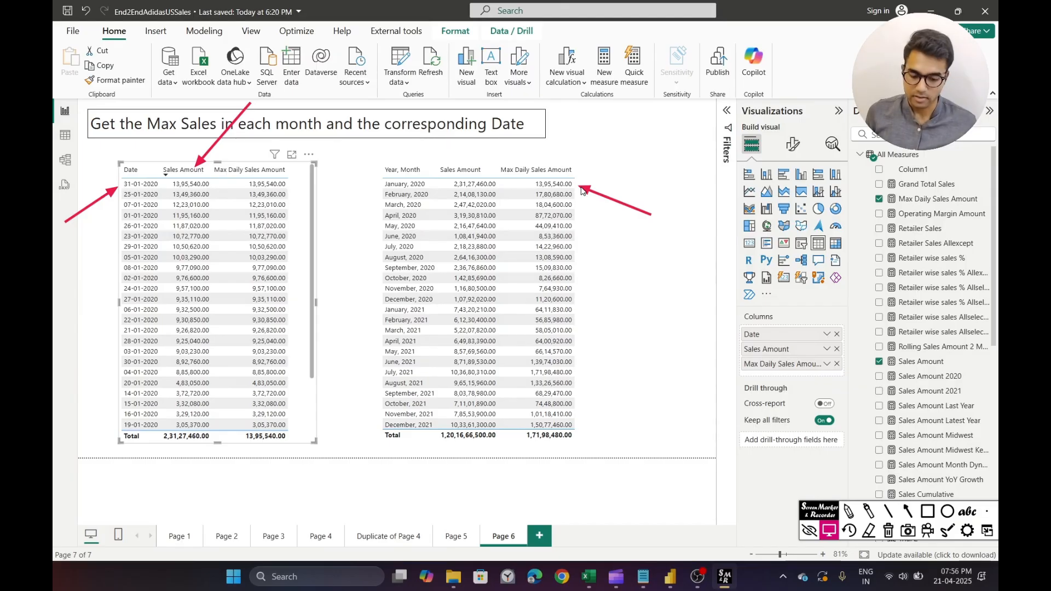
pyautogui.press('Delete')
# - Move both tables back to the left and widen the monthly table to leave room for another column
pyautogui.moveTo(298, 256); pyautogui.dragTo(268, 256)
pyautogui.moveTo(599, 270); pyautogui.dragTo(556, 272)
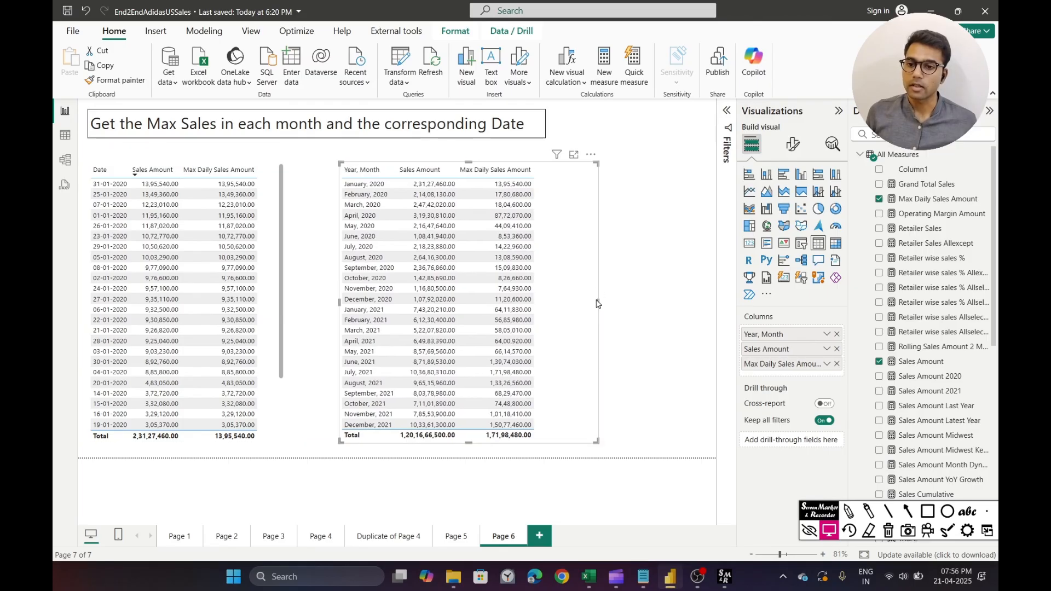
pyautogui.moveTo(597, 301); pyautogui.dragTo(655, 302)
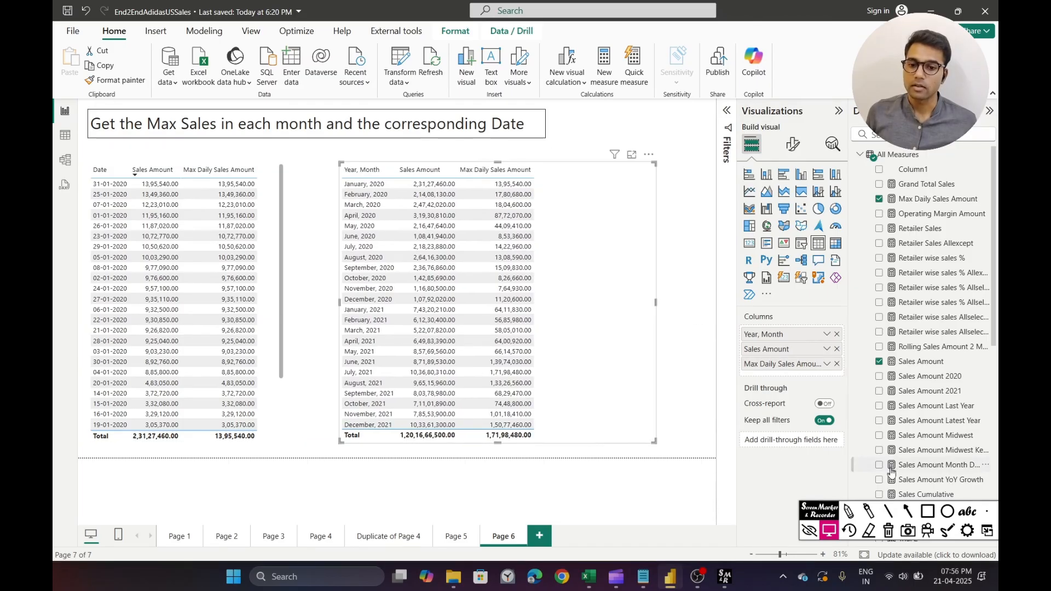
# - Point arrows at the 31-01-2020 date and the empty space beside Max Daily Sales Amount in the monthly table, and clear them
pyautogui.click(908, 512)
pyautogui.moveTo(71, 233); pyautogui.dragTo(91, 192)
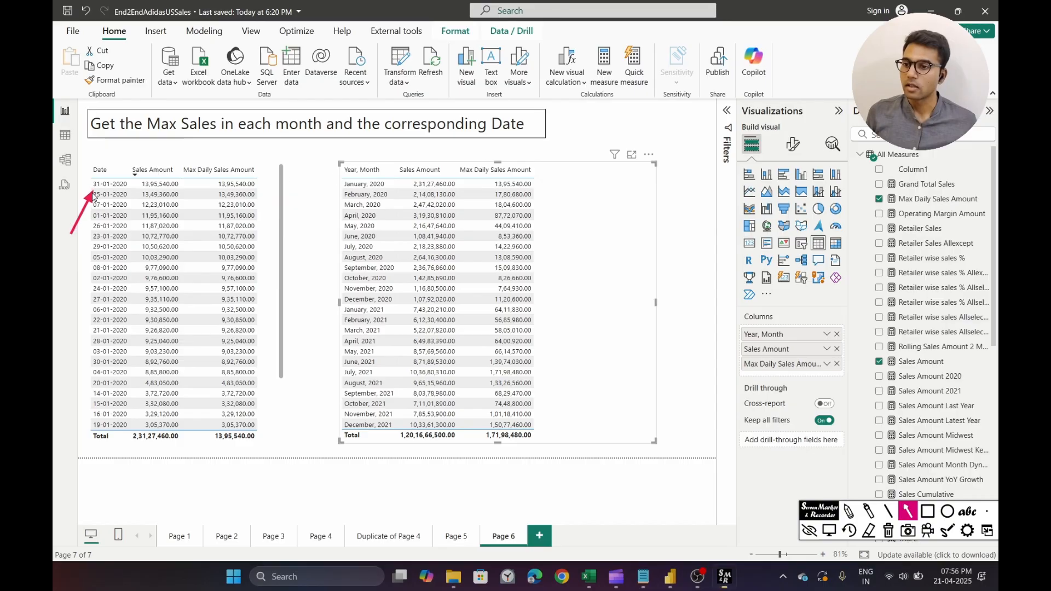
pyautogui.moveTo(592, 116); pyautogui.dragTo(563, 156)
pyautogui.press('Escape')
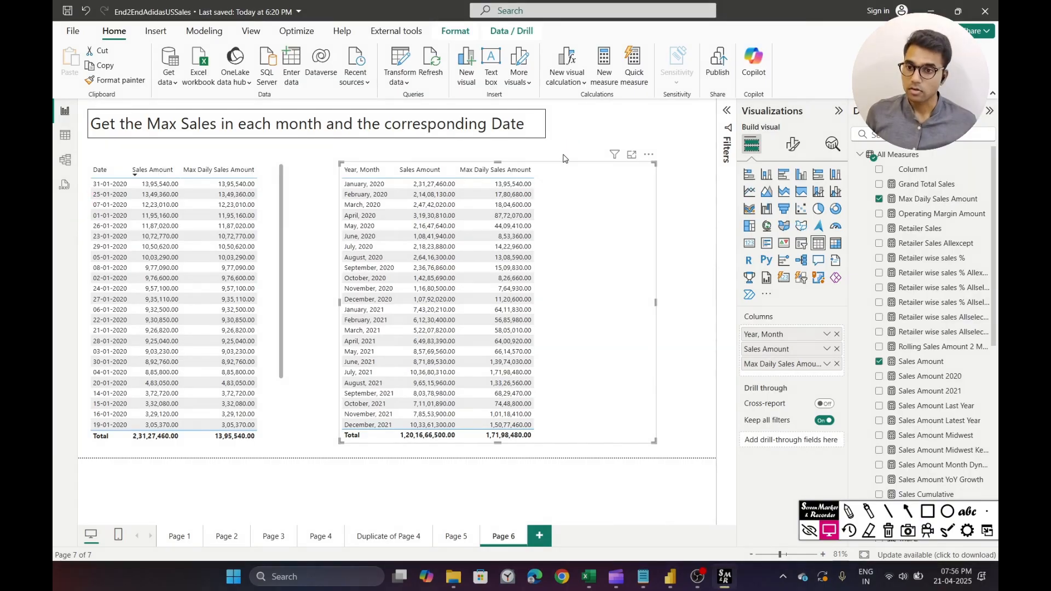
pyautogui.click(984, 154)
pyautogui.click(962, 177)
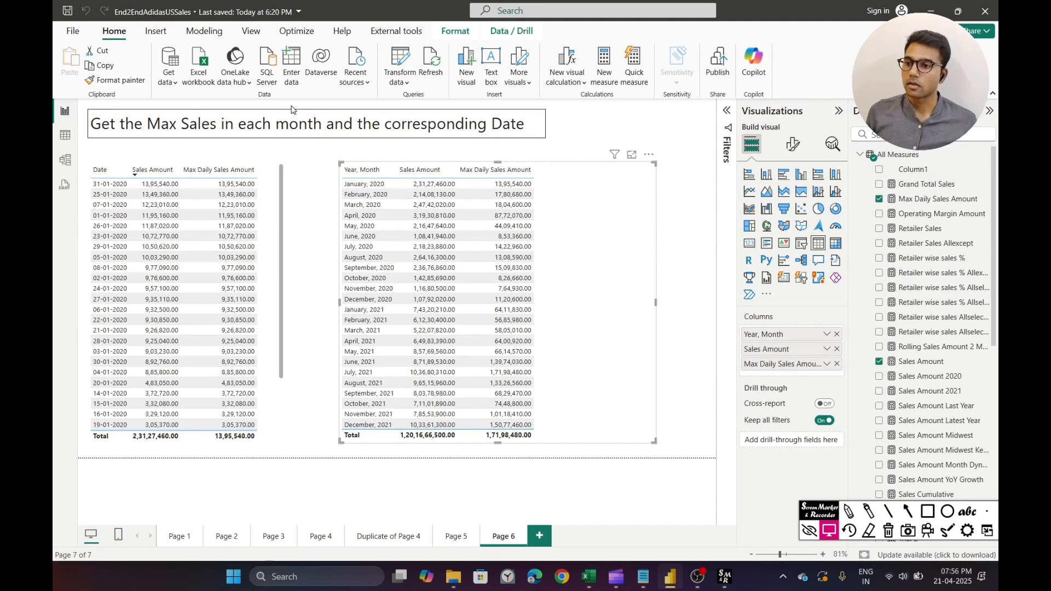
pyautogui.write('Max')
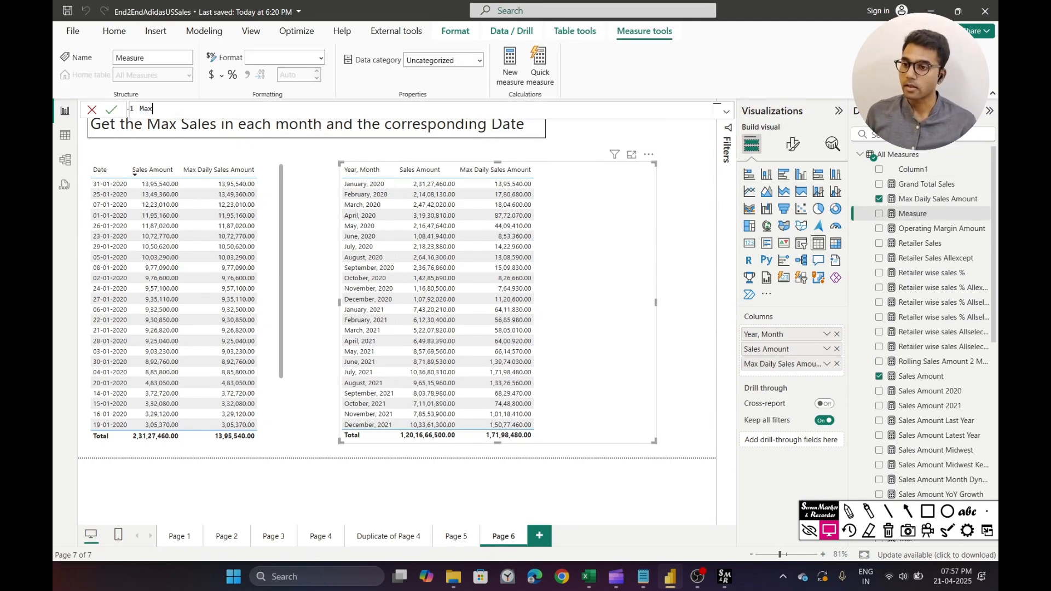
pyautogui.write(' Daily Sales A')
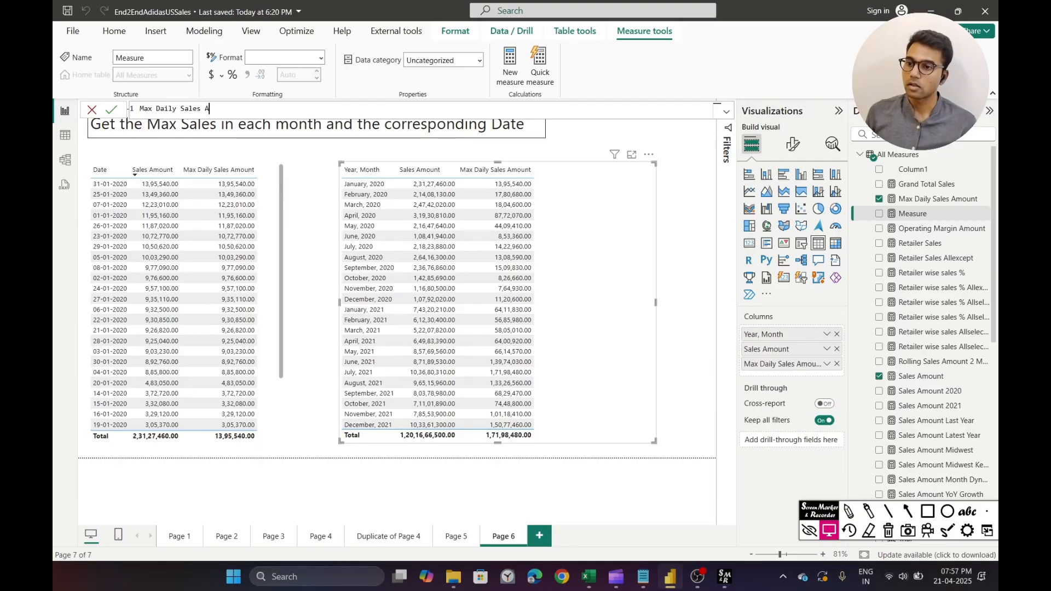
pyautogui.write('mount Date ')
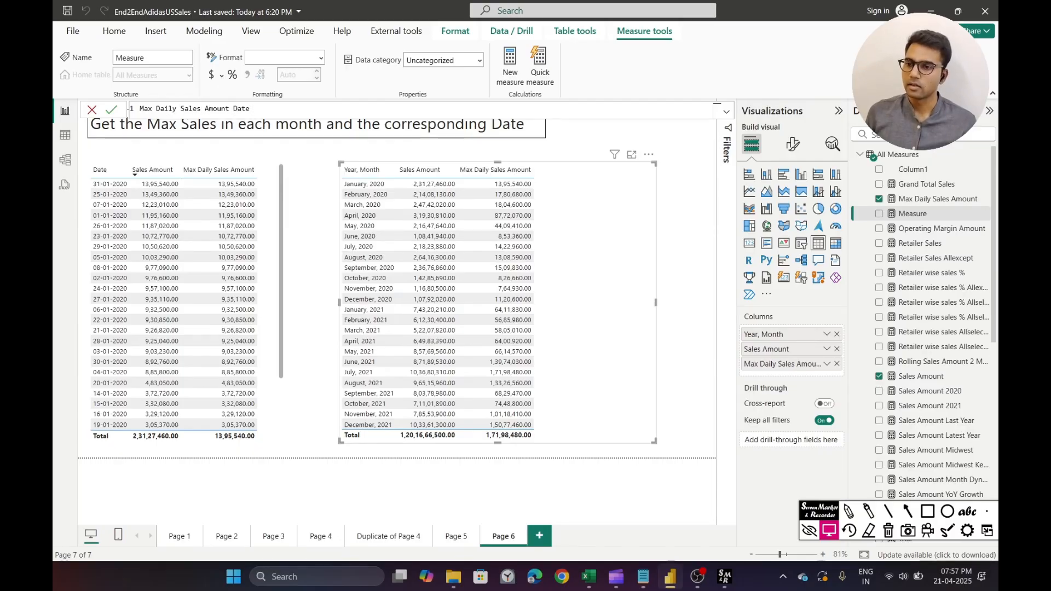
pyautogui.write('=')
pyautogui.hotkey('shift', 'Return')
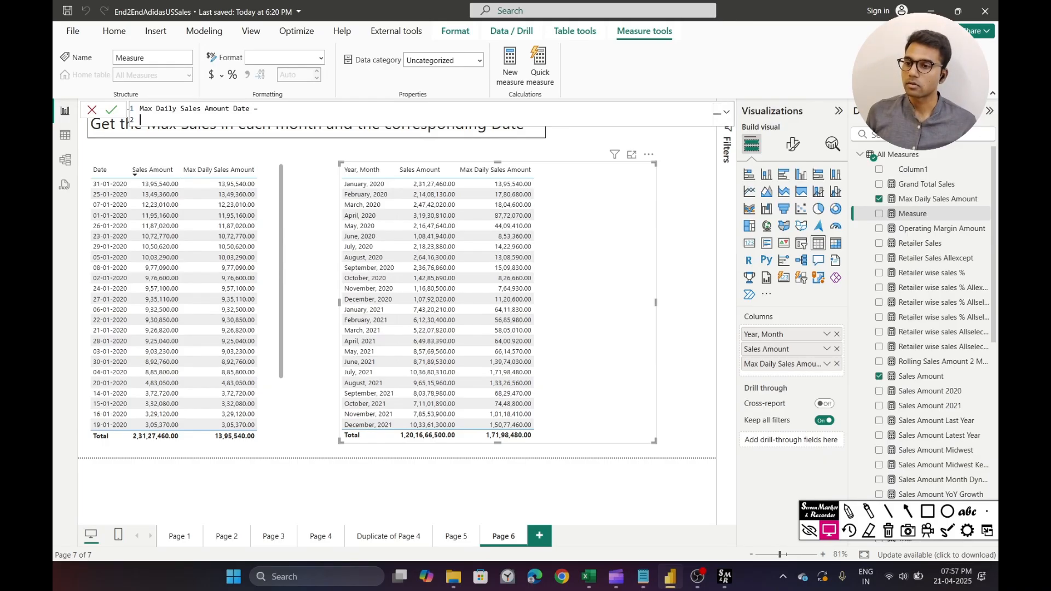
pyautogui.hotkey('shift', 'Up')
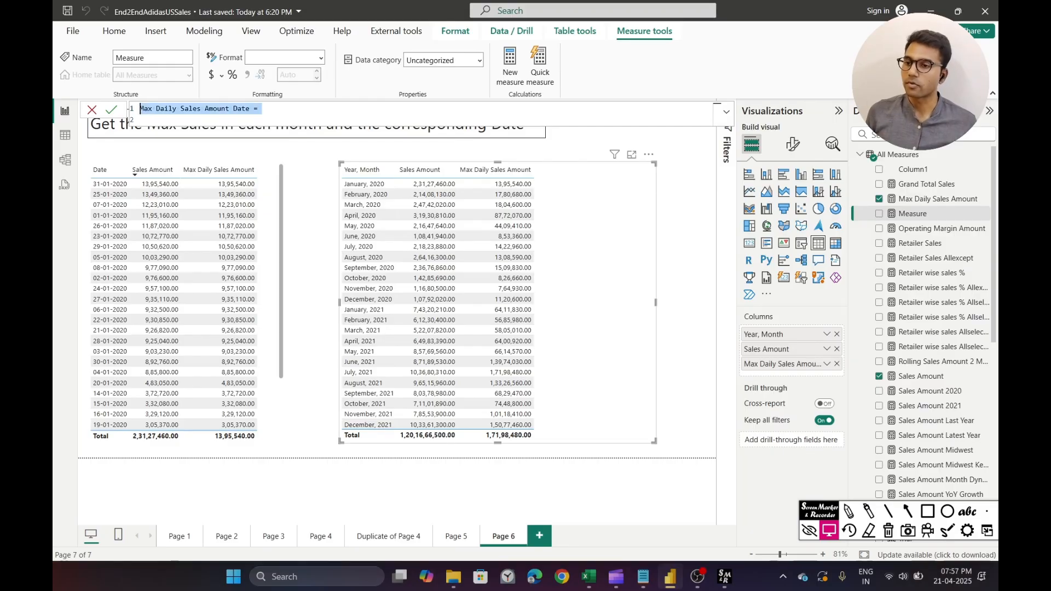
pyautogui.press('Escape')
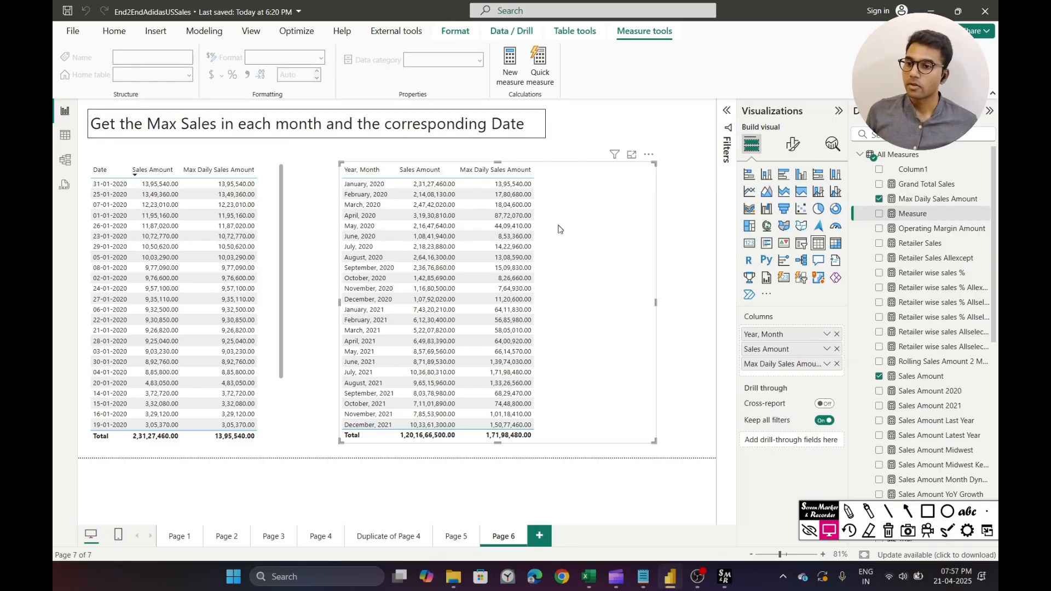
# - Draw a rectangle annotation around the daily table's Sales Amount column
pyautogui.click(907, 511)
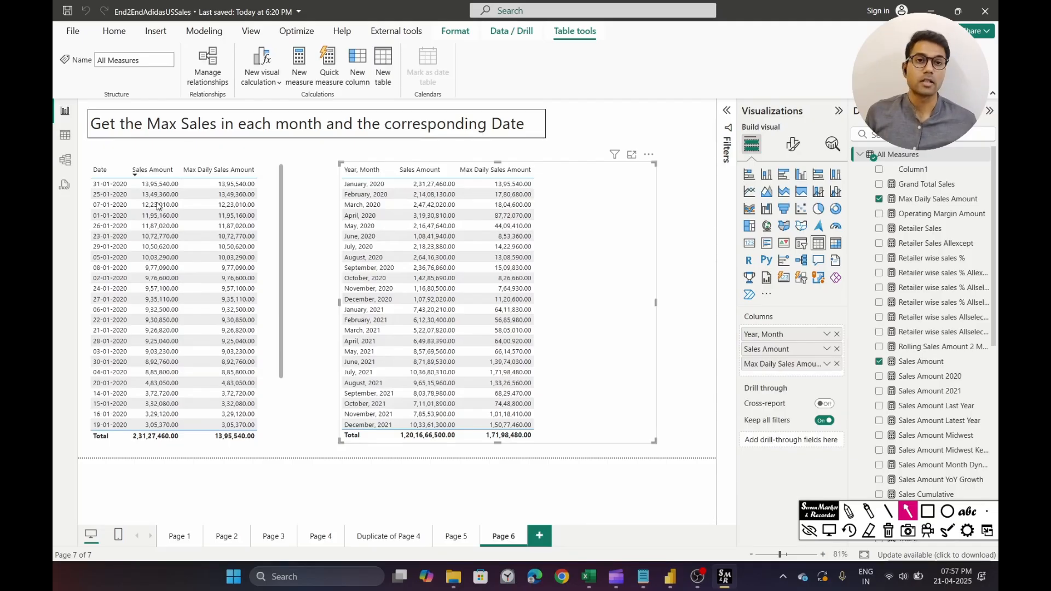
pyautogui.click(926, 514)
pyautogui.moveTo(122, 145); pyautogui.dragTo(198, 459)
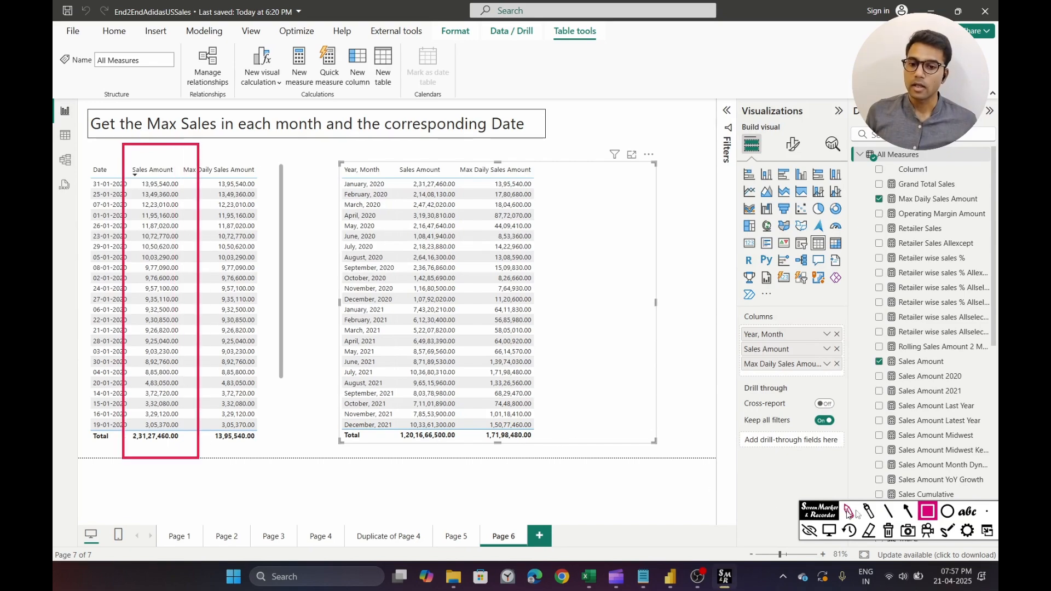
# - Point an arrow at January 2020's Max Daily Sales Amount, and clear it together with the rectangle around the daily Sales Amount column
pyautogui.click(909, 512)
pyautogui.moveTo(621, 127)
pyautogui.mouseDown()
pyautogui.moveTo(618, 141)
pyautogui.moveTo(540, 176)
pyautogui.mouseUp()
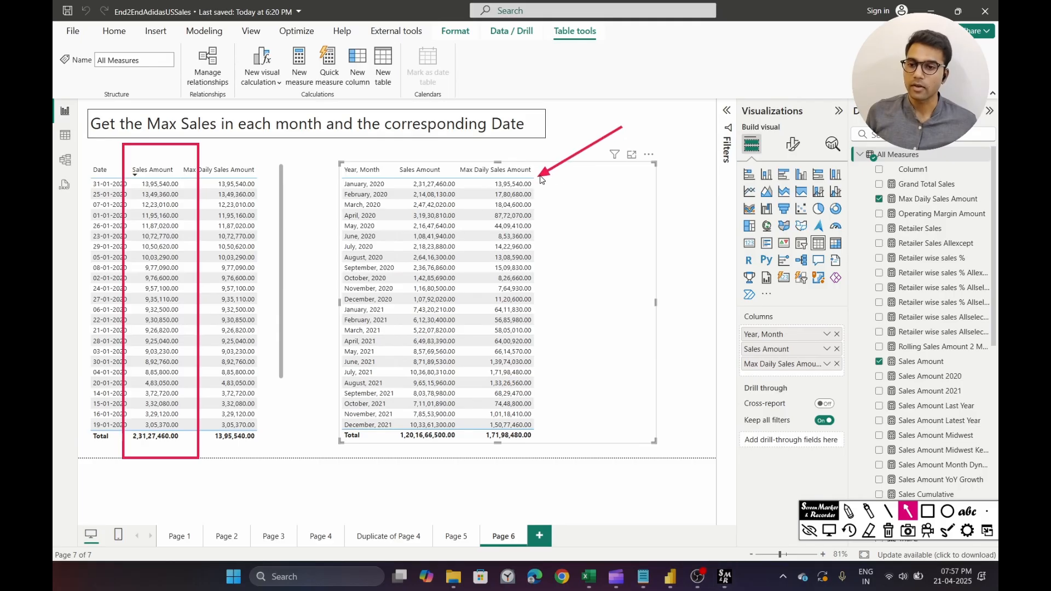
pyautogui.moveTo(125, 383); pyautogui.dragTo(117, 404)
pyautogui.press('Escape')
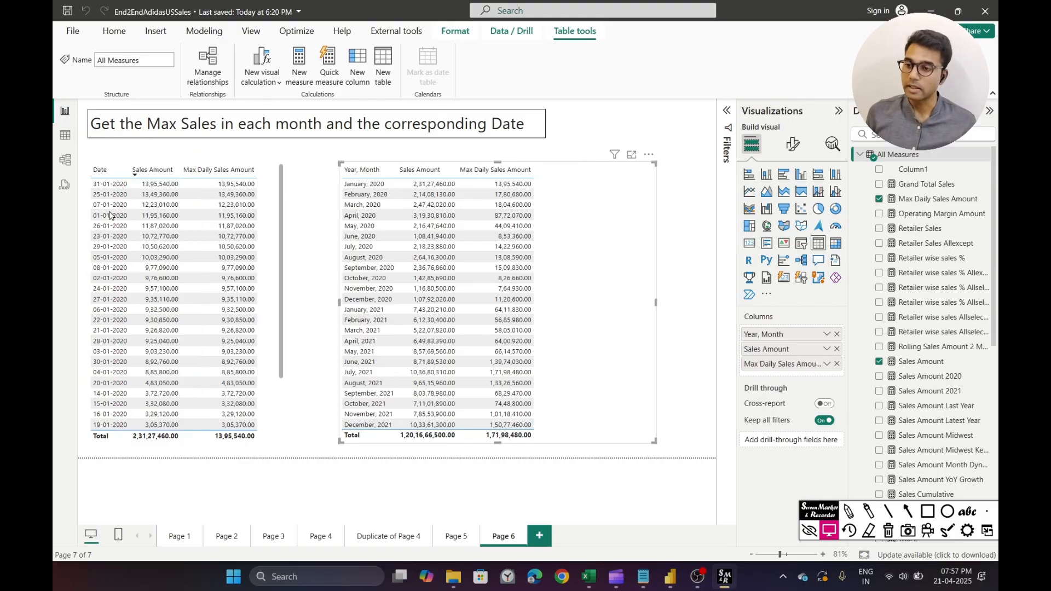
# - Point arrows at January 2020's Max Daily Sales Amount and the February and April 2020 rows of the monthly table, and clear them
pyautogui.click(907, 513)
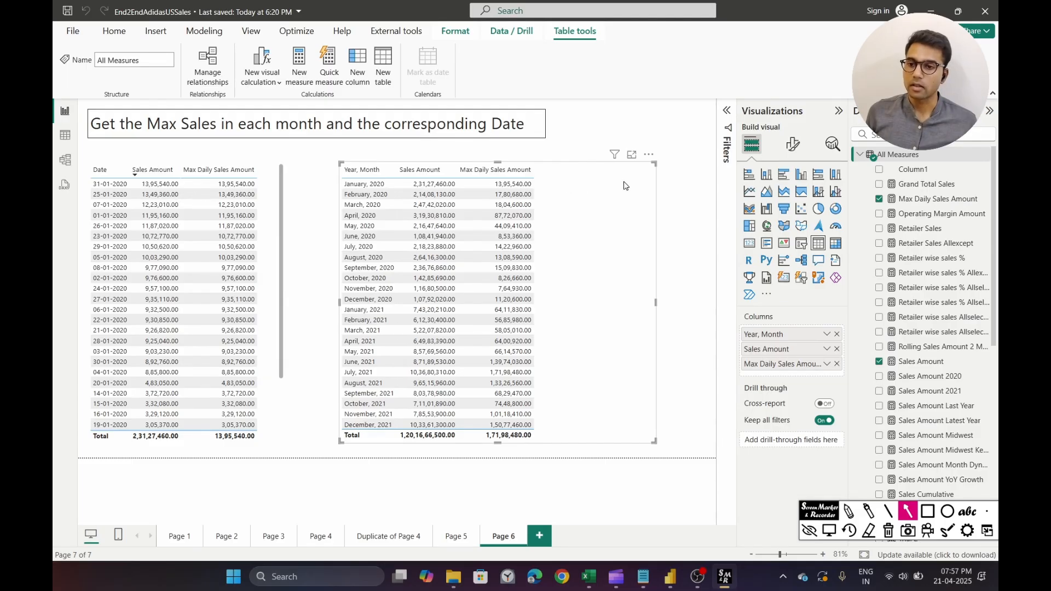
pyautogui.moveTo(591, 122); pyautogui.dragTo(541, 177)
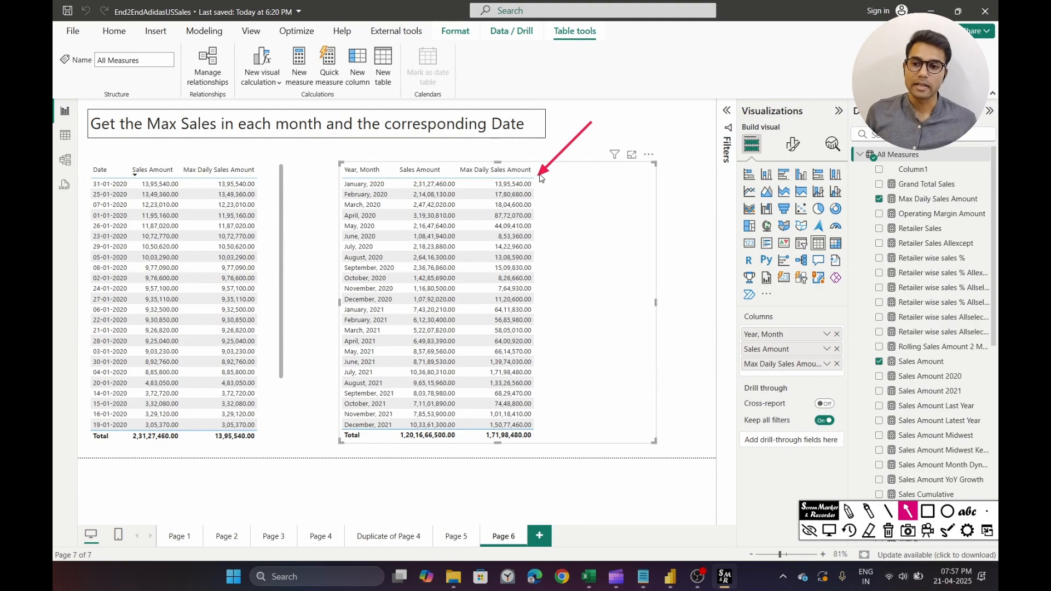
pyautogui.moveTo(275, 230); pyautogui.dragTo(332, 197)
pyautogui.moveTo(296, 269); pyautogui.dragTo(334, 216)
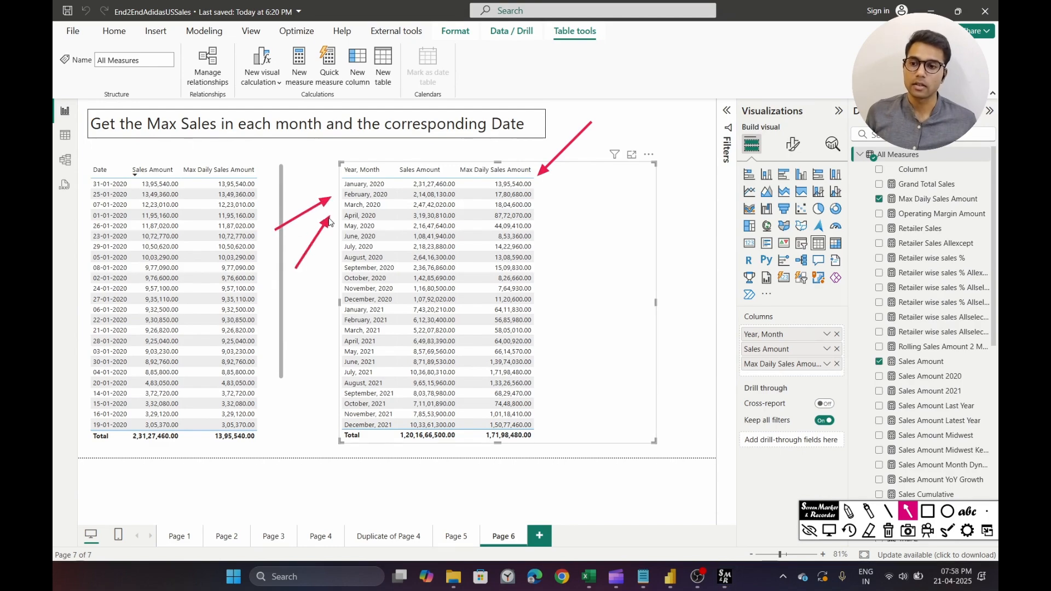
pyautogui.press('Escape')
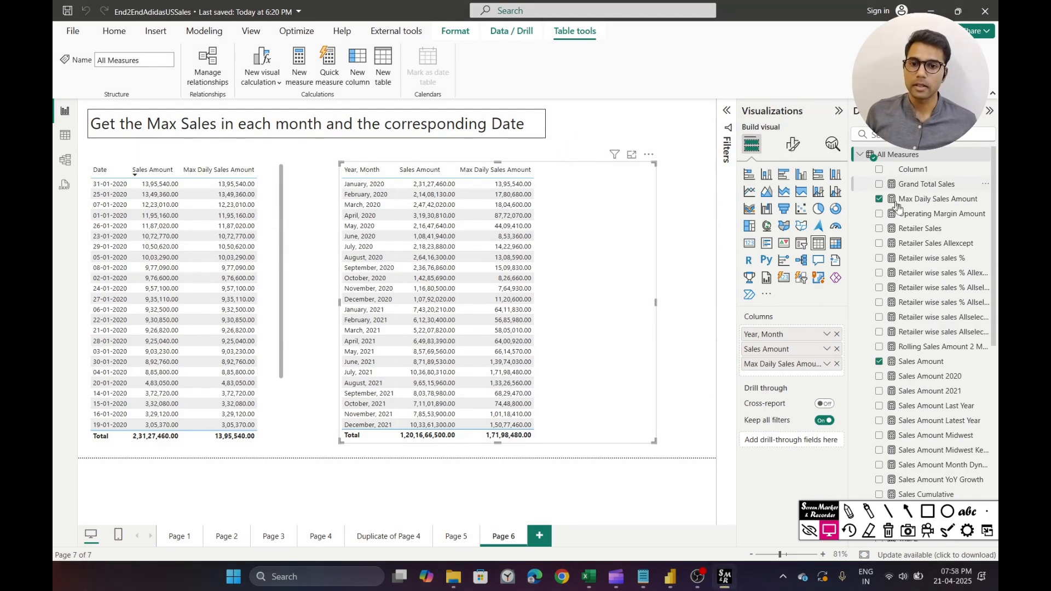
# - Create a new measure in the All Measures table and name it Max Daily Sales Amount Date
pyautogui.click(985, 155)
pyautogui.click(967, 175)
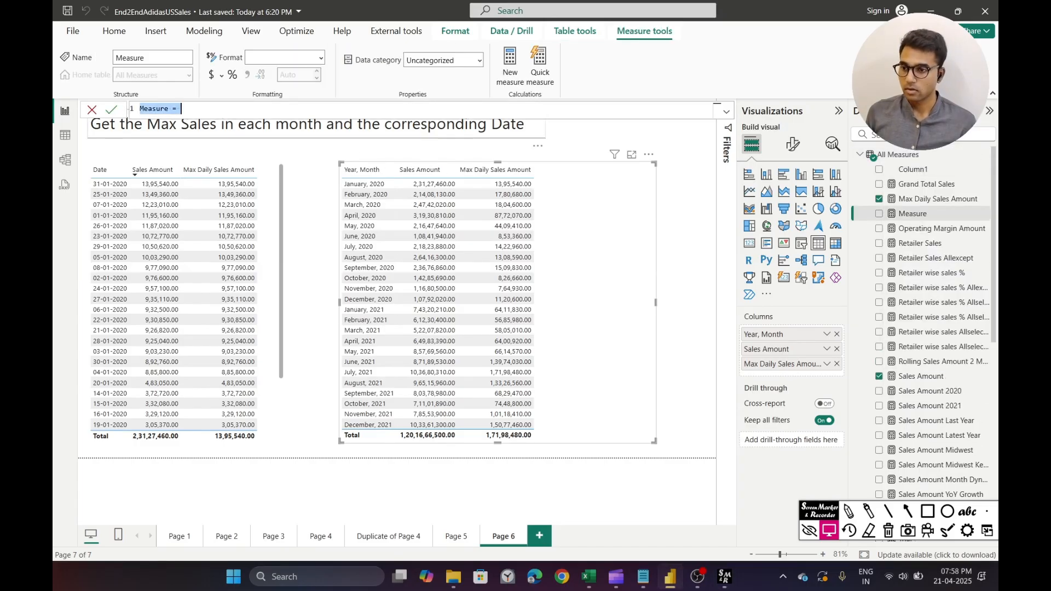
pyautogui.write('Max Daily Sales Amount Dat')
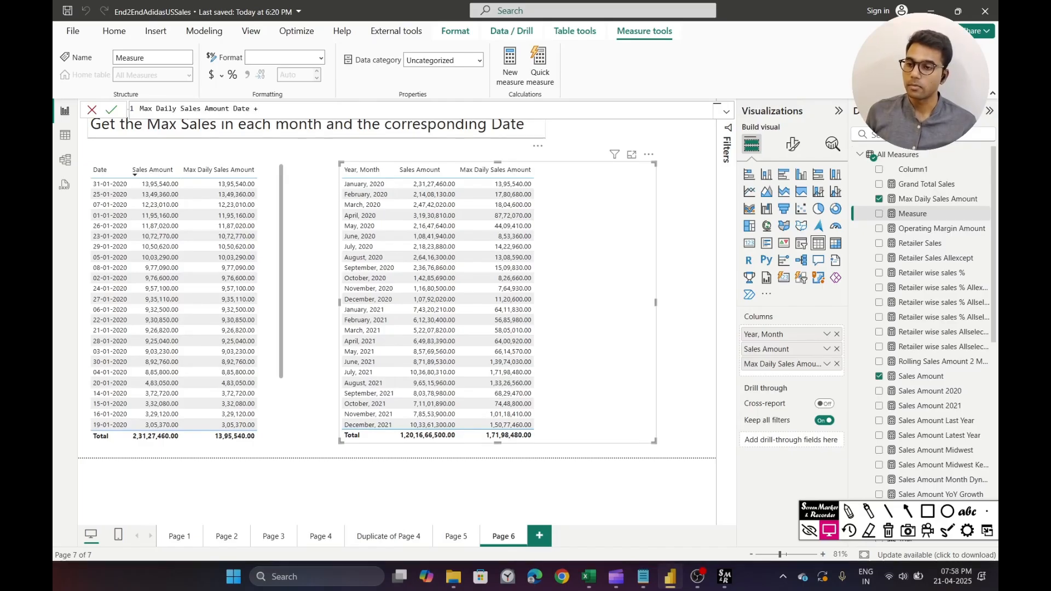
# - Declare a variable MaxAmount in the measure, equal to [Max Daily Sales Amount]
pyautogui.hotkey('shift', 'Return')
pyautogui.write('Var ')
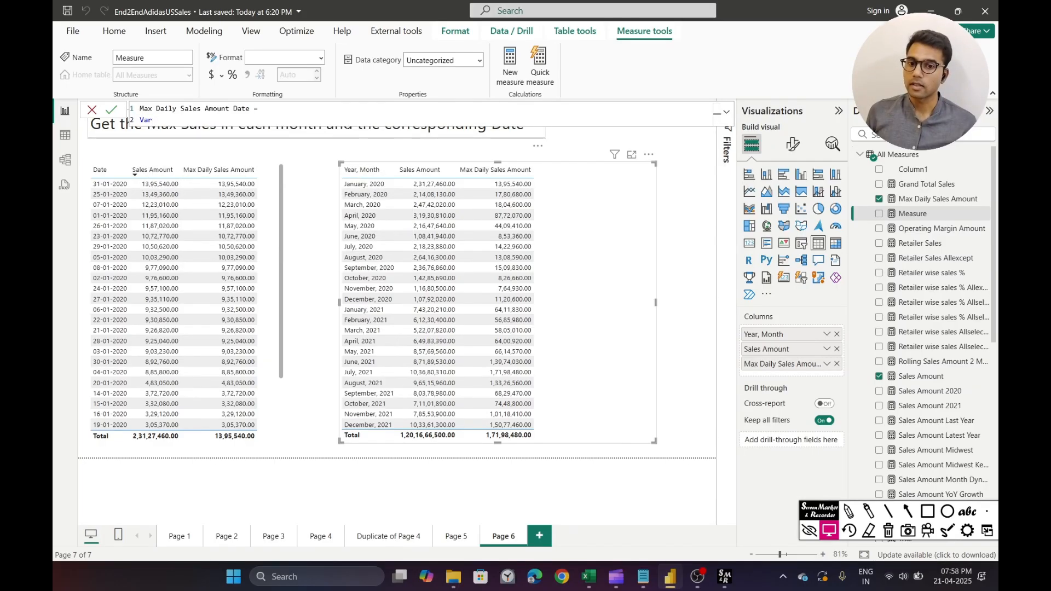
pyautogui.write('MaxAmount = Max')
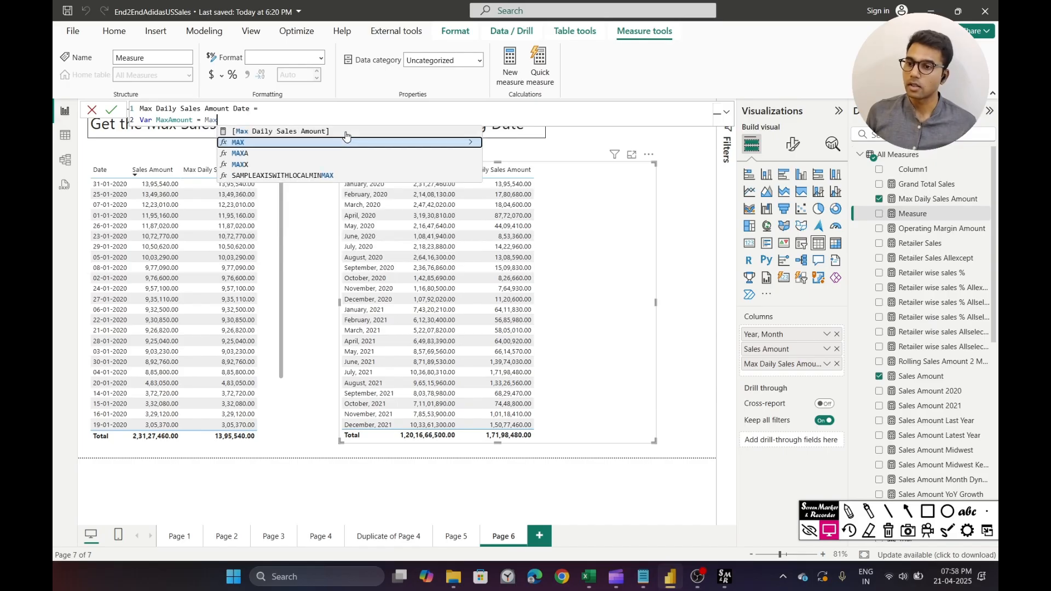
pyautogui.press('Tab')
pyautogui.hotkey('shift', 'Return')
pyautogui.write('a')
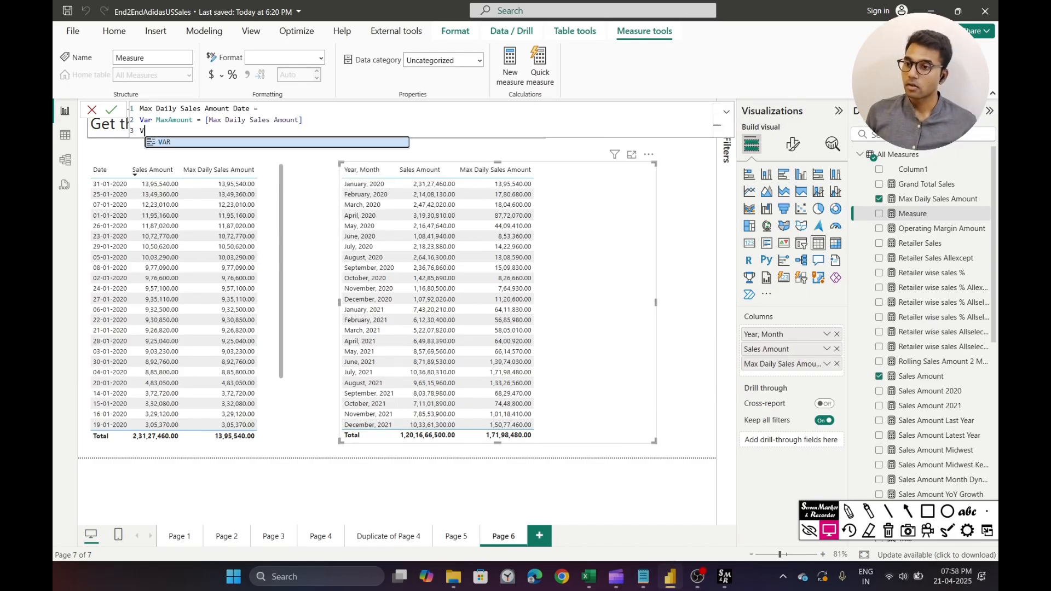
pyautogui.press('BackSpace')
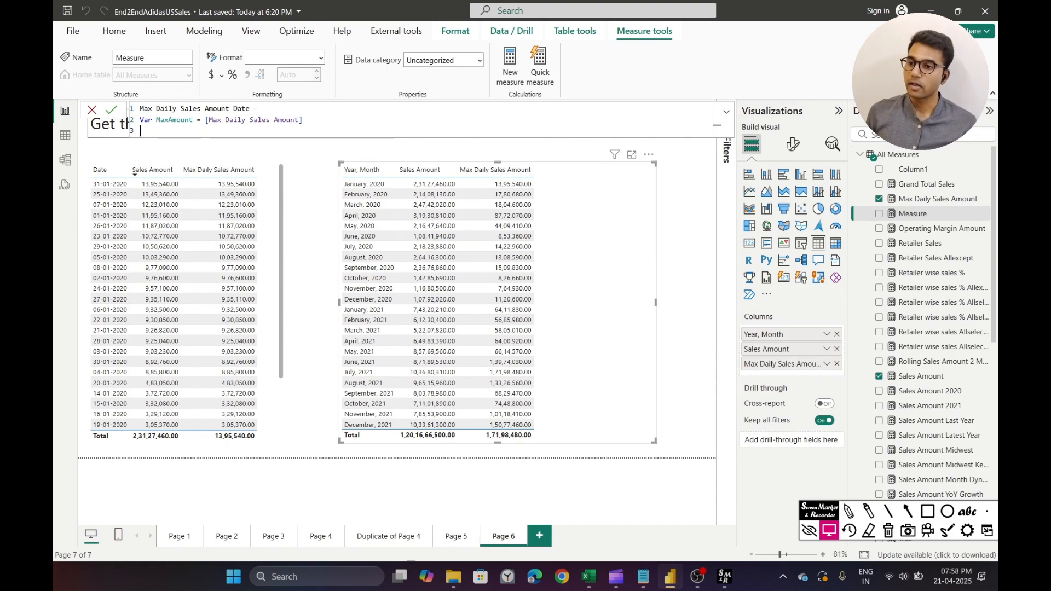
# - Declare a second variable Dates that starts a FILTER over VALUES('Date'[Date])
pyautogui.write('Var Dates')
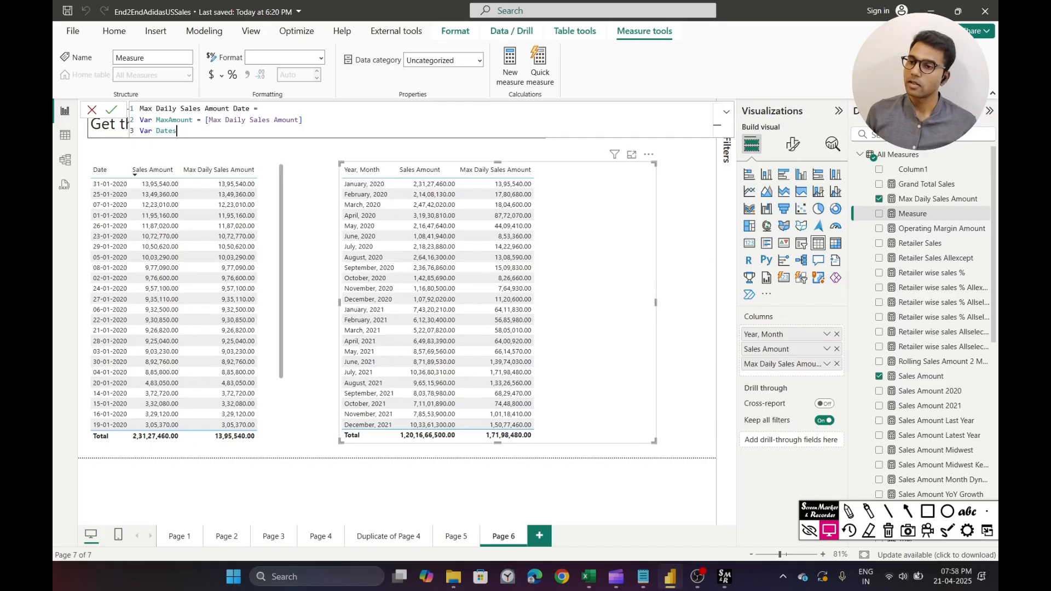
pyautogui.write('=')
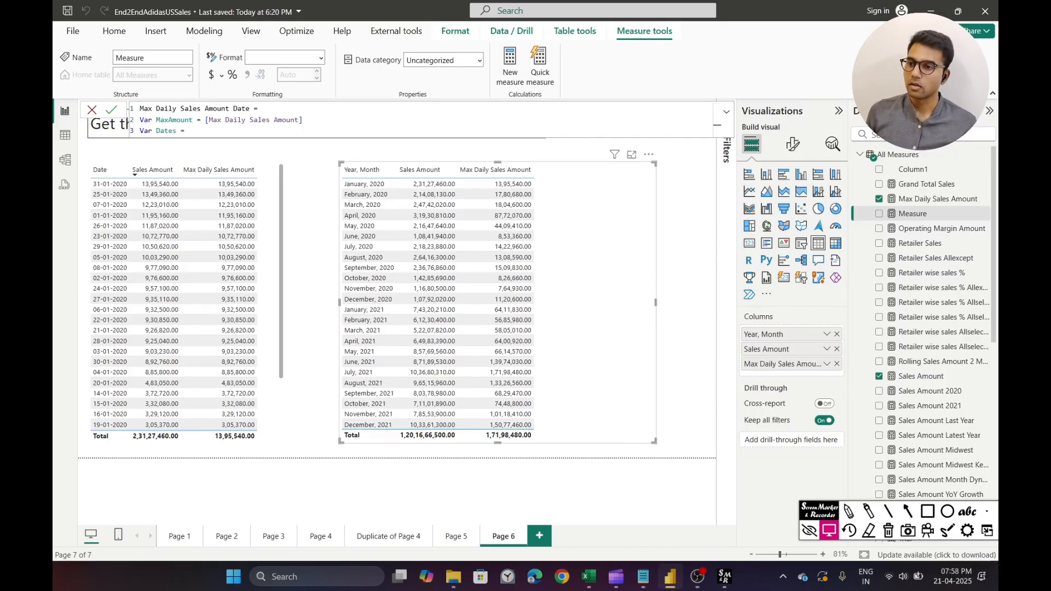
pyautogui.hotkey('shift', 'Return')
pyautogui.write('FILTER(')
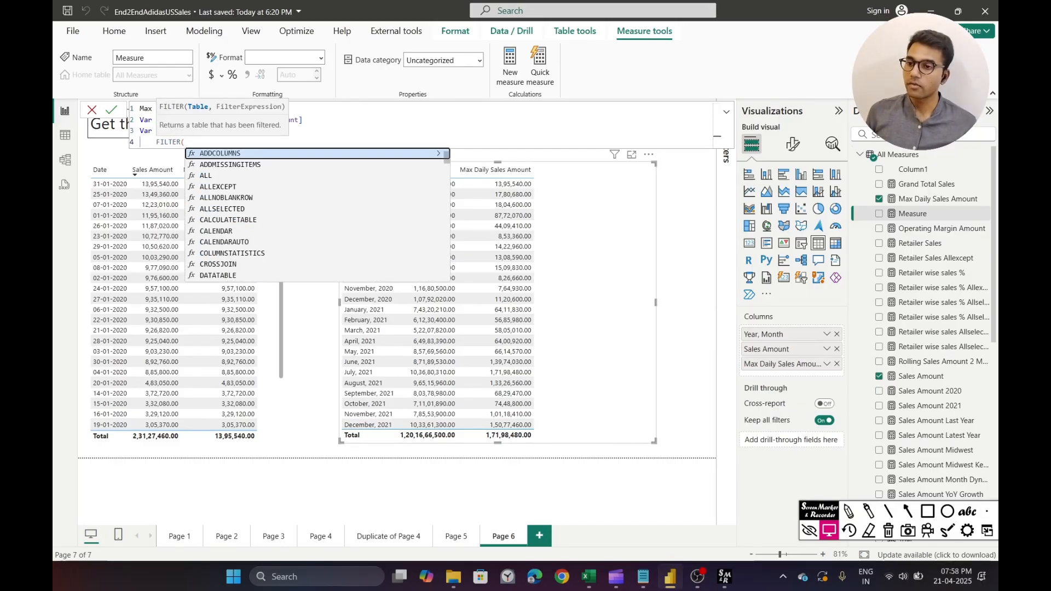
pyautogui.hotkey('shift', 'Return')
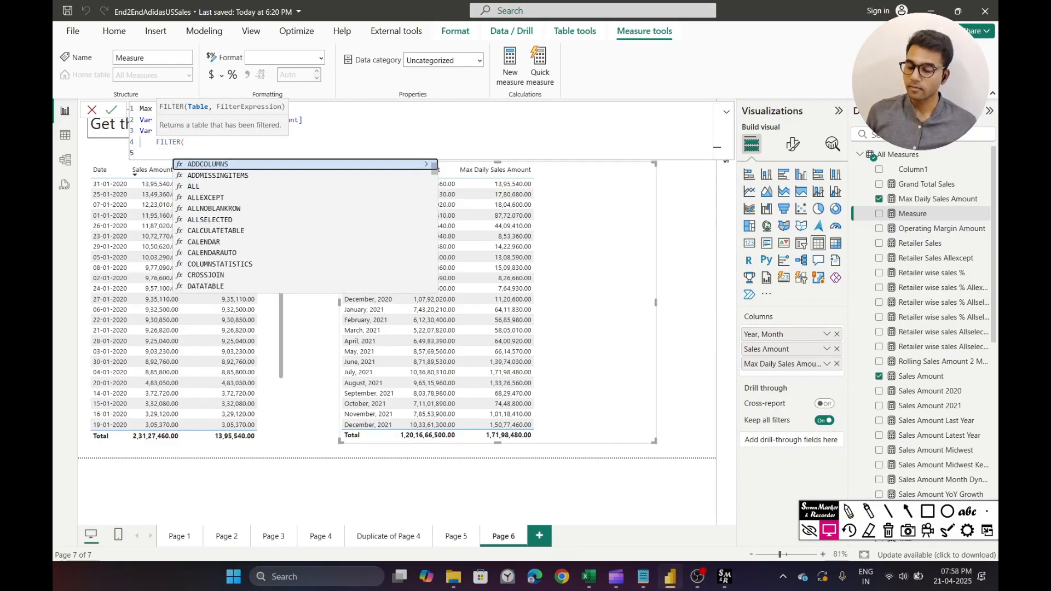
pyautogui.write('V')
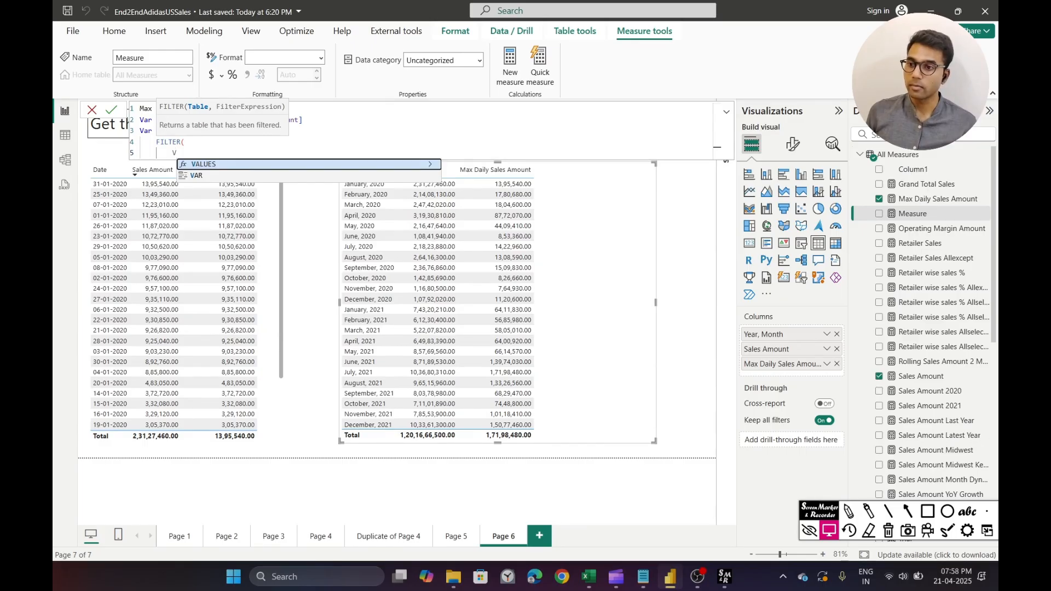
pyautogui.write('a')
pyautogui.press('Tab')
pyautogui.write('Date')
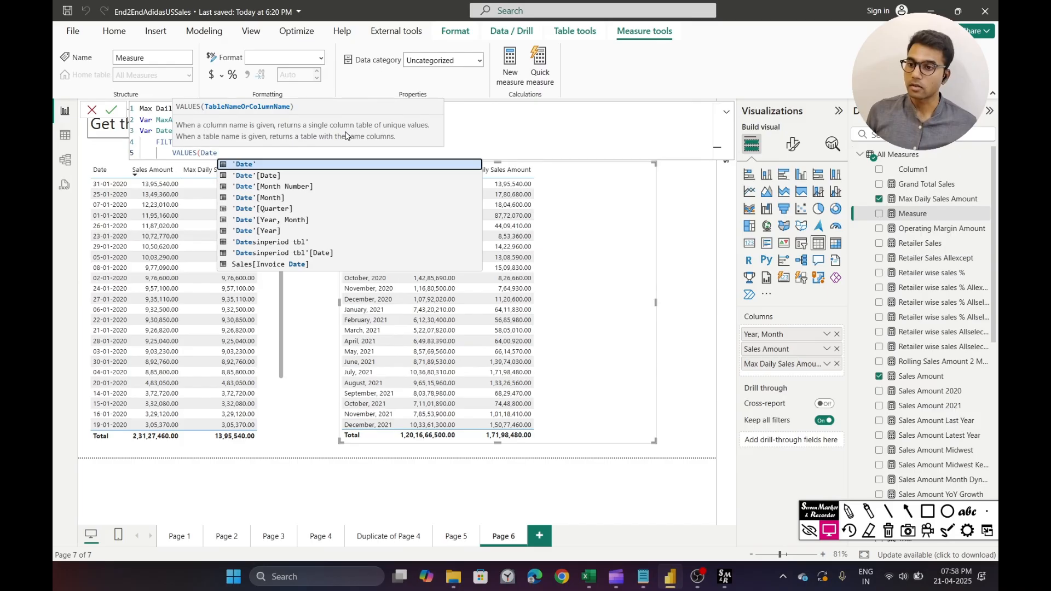
pyautogui.press('Down')
pyautogui.press('Tab')
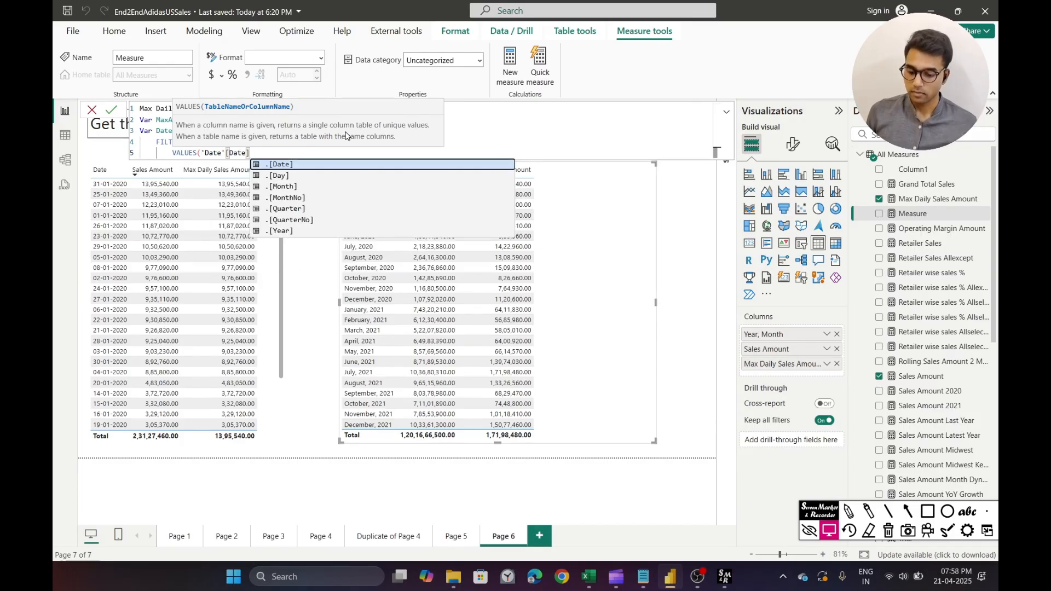
pyautogui.write(')')
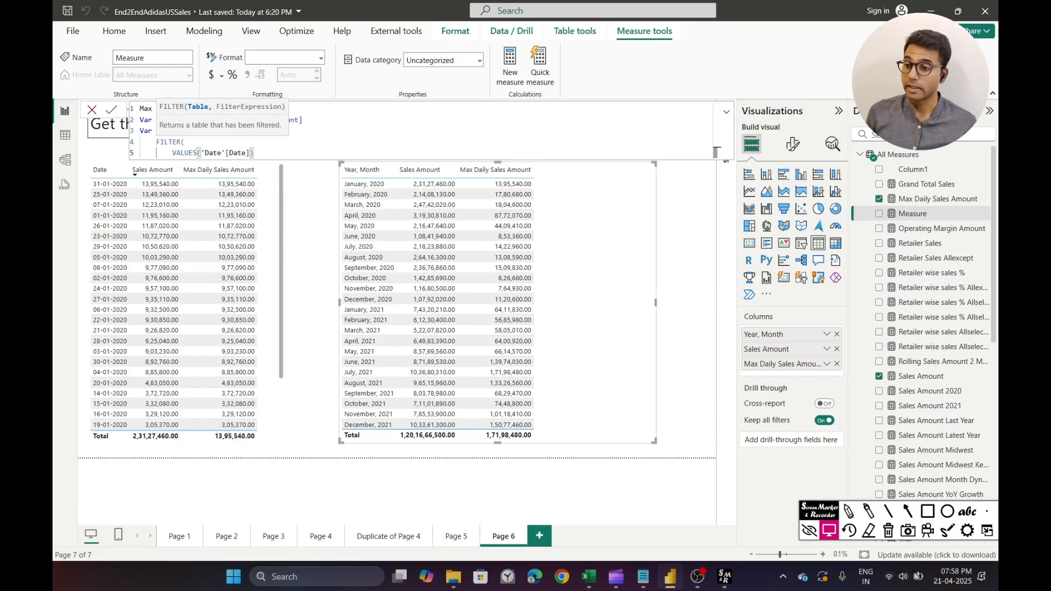
# - Complete the FILTER with the condition [Sales Amount] = MaxAmount and close its parenthesis on a separate line
pyautogui.write(',')
pyautogui.press('Return')
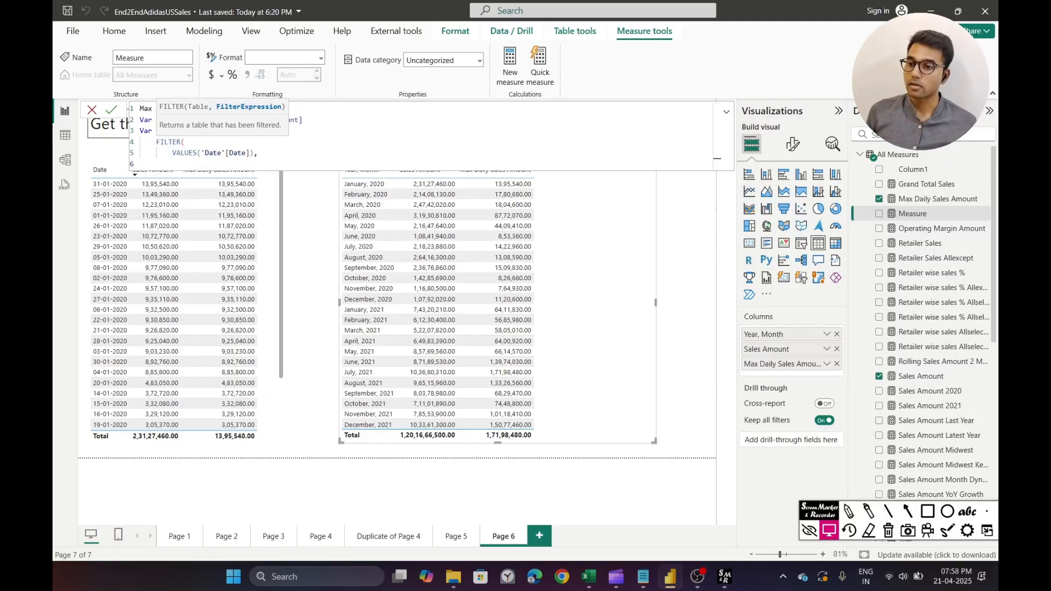
pyautogui.write('Sa')
pyautogui.press('Tab')
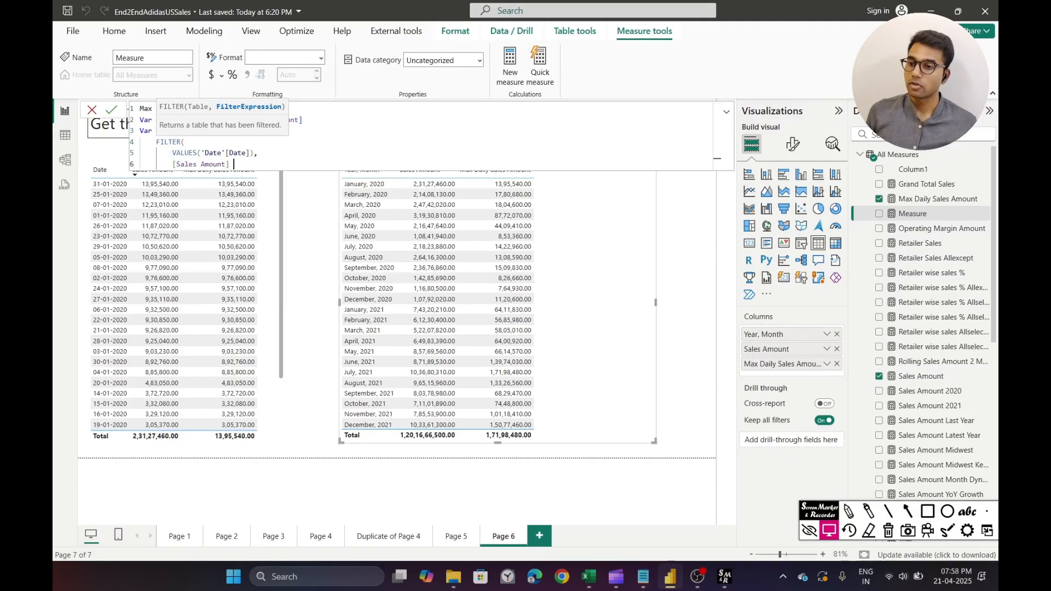
pyautogui.write('= ,')
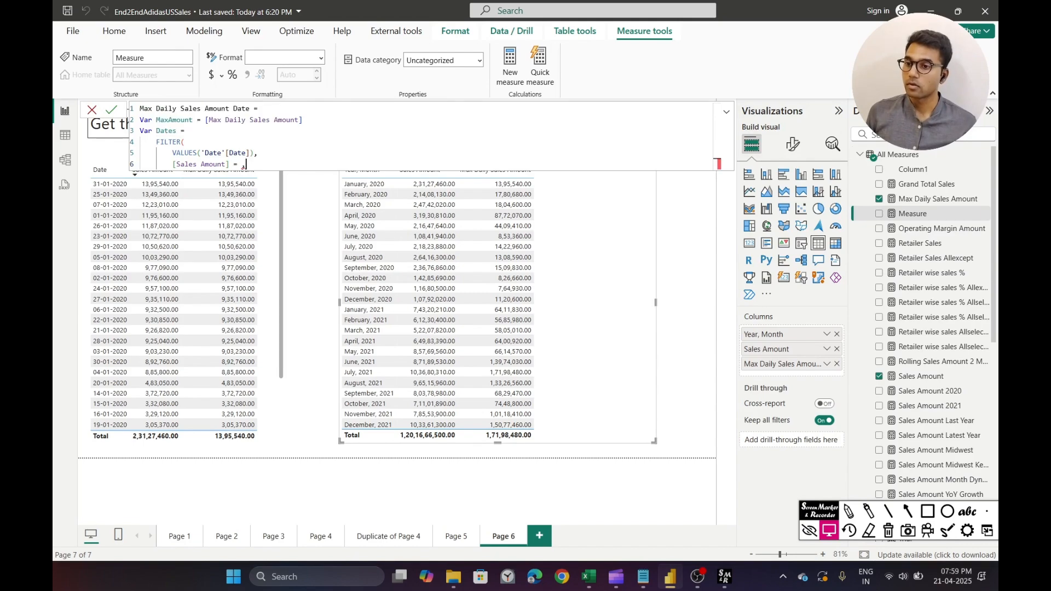
pyautogui.press('BackSpace')
pyautogui.write('Ma')
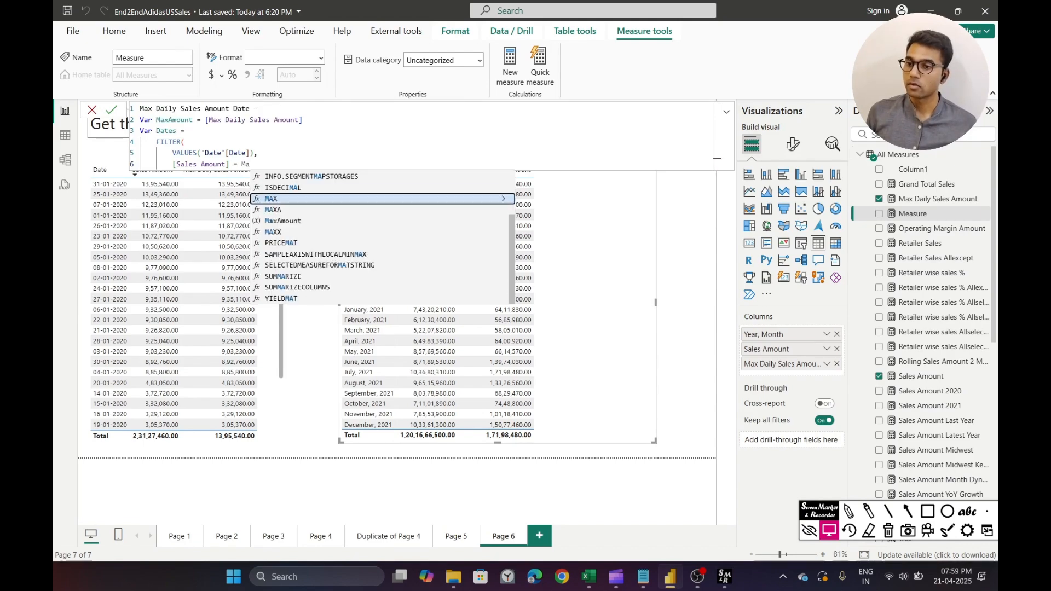
pyautogui.press('Down')
pyautogui.press('Down')
pyautogui.press('Tab')
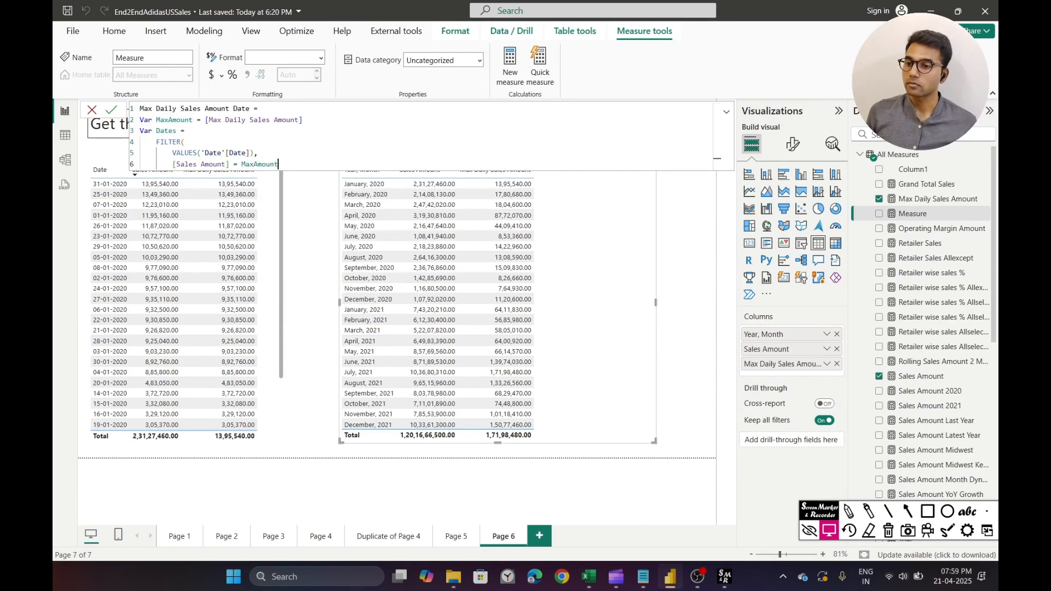
pyautogui.hotkey('shift', 'Return')
pyautogui.write(')')
pyautogui.hotkey('shift', 'Return')
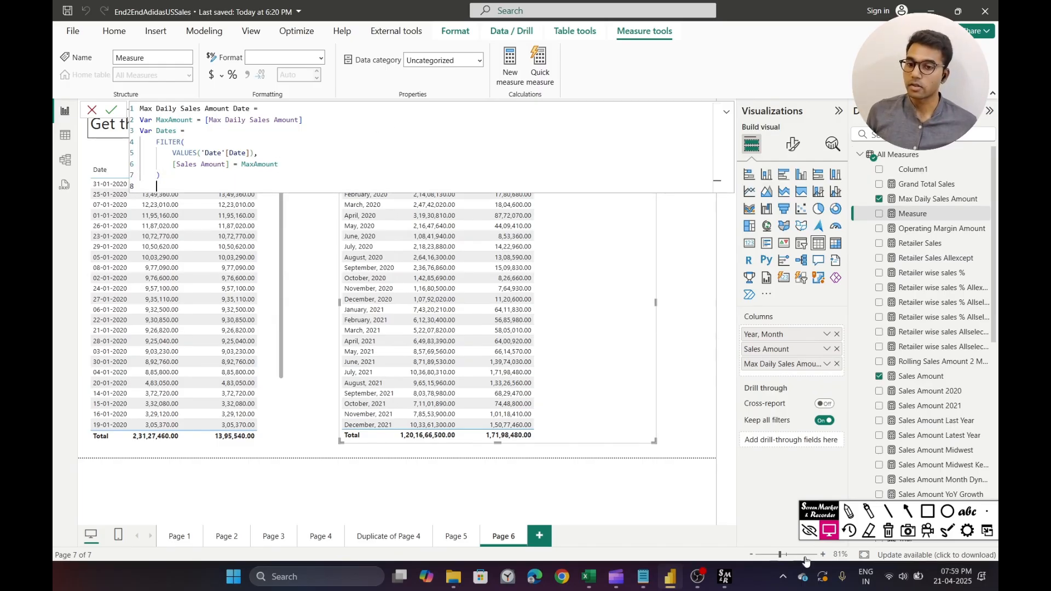
# - Point arrows at VALUES('Date'[Date]), [Sales Amount], MaxAmount and [Max Daily Sales Amount] in the formula, and clear them
pyautogui.click(907, 511)
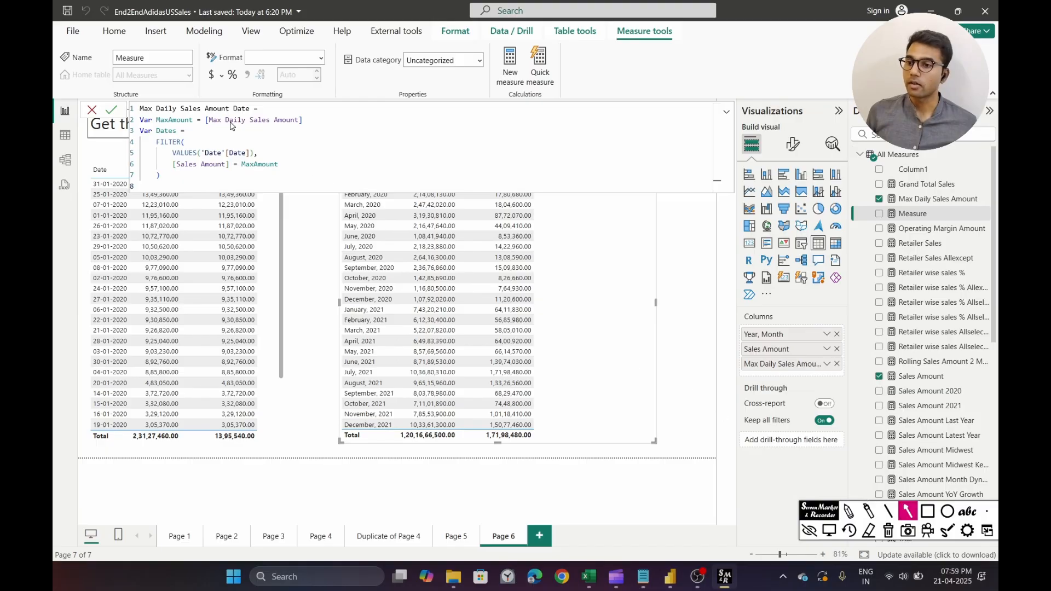
pyautogui.moveTo(354, 129); pyautogui.dragTo(267, 151)
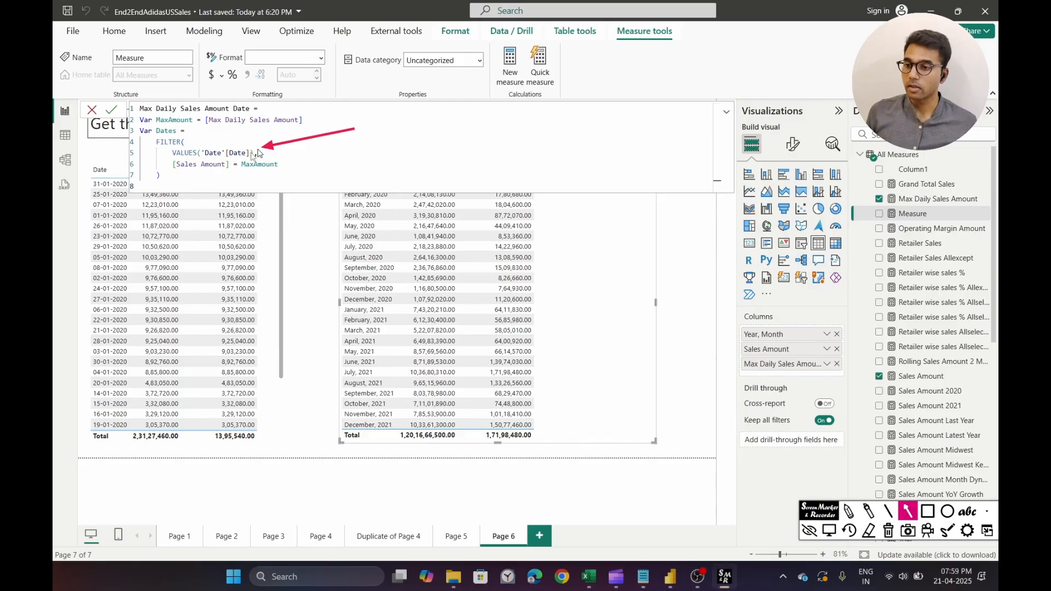
pyautogui.moveTo(161, 223); pyautogui.dragTo(195, 177)
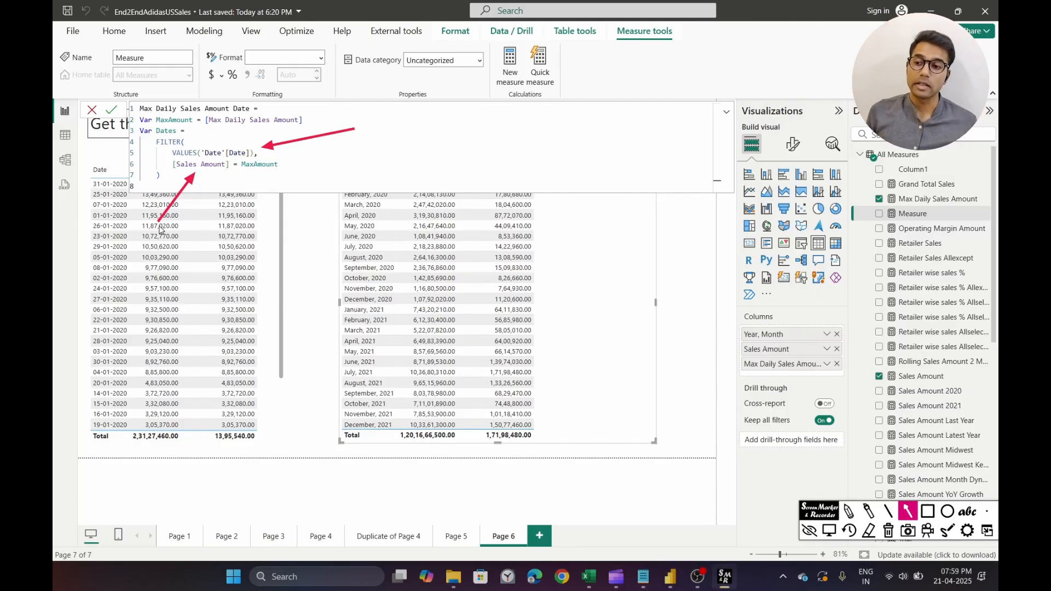
pyautogui.moveTo(315, 249); pyautogui.dragTo(268, 177)
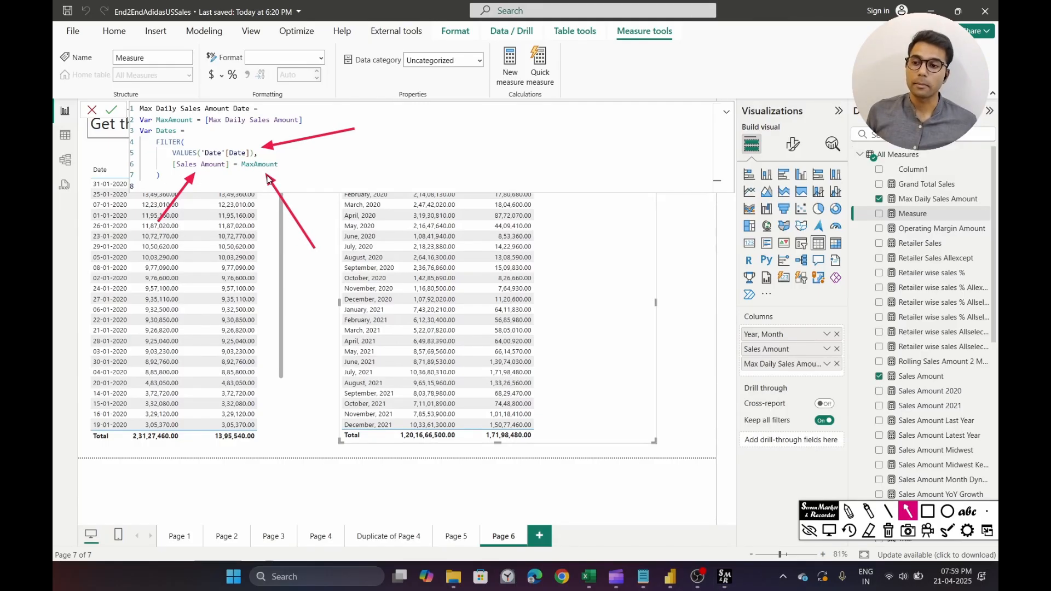
pyautogui.moveTo(371, 94); pyautogui.dragTo(314, 113)
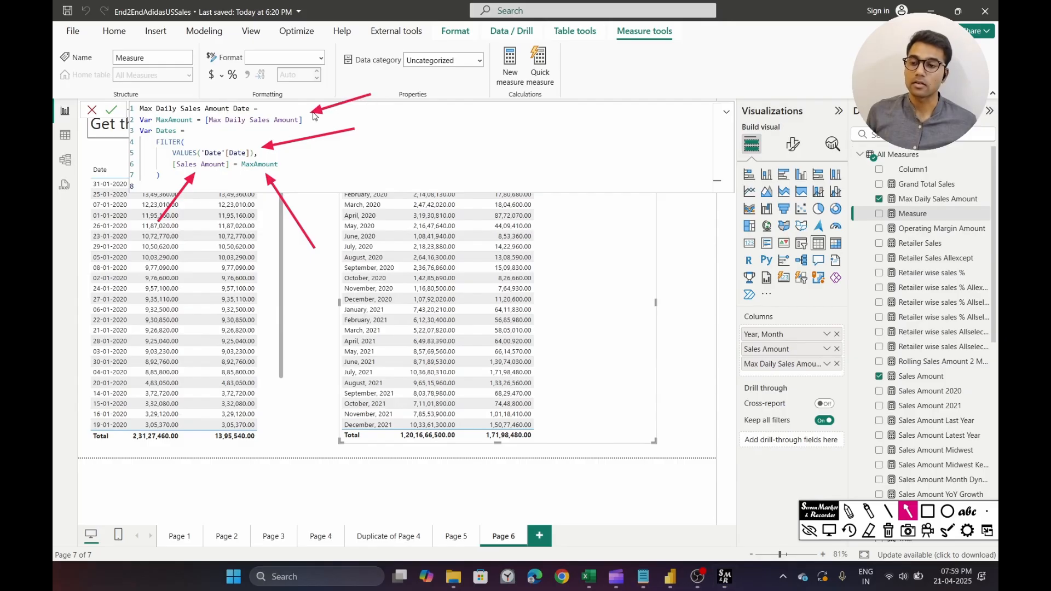
pyautogui.press('Escape')
# - Finish the measure with an unindented RETURN of Dates and commit the formula
pyautogui.press('Delete')
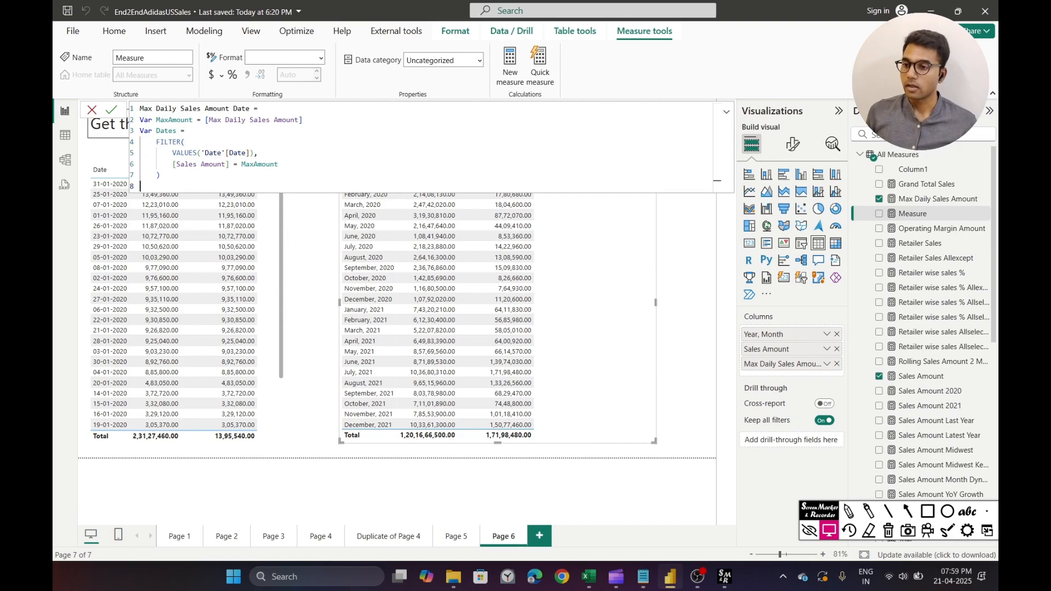
pyautogui.write('Re')
pyautogui.press('Tab')
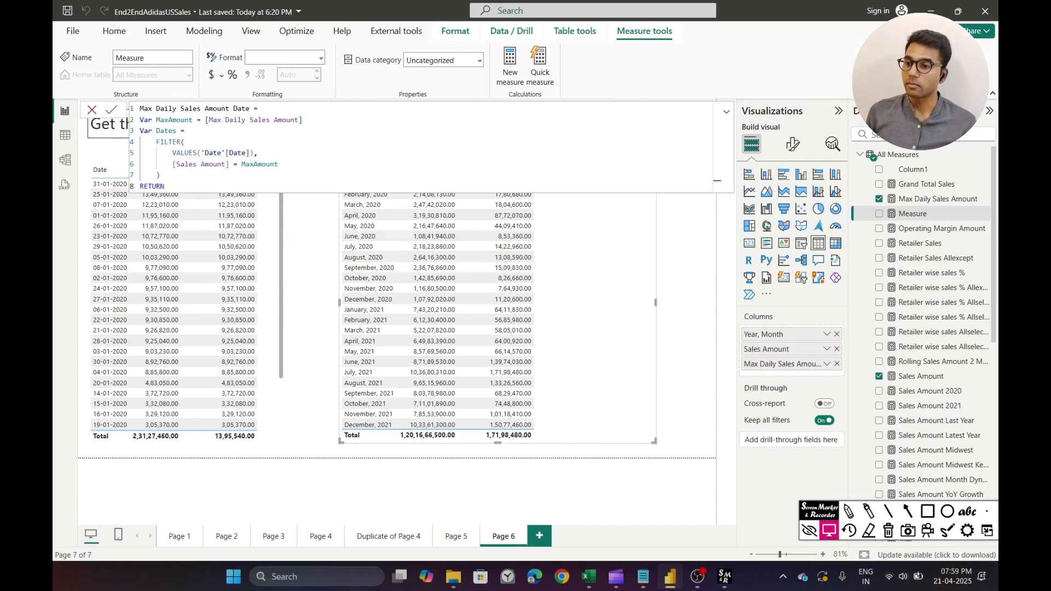
pyautogui.press('Return')
pyautogui.write('Dates')
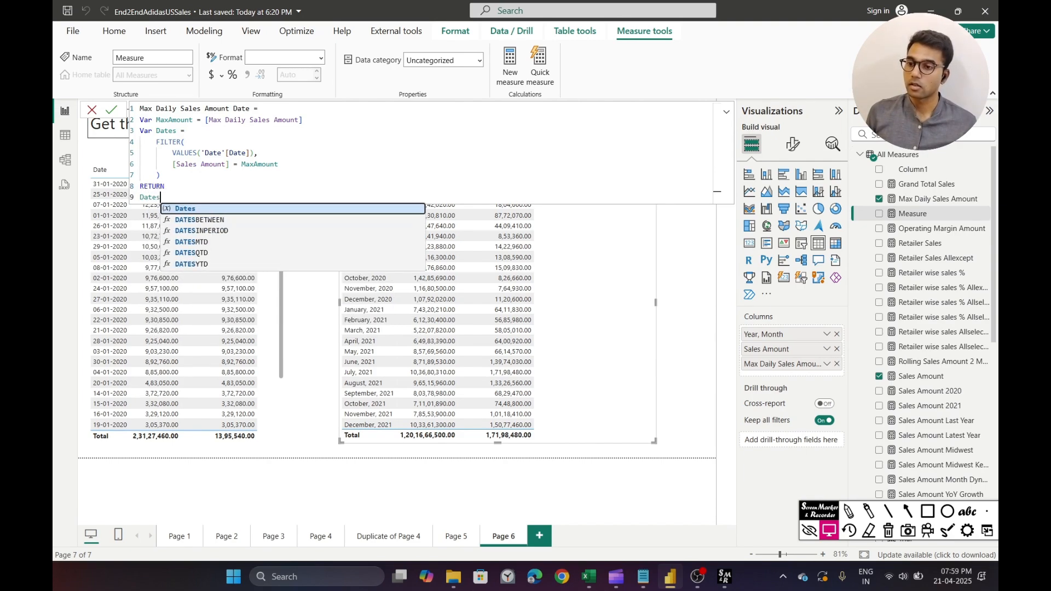
pyautogui.press('Tab')
pyautogui.press('Return')
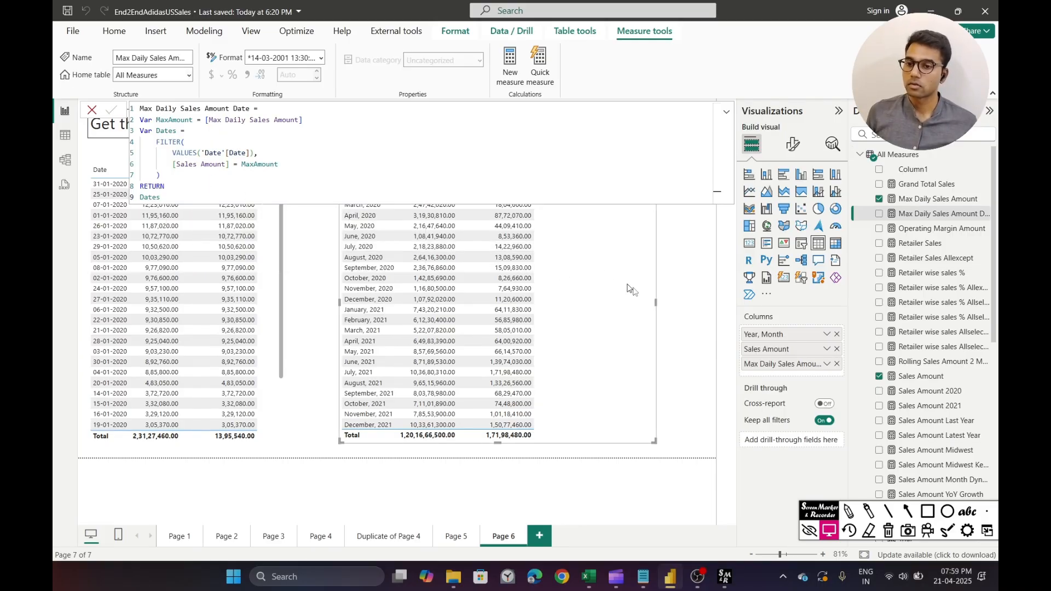
# - Close the formula editor and add the Max Daily Sales Amount Date measure to the monthly table as its last column
pyautogui.click(678, 317)
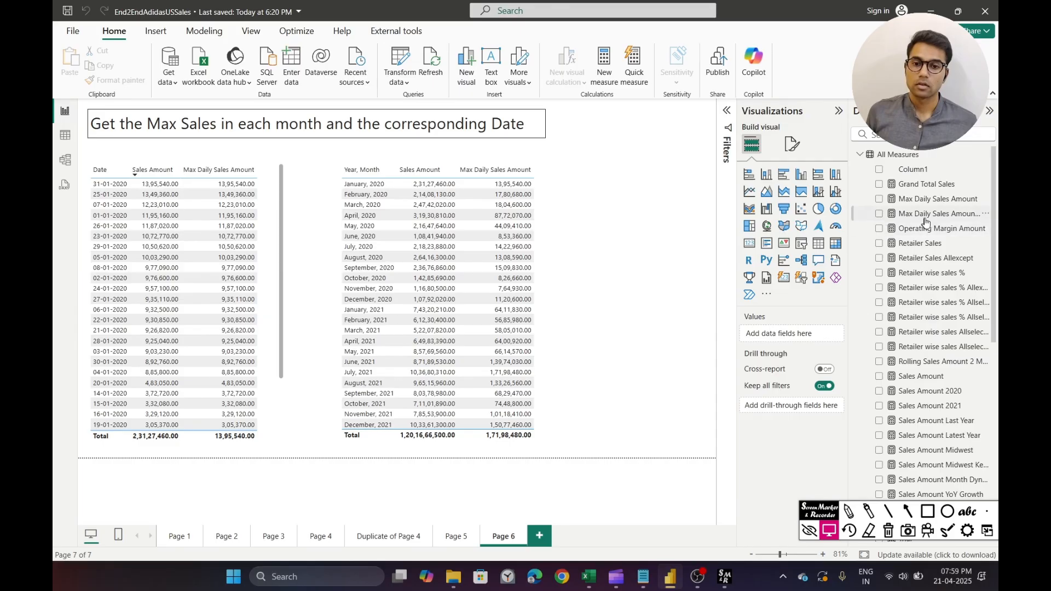
pyautogui.click(567, 241)
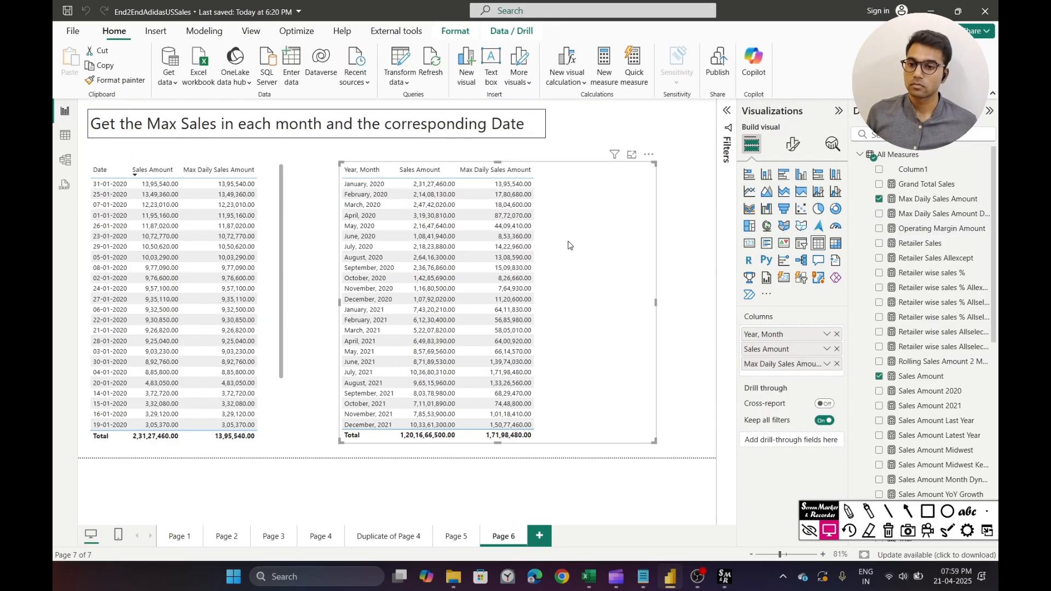
pyautogui.moveTo(925, 216); pyautogui.dragTo(596, 221)
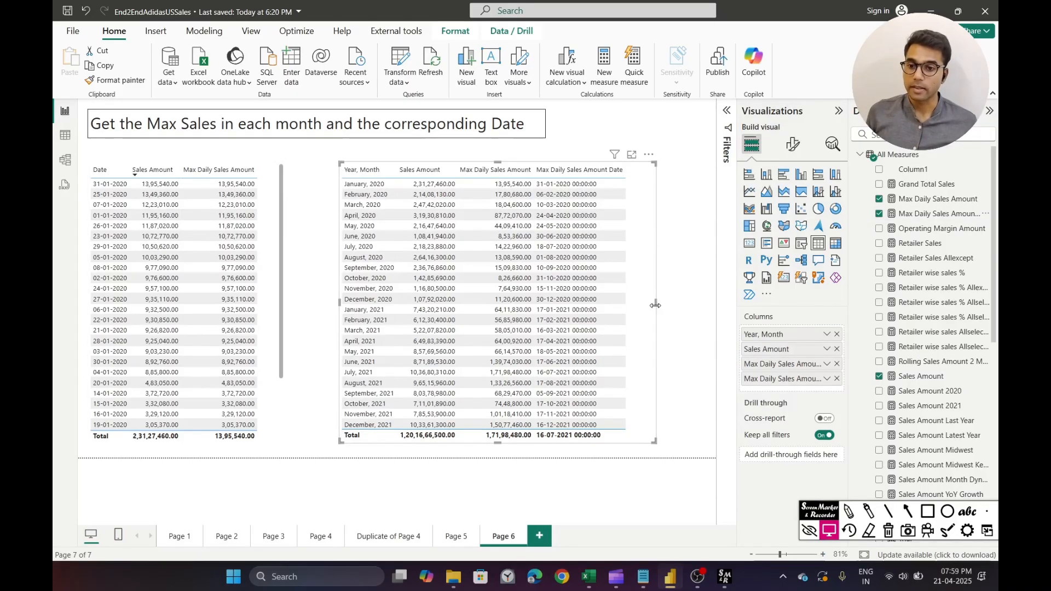
# - Point arrows at the January, 2020 row and the Max Daily Sales Amount and Max Daily Sales Amount Date headers, and clear them
pyautogui.click(908, 511)
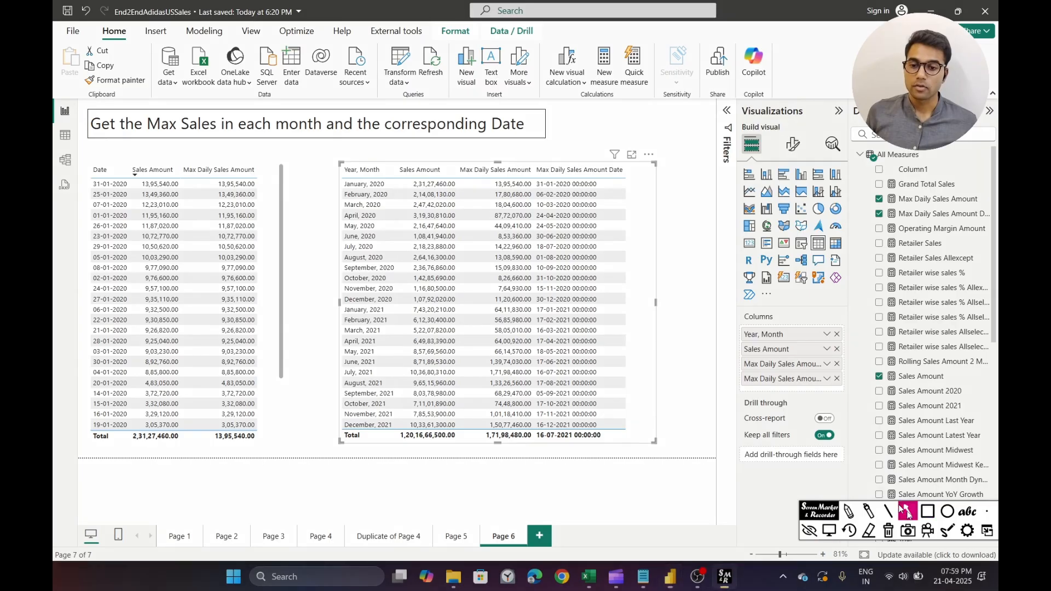
pyautogui.moveTo(299, 247); pyautogui.dragTo(338, 189)
pyautogui.moveTo(570, 111); pyautogui.dragTo(520, 165)
pyautogui.moveTo(634, 102); pyautogui.dragTo(584, 162)
pyautogui.press('Escape')
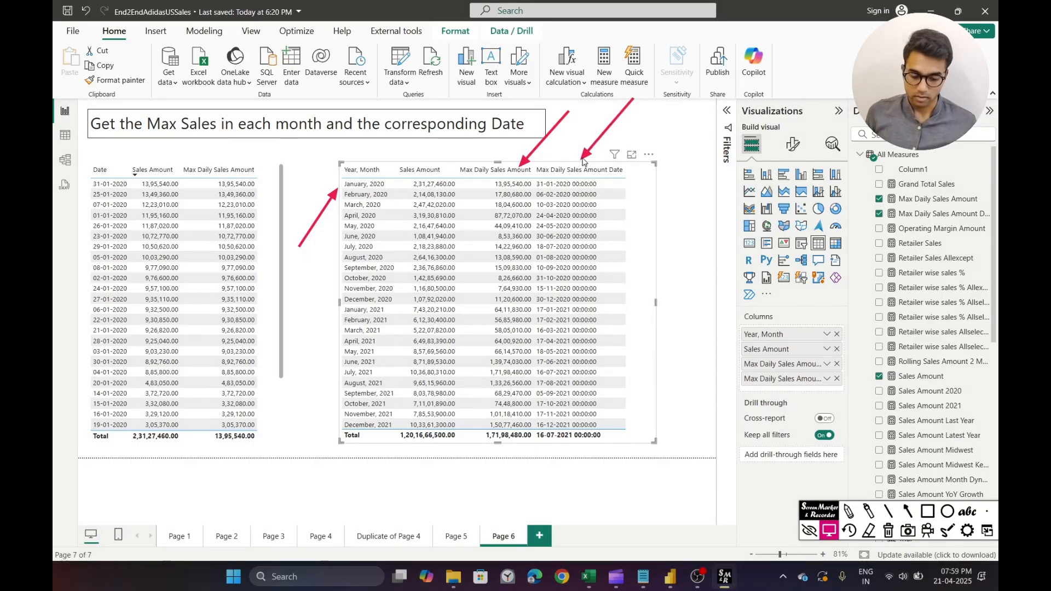
pyautogui.press('Delete')
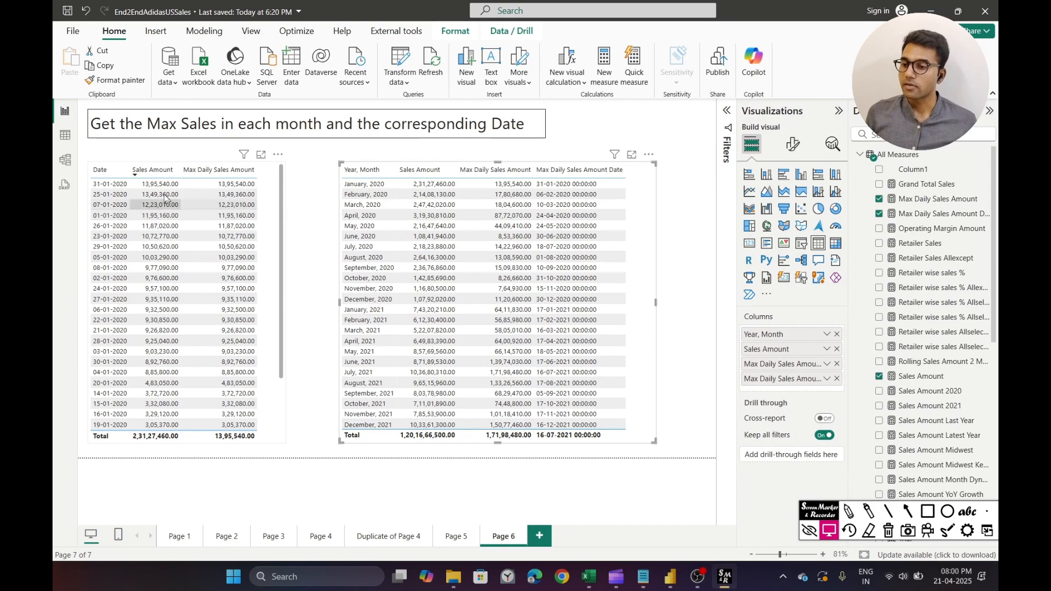
# - Set the start of the daily table's Date filter to on or after 01-02-2020
pyautogui.click(265, 239)
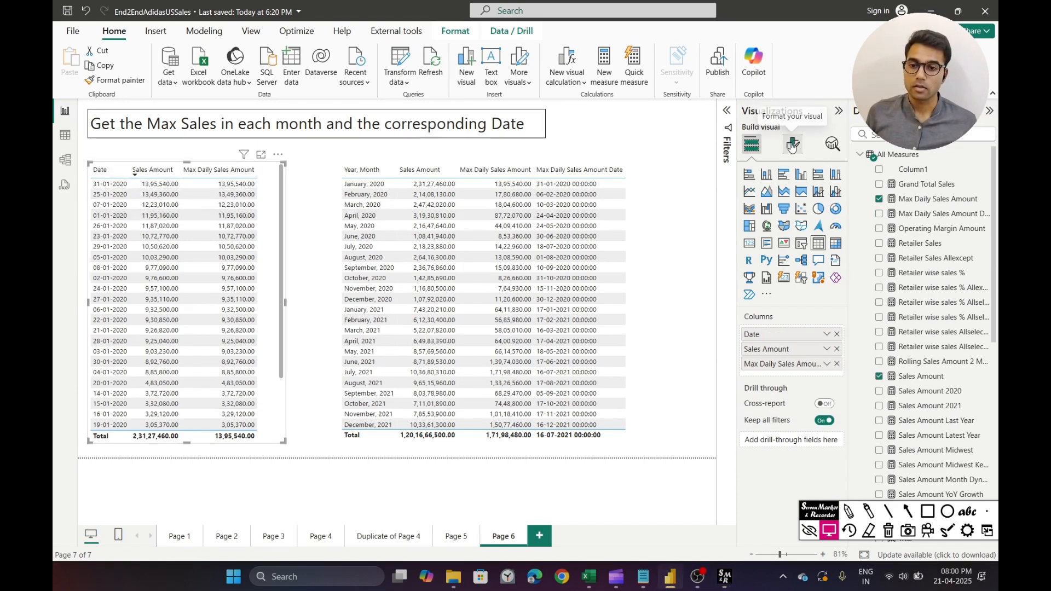
pyautogui.click(728, 112)
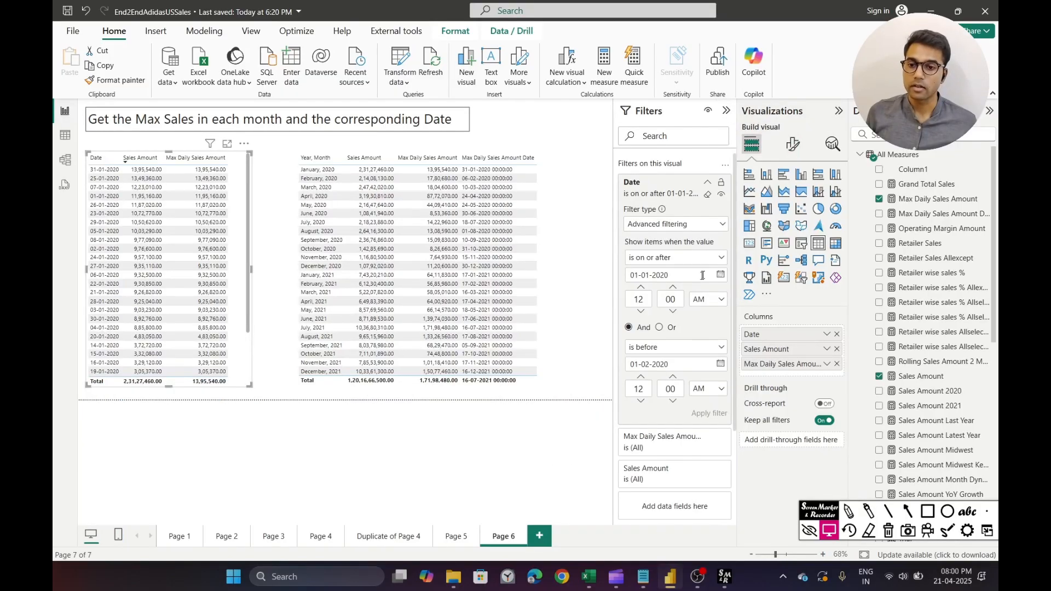
pyautogui.click(641, 275)
pyautogui.press('BackSpace')
pyautogui.press('BackSpace')
pyautogui.write('2-')
pyautogui.press('Right')
pyautogui.press('Right')
pyautogui.press('BackSpace')
pyautogui.write('2')
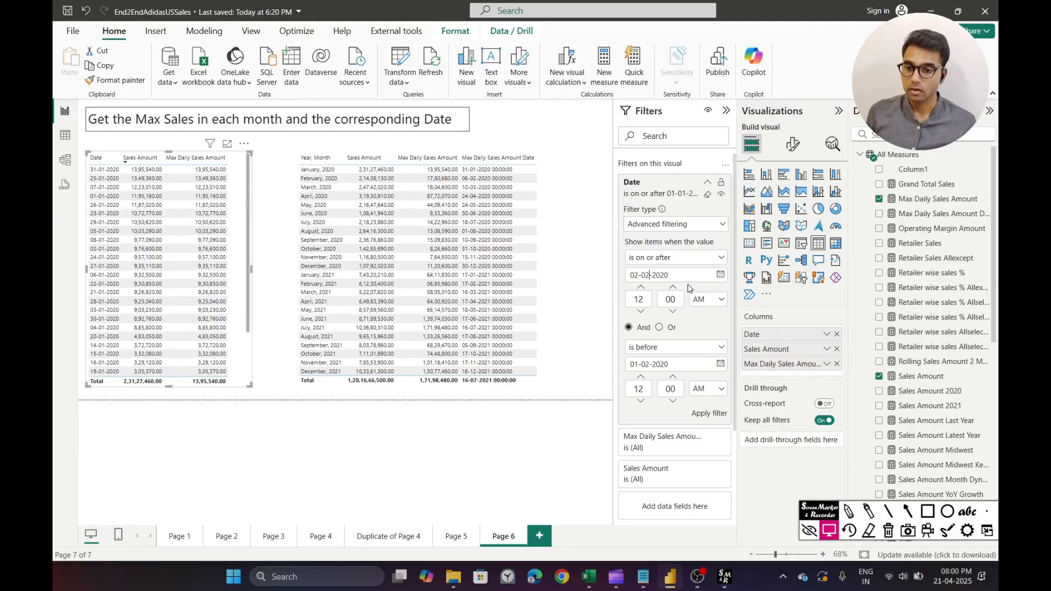
pyautogui.press('BackSpace')
pyautogui.write('1')
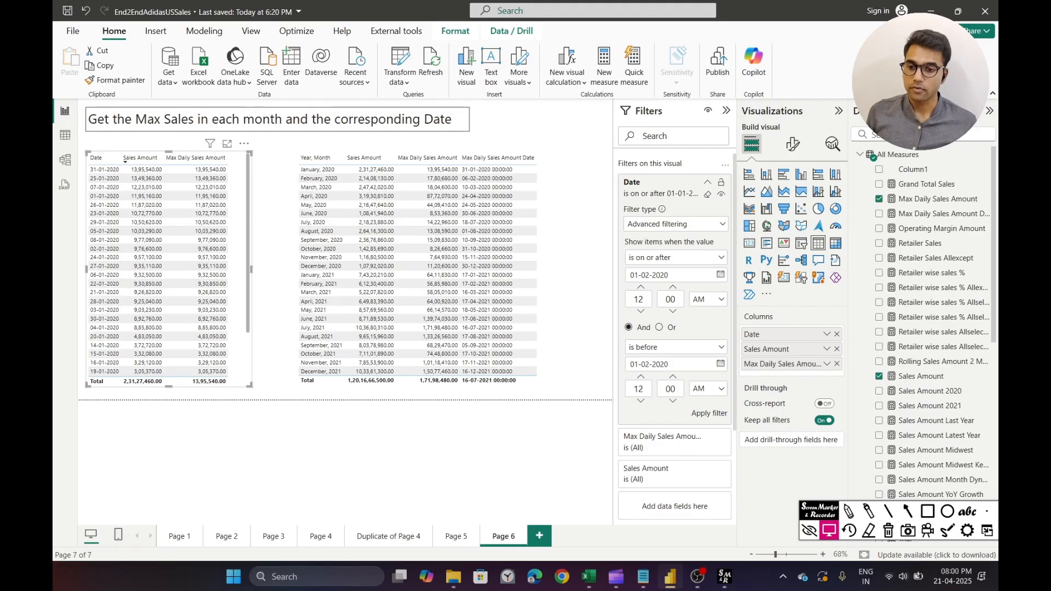
# - Set the end of the daily table's Date filter to before 01-03-2020, apply it and collapse the filter settings
pyautogui.press('Right')
pyautogui.press('Right')
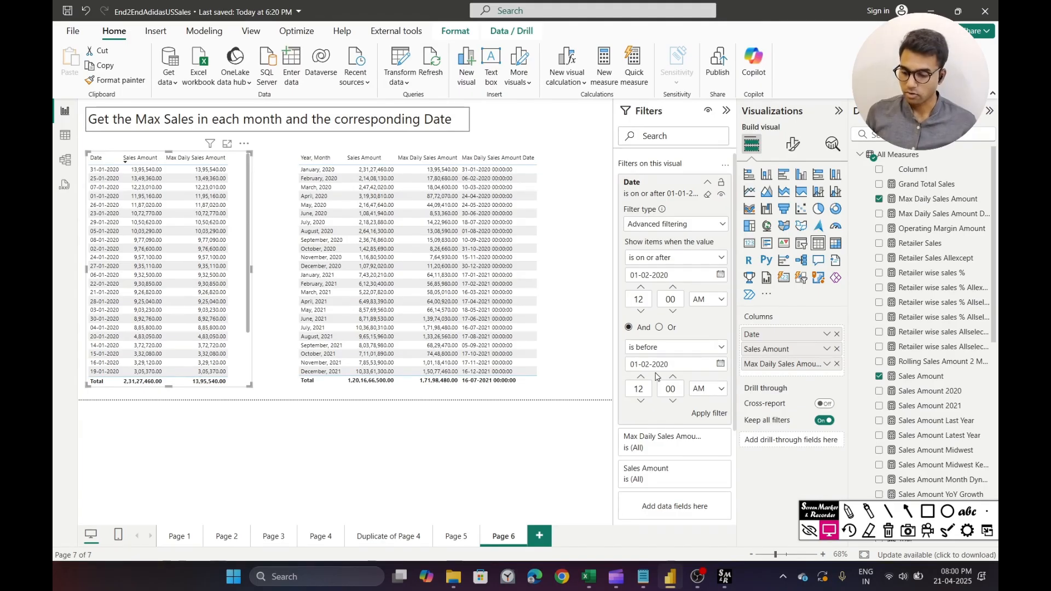
pyautogui.click(706, 413)
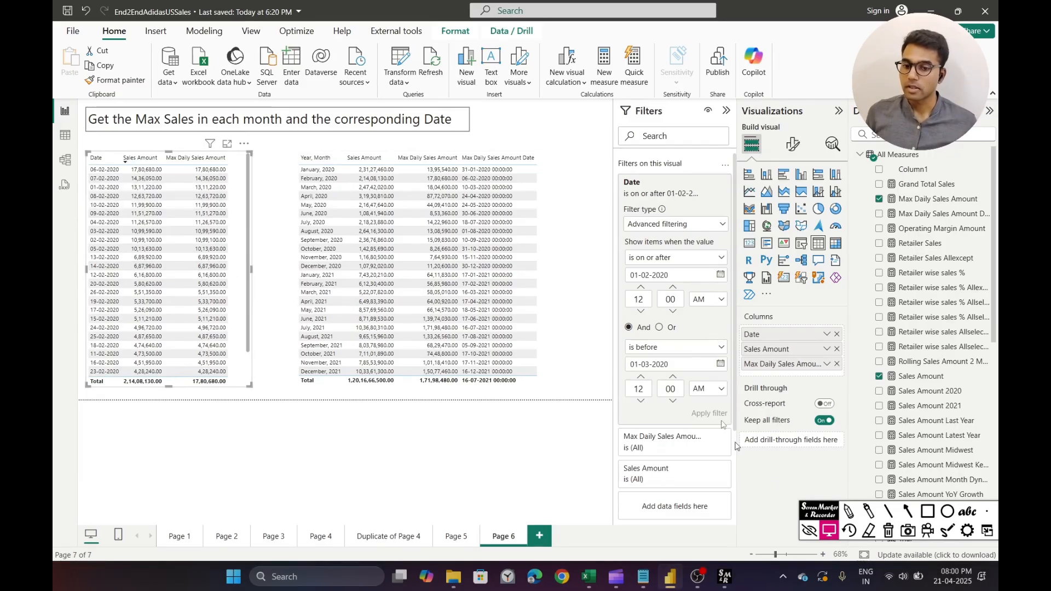
pyautogui.click(726, 110)
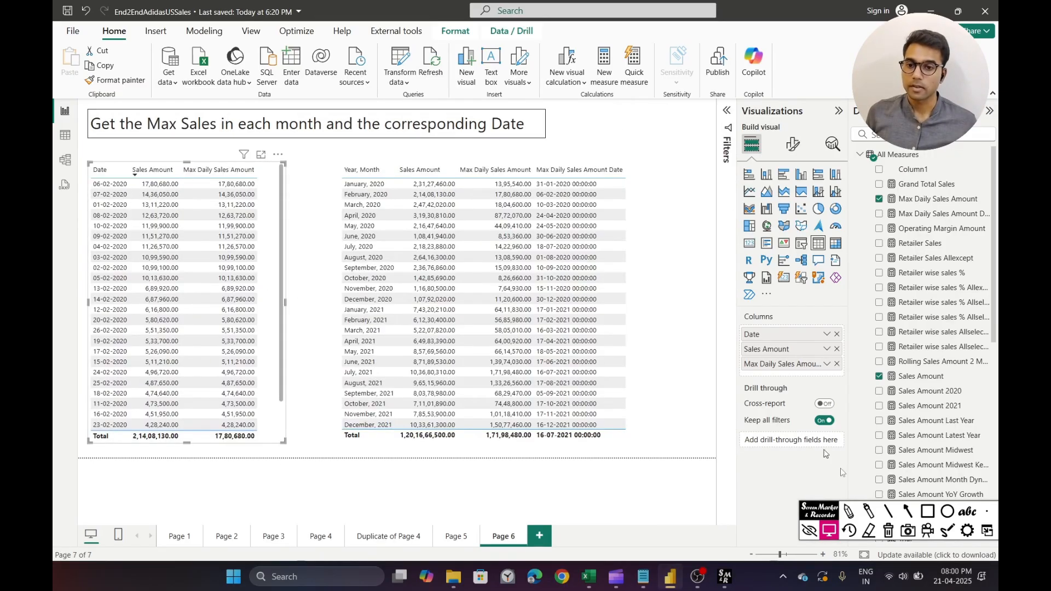
# - Point arrows at the daily Sales Amount header and at February 2020's maximum date and amount in the monthly table, and clear them
pyautogui.click(907, 512)
pyautogui.moveTo(223, 119); pyautogui.dragTo(168, 175)
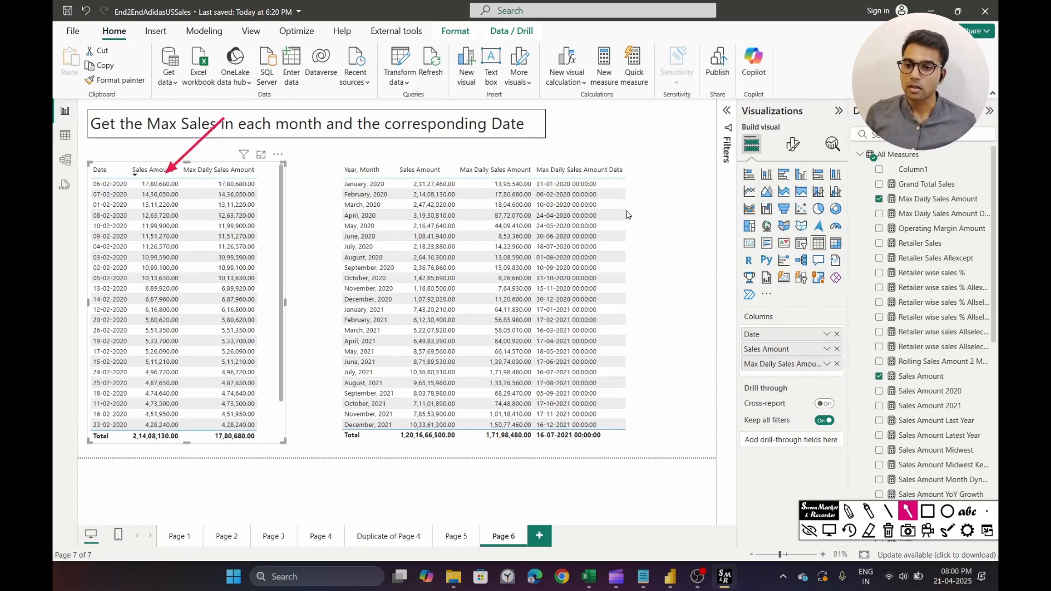
pyautogui.moveTo(678, 232); pyautogui.dragTo(596, 198)
pyautogui.moveTo(439, 241); pyautogui.dragTo(488, 203)
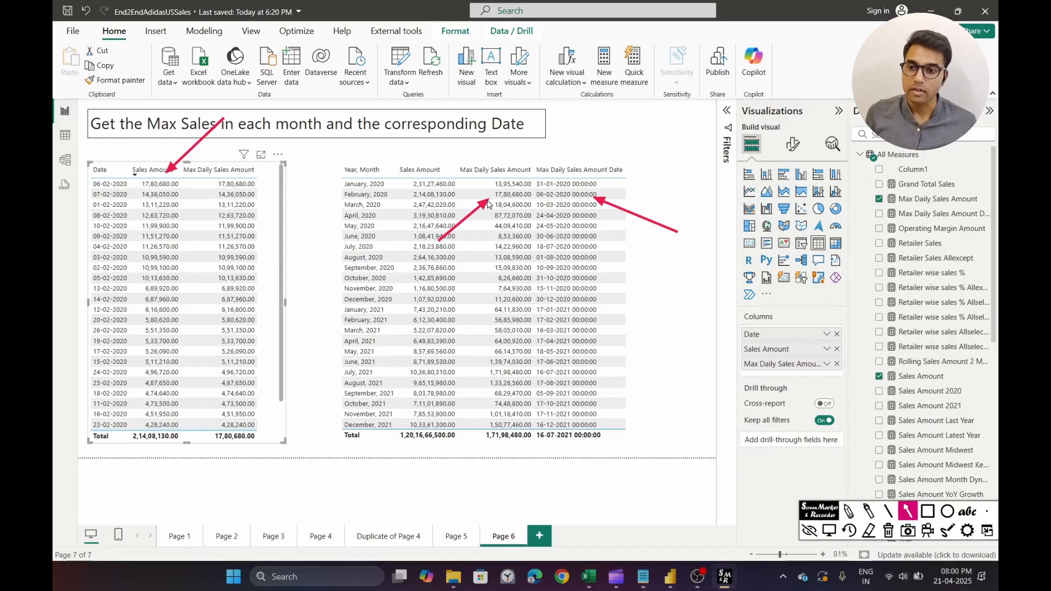
pyautogui.press('Escape')
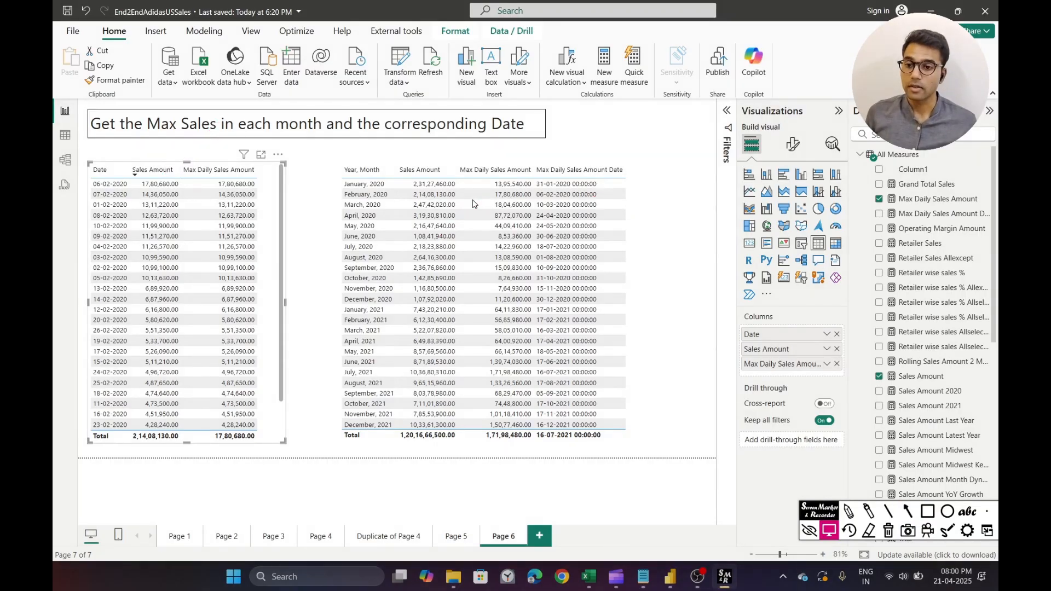
# - Format the Max Daily Sales Amount Date measure as Short Date and deselect the visual
pyautogui.click(650, 257)
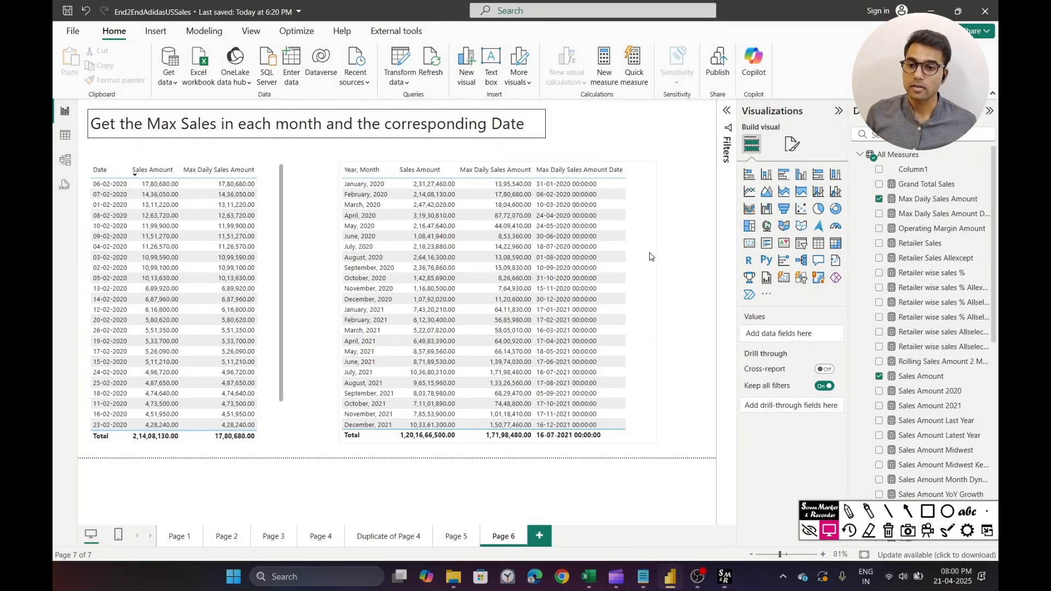
pyautogui.click(930, 214)
pyautogui.click(320, 58)
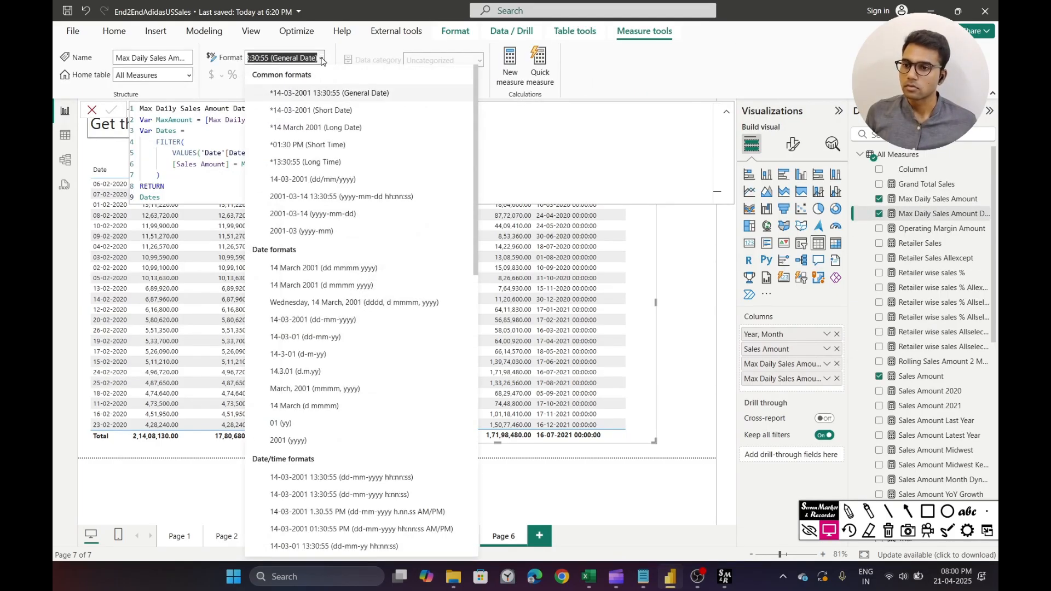
pyautogui.click(333, 115)
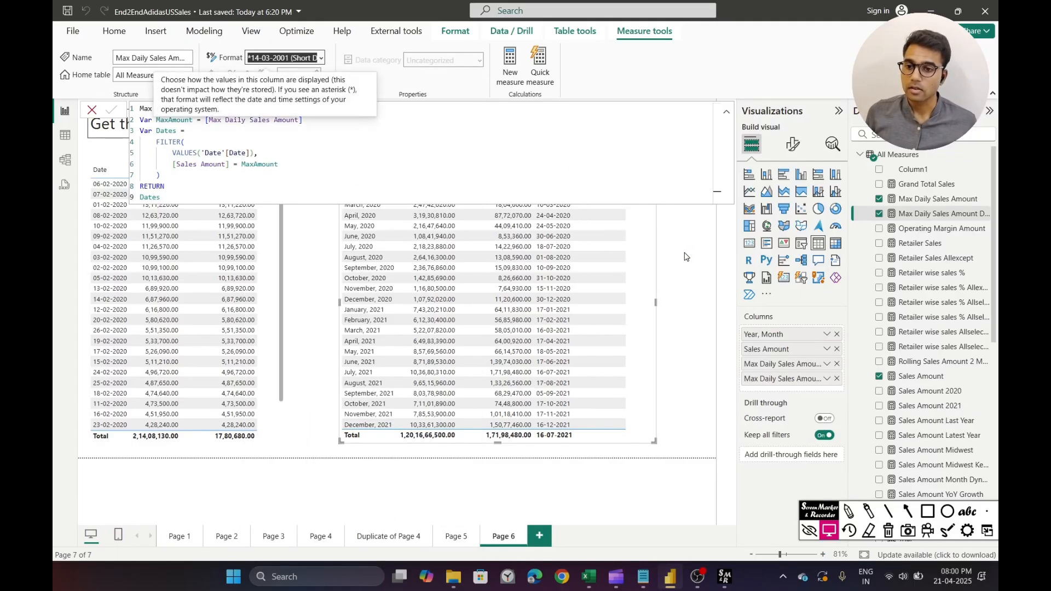
pyautogui.click(684, 257)
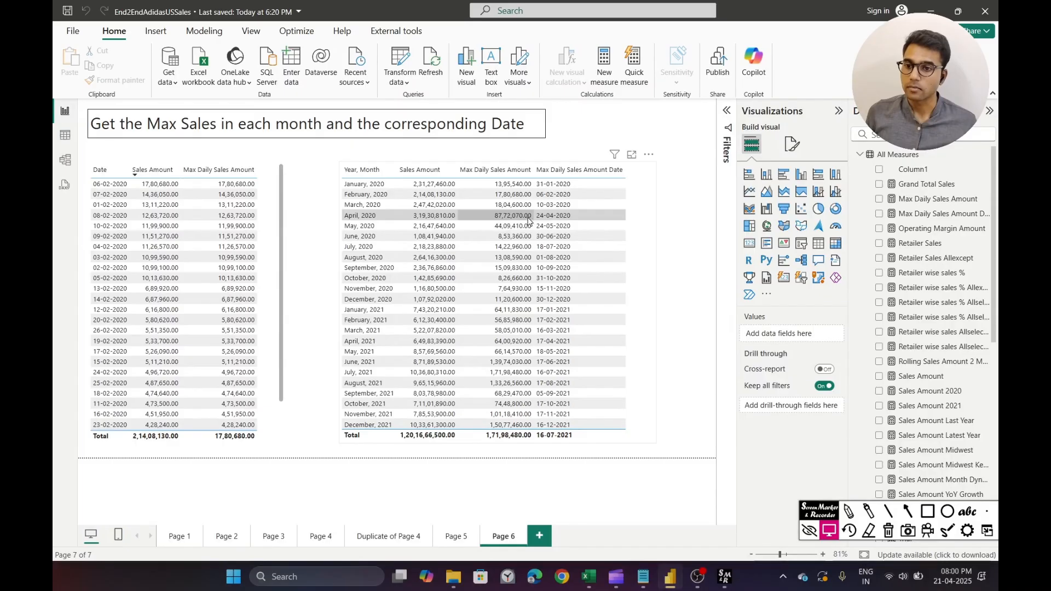
# - Point arrows at the daily table's Date header and the monthly table's Max Daily Sales Amount Date header, and clear them
pyautogui.click(907, 510)
pyautogui.moveTo(89, 131); pyautogui.dragTo(90, 164)
pyautogui.moveTo(634, 121); pyautogui.dragTo(594, 165)
pyautogui.press('Escape')
pyautogui.press('Escape')
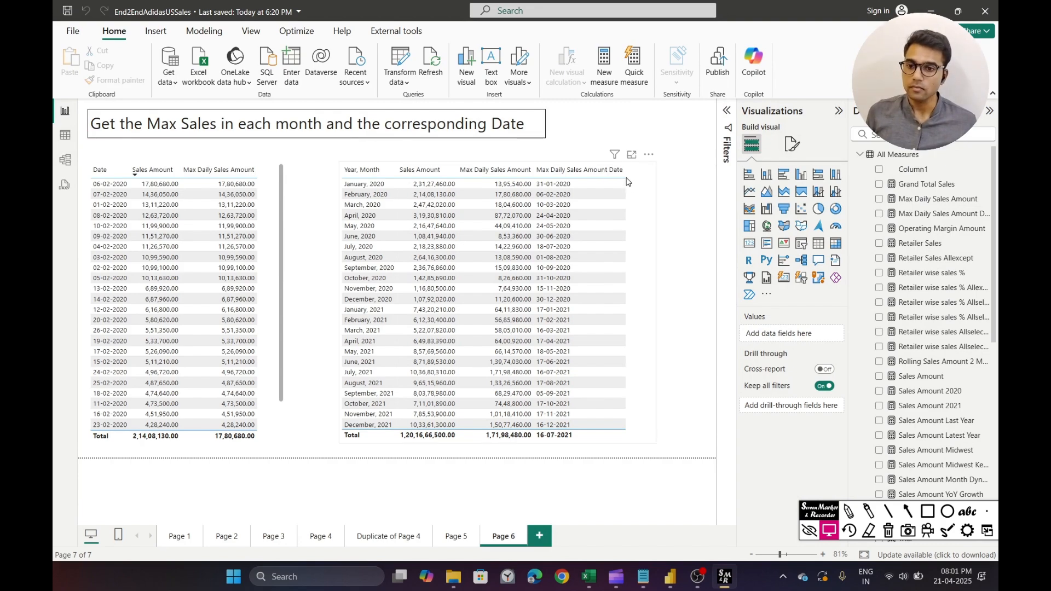
# - Narrow the Max Daily Sales Amount Date column so its header wraps, and move the monthly table slightly closer to the daily table
pyautogui.click(595, 167)
pyautogui.moveTo(582, 172); pyautogui.dragTo(587, 173)
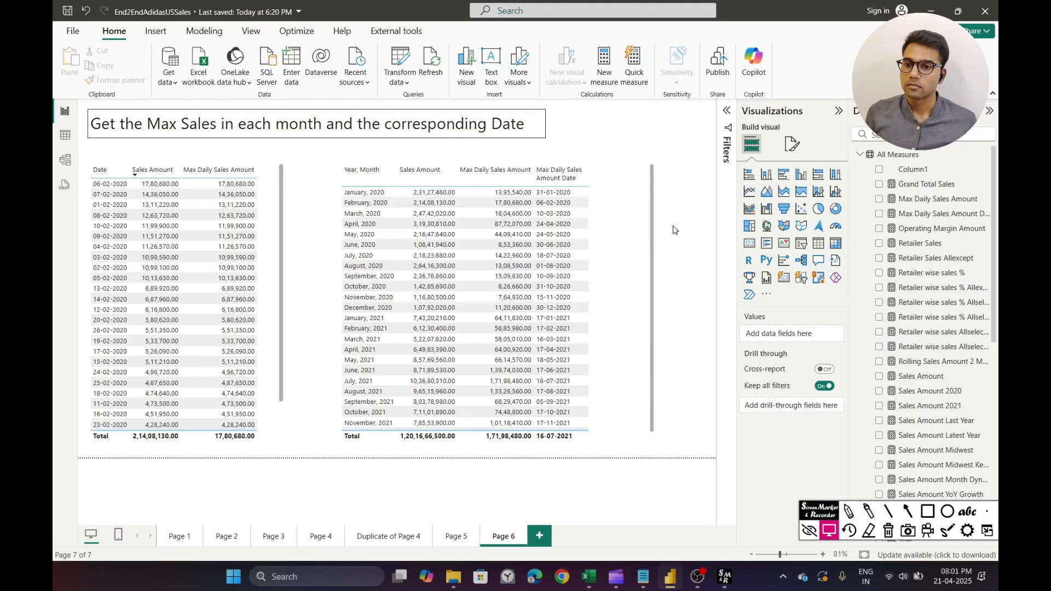
pyautogui.click(634, 228)
pyautogui.moveTo(634, 228); pyautogui.dragTo(617, 229)
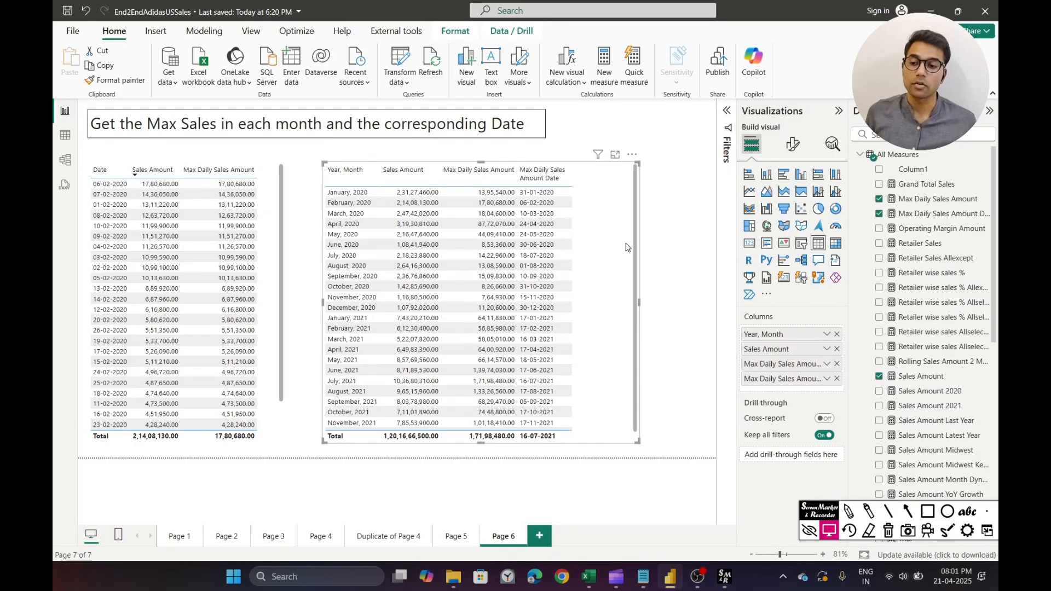
pyautogui.click(662, 261)
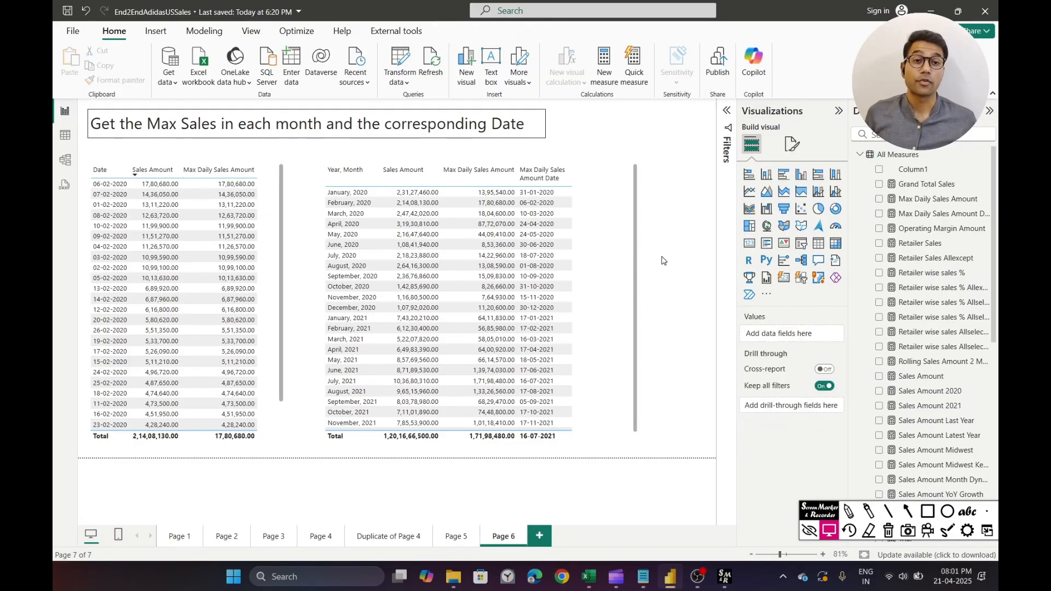